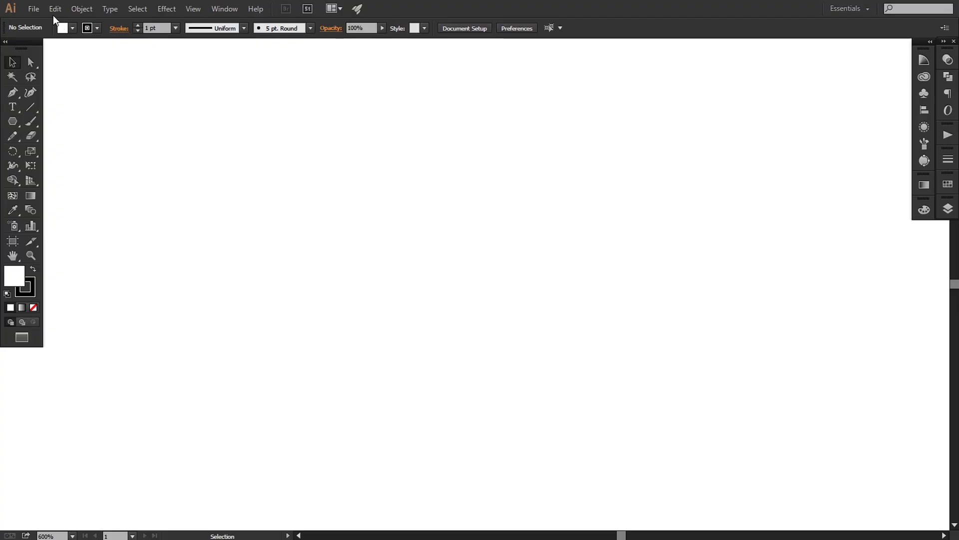
# Create a Web-profile document 'Health & Fitness Instagram Post' sized 1080 × 1080 px
pyautogui.click(34, 9)
pyautogui.click(44, 22)
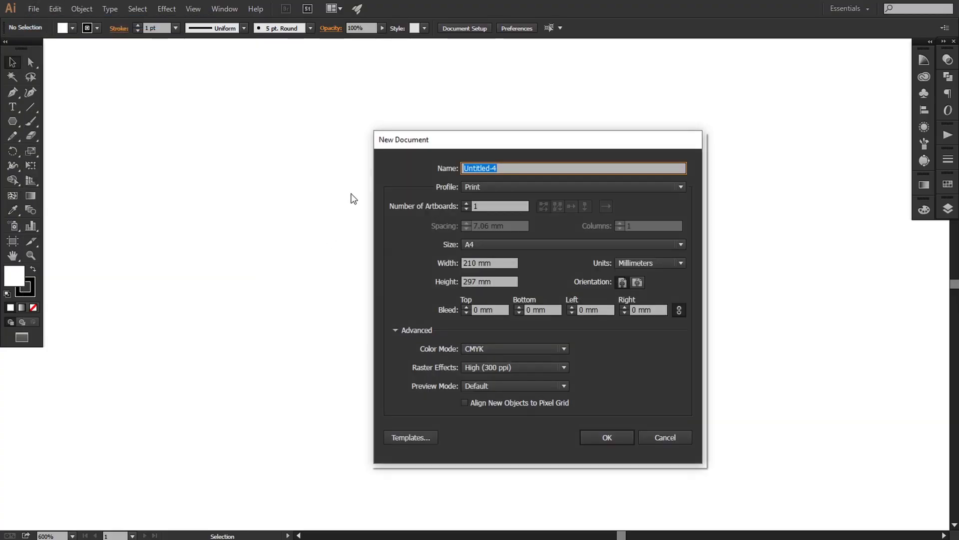
pyautogui.write('Health & Fitness Inst')
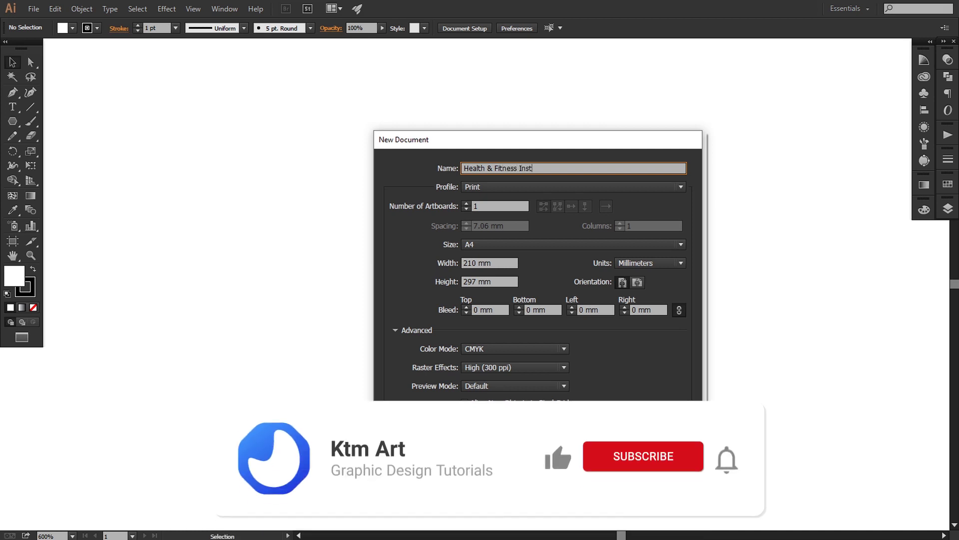
pyautogui.write('agram')
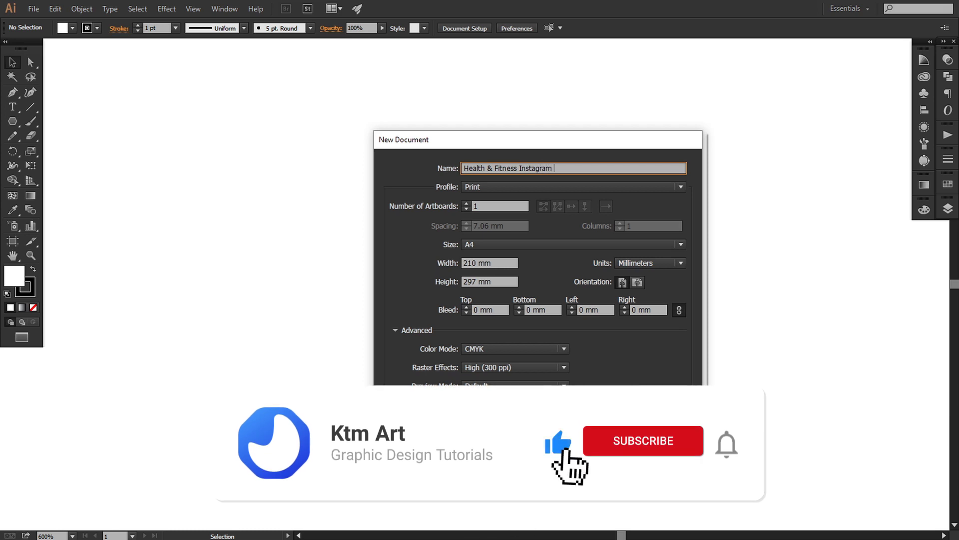
pyautogui.write(' Post')
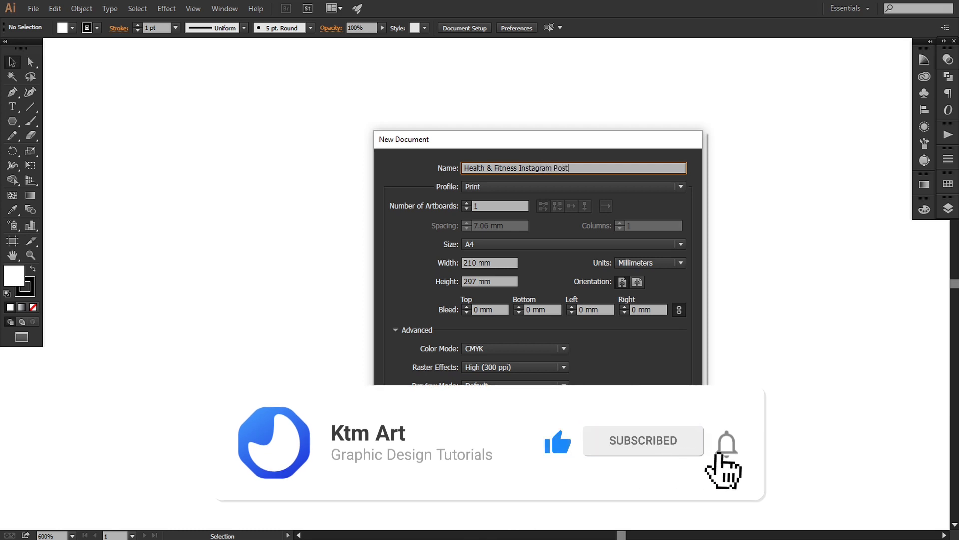
pyautogui.click(476, 188)
pyautogui.click(483, 226)
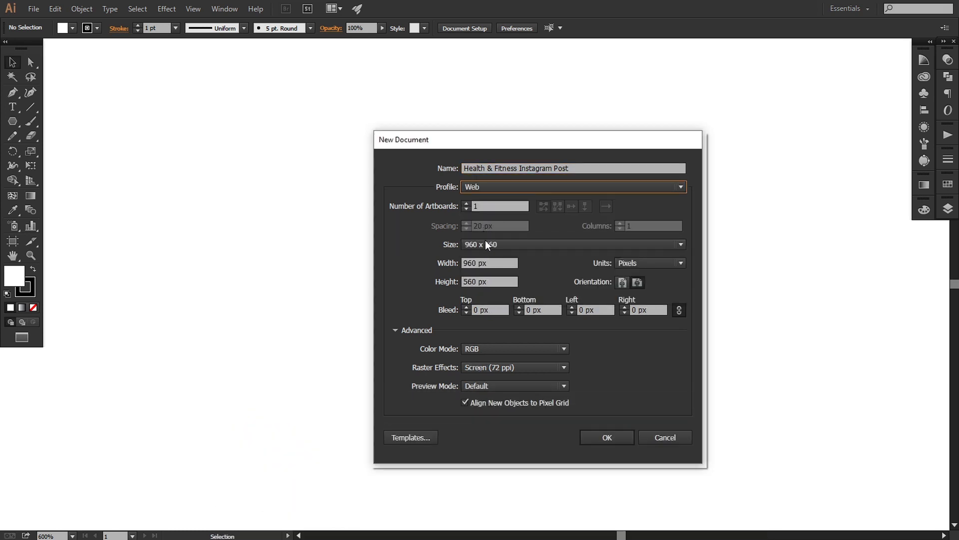
pyautogui.doubleClick(469, 263)
pyautogui.write('1080')
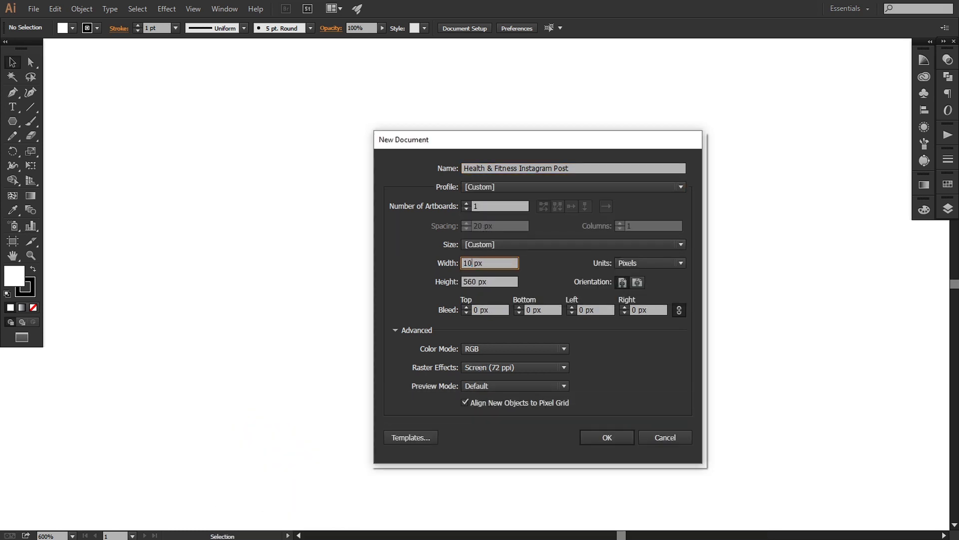
pyautogui.press('Tab')
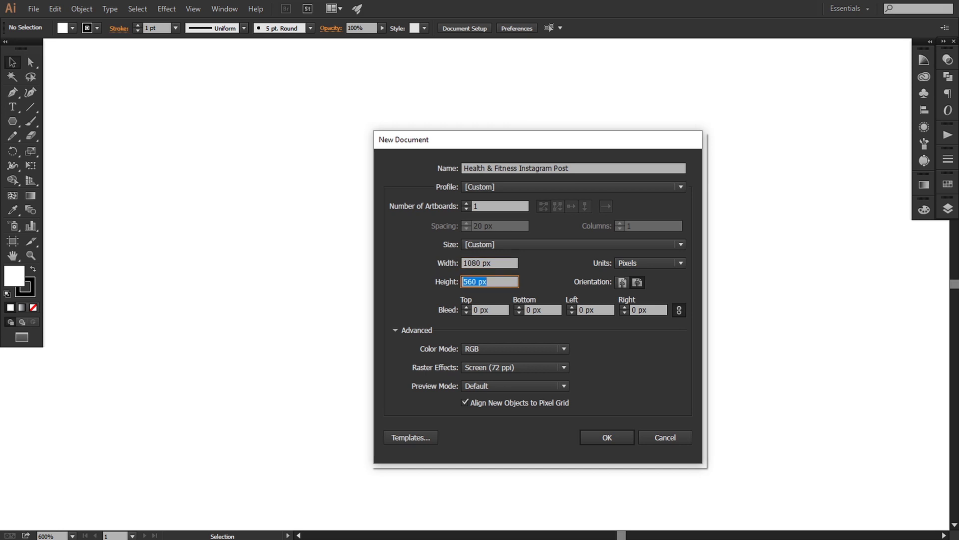
pyautogui.write('1080')
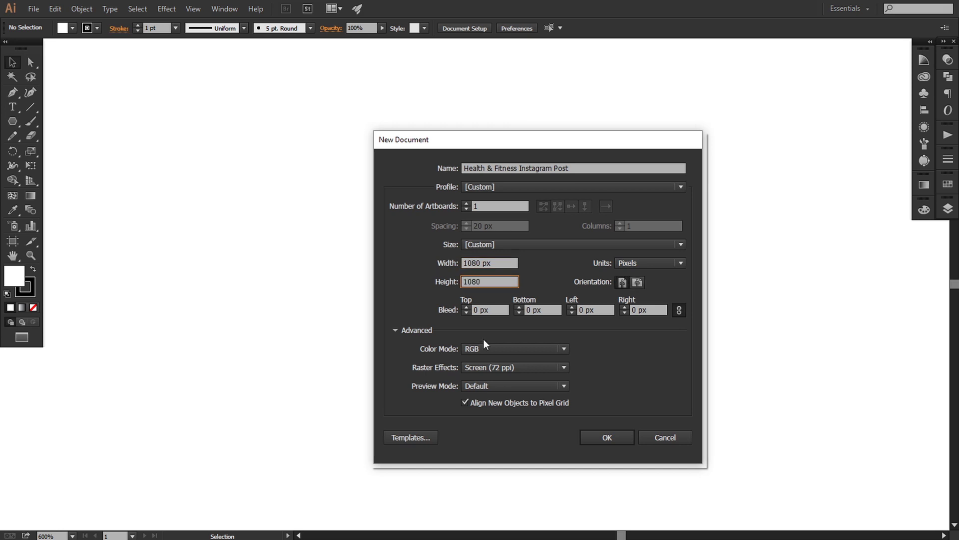
pyautogui.click(612, 439)
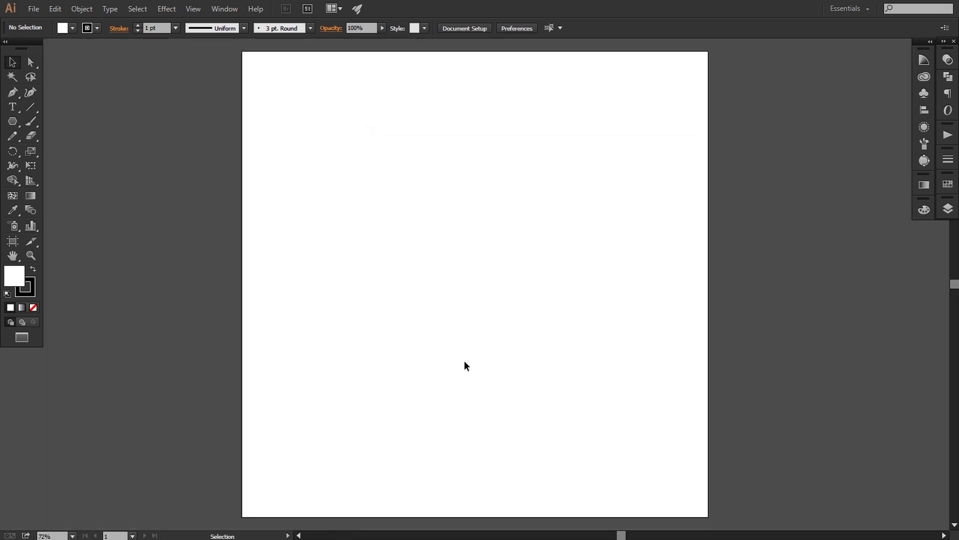
# Paste the reference flyer, move it left of the artboard, and zoom out slightly
pyautogui.hotkey('ctrl', 'v')
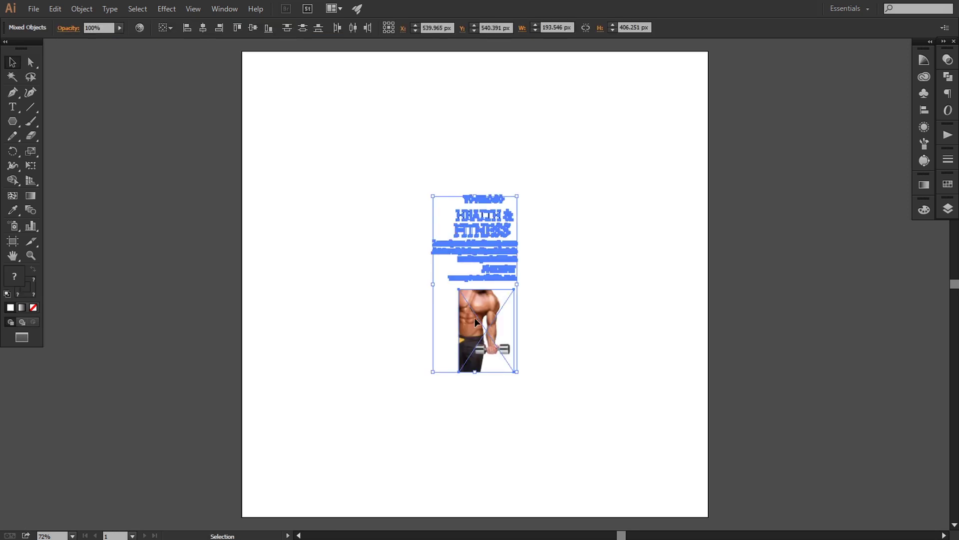
pyautogui.moveTo(483, 232)
pyautogui.mouseDown()
pyautogui.moveTo(398, 227)
pyautogui.moveTo(200, 131)
pyautogui.mouseUp()
pyautogui.click(223, 342)
pyautogui.moveTo(511, 329)
pyautogui.mouseDown()
pyautogui.moveTo(540, 312)
pyautogui.moveTo(514, 272)
pyautogui.mouseUp()
pyautogui.hotkey('ctrl', '-')
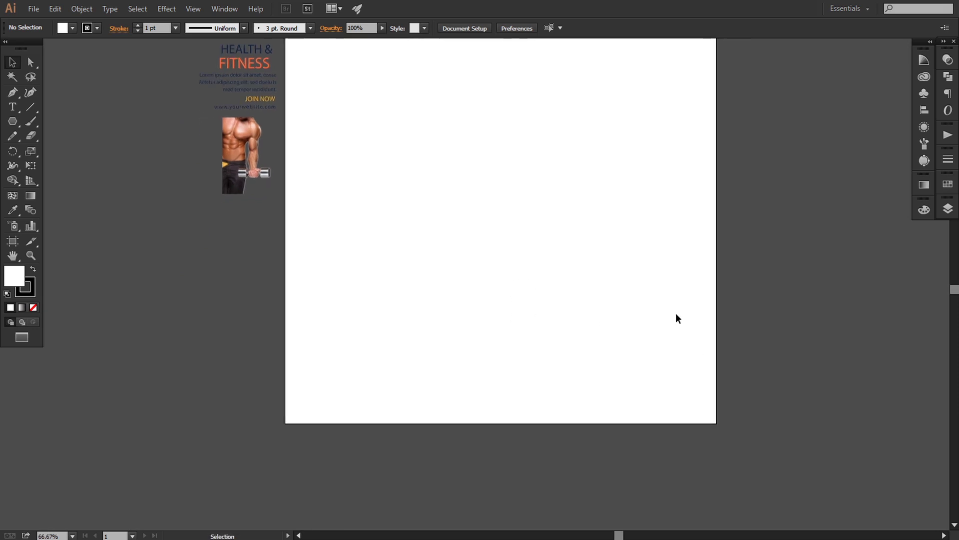
pyautogui.click(13, 123)
# Create a 3-sided polygon triangle and enlarge it to about 720 px wide
pyautogui.click(475, 249)
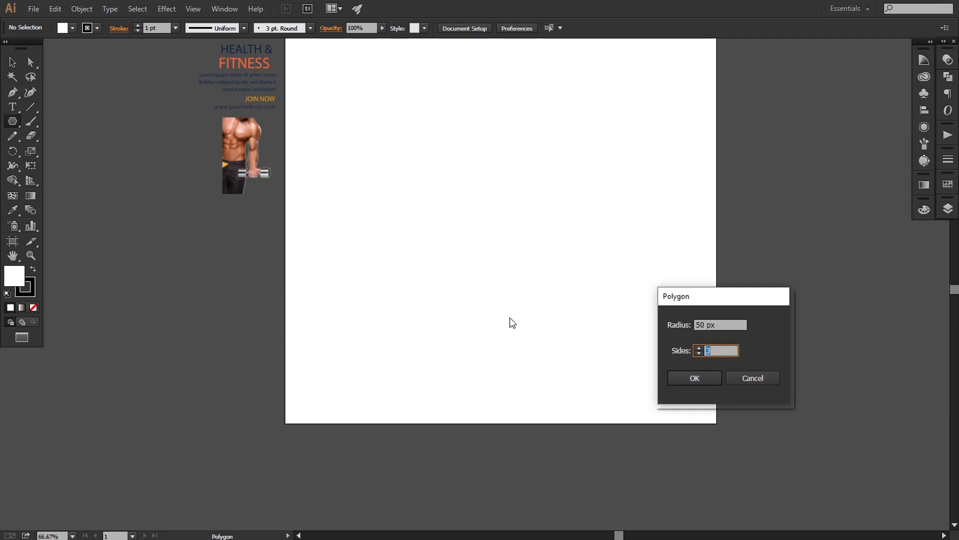
pyautogui.click(681, 383)
pyautogui.press('v')
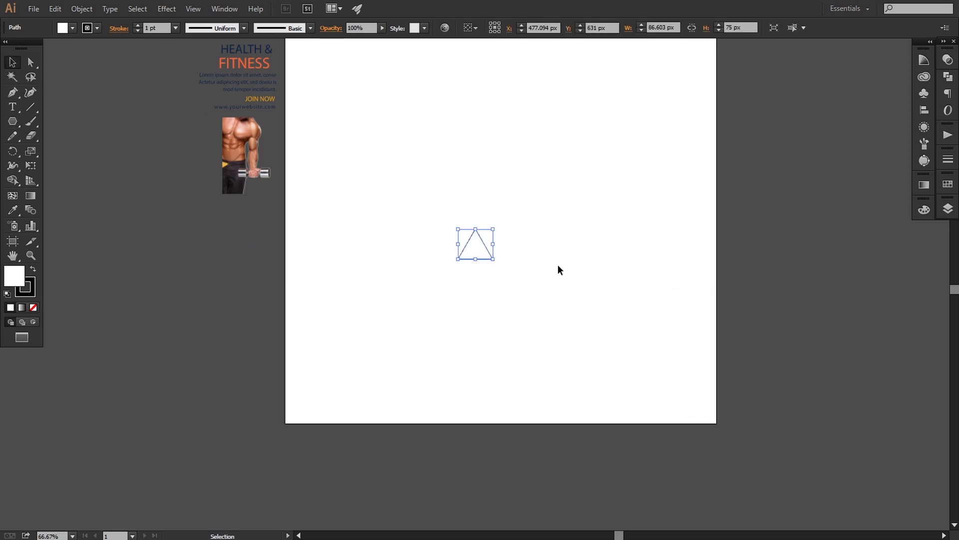
pyautogui.moveTo(493, 258); pyautogui.dragTo(619, 369)
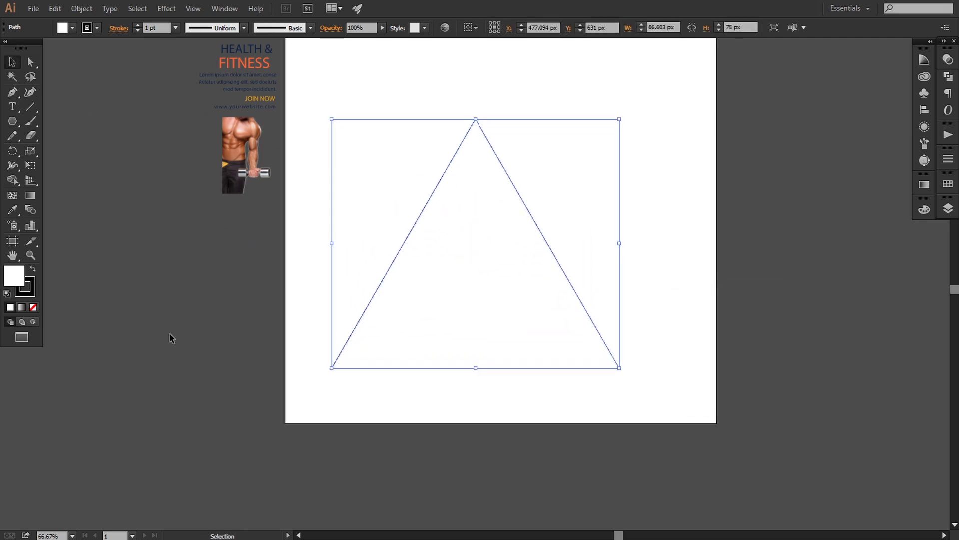
# Remove the triangle's stroke, sample the JOIN NOW orange as fill, and move it to the bottom edge
pyautogui.click(37, 295)
pyautogui.click(14, 276)
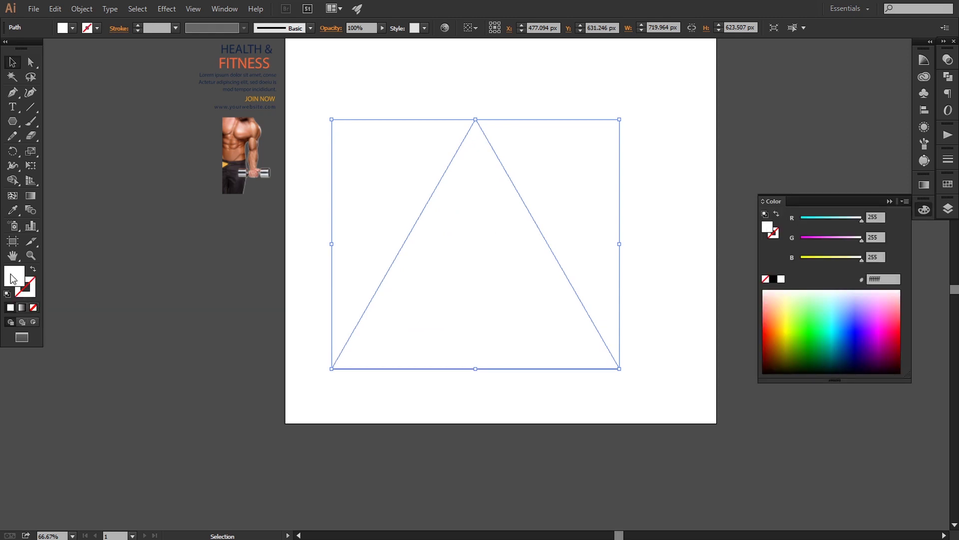
pyautogui.click(15, 210)
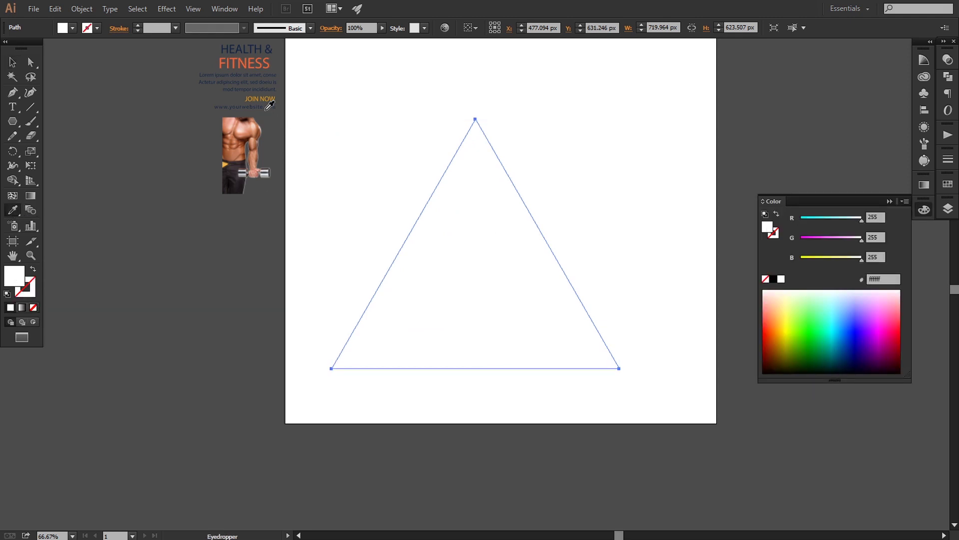
pyautogui.click(265, 98)
pyautogui.press('v')
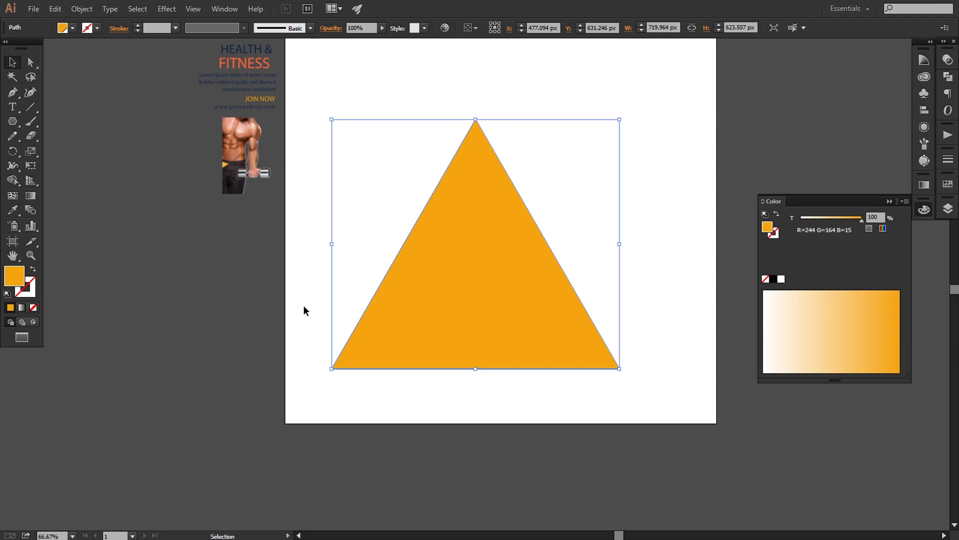
pyautogui.moveTo(442, 328); pyautogui.dragTo(419, 399)
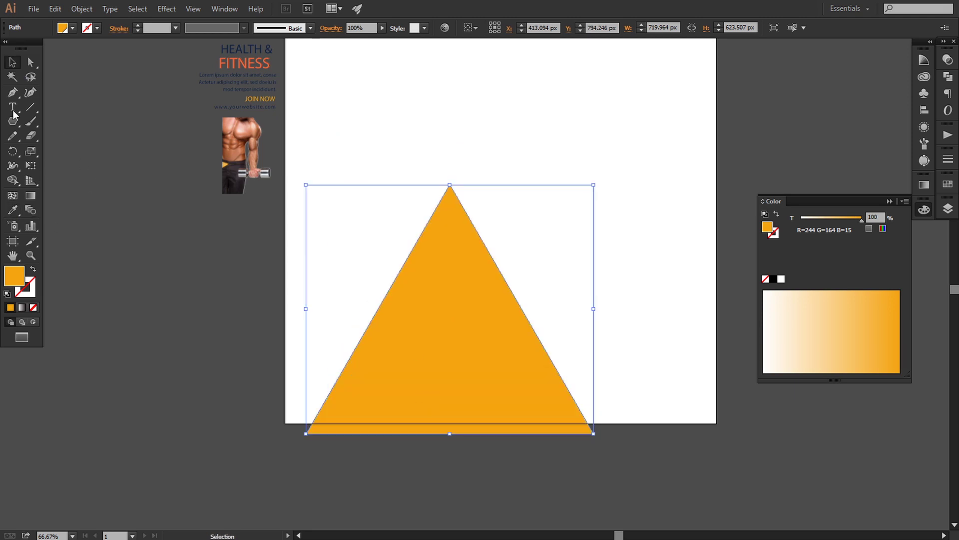
# Drag the triangle's apex up-left and its bottom-right corner past the artboard edge
pyautogui.click(31, 62)
pyautogui.moveTo(450, 185); pyautogui.dragTo(374, 228)
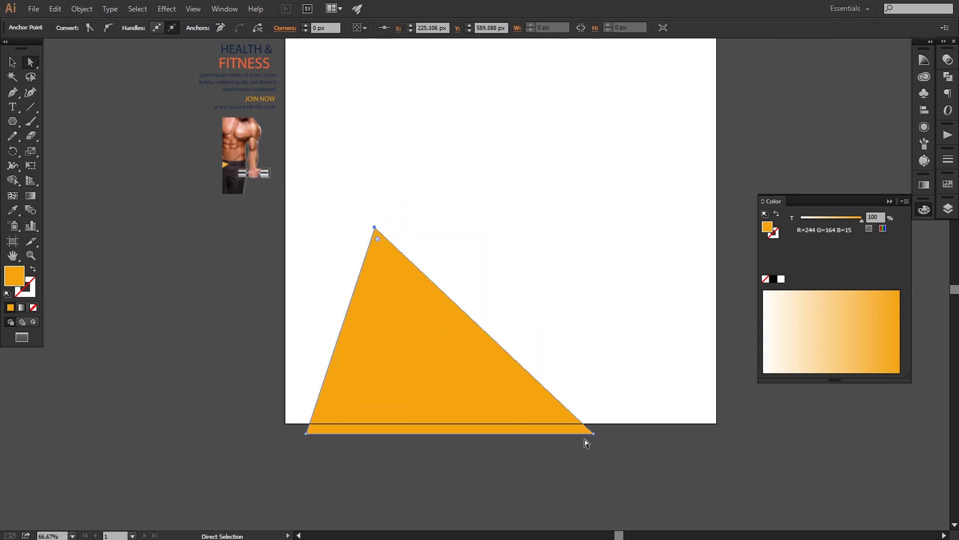
pyautogui.moveTo(594, 432)
pyautogui.mouseDown()
pyautogui.moveTo(704, 425)
pyautogui.moveTo(739, 433)
pyautogui.mouseUp()
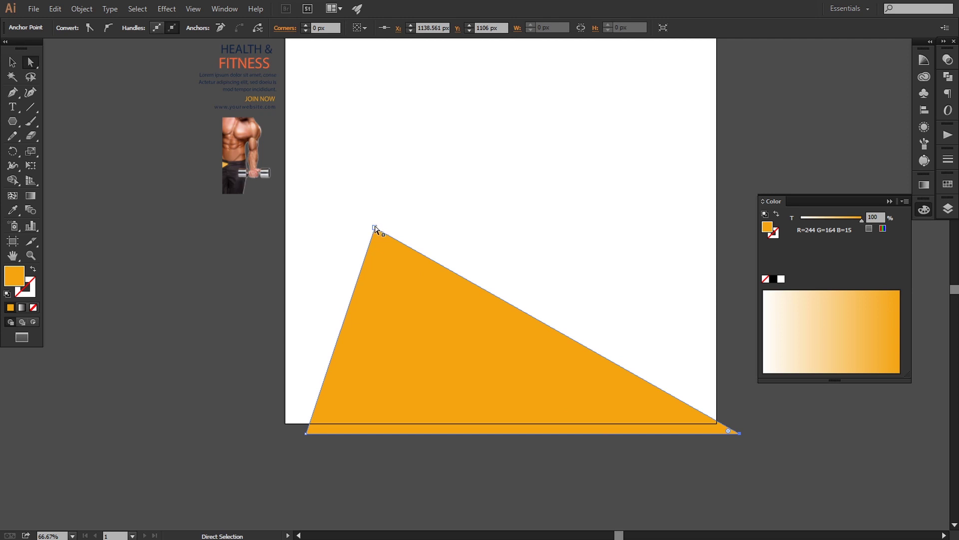
pyautogui.moveTo(376, 229)
pyautogui.mouseDown()
pyautogui.moveTo(381, 187)
pyautogui.moveTo(377, 195)
pyautogui.mouseUp()
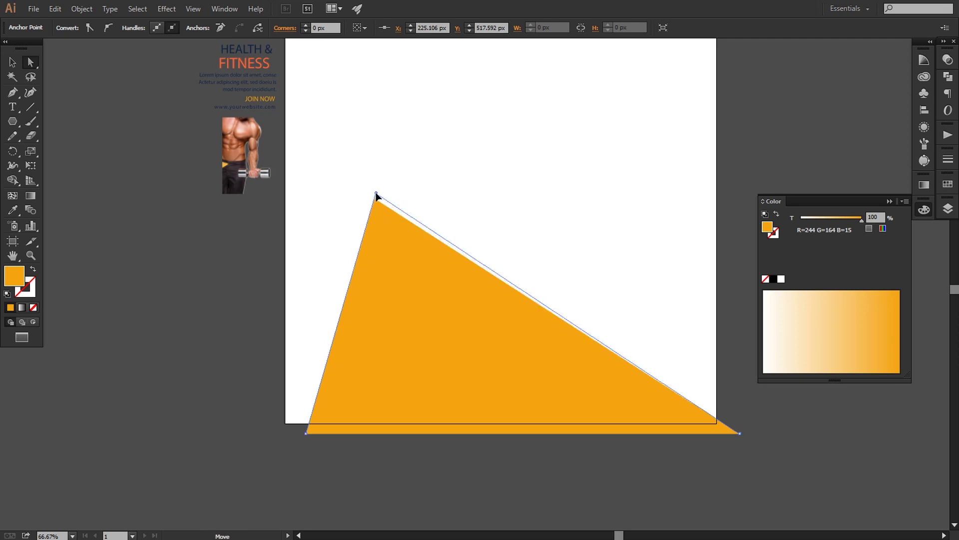
pyautogui.click(124, 208)
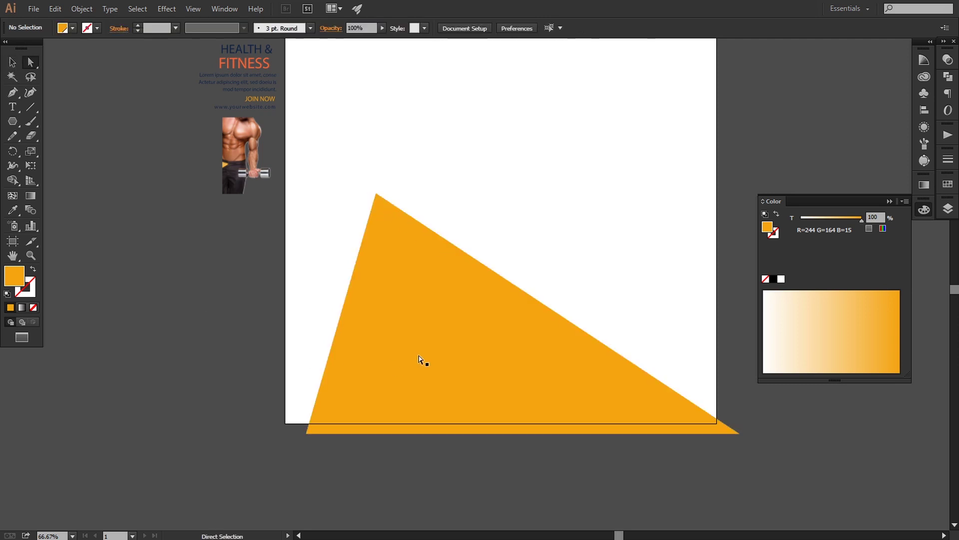
pyautogui.click(422, 360)
pyautogui.click(13, 62)
pyautogui.click(284, 269)
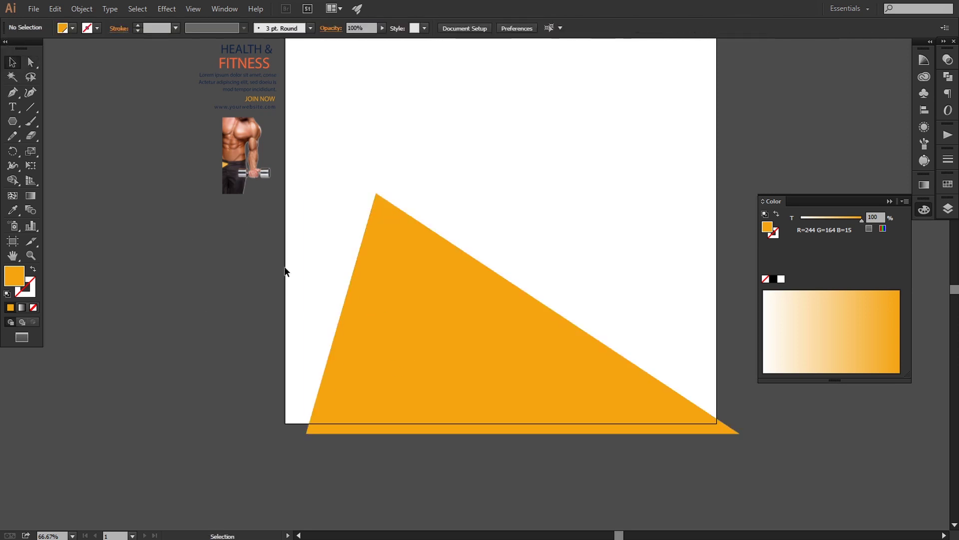
pyautogui.click(363, 300)
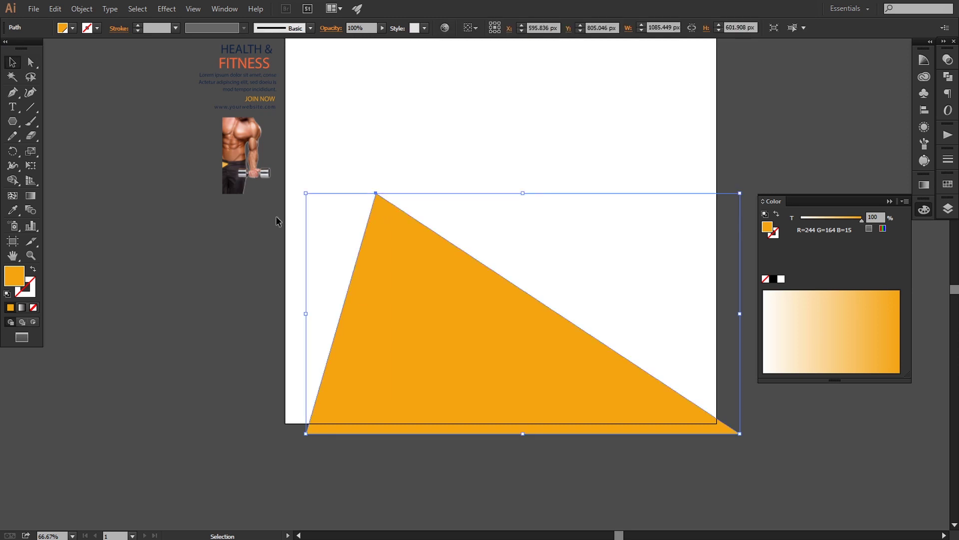
# Create a 25 px Offset Path copy around the triangle
pyautogui.click(83, 9)
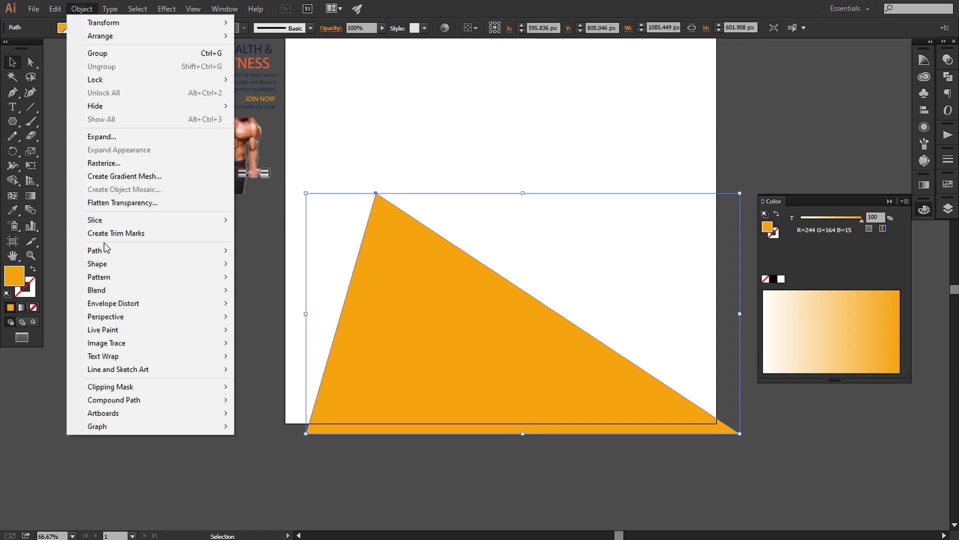
pyautogui.moveTo(95, 250)
pyautogui.click(288, 294)
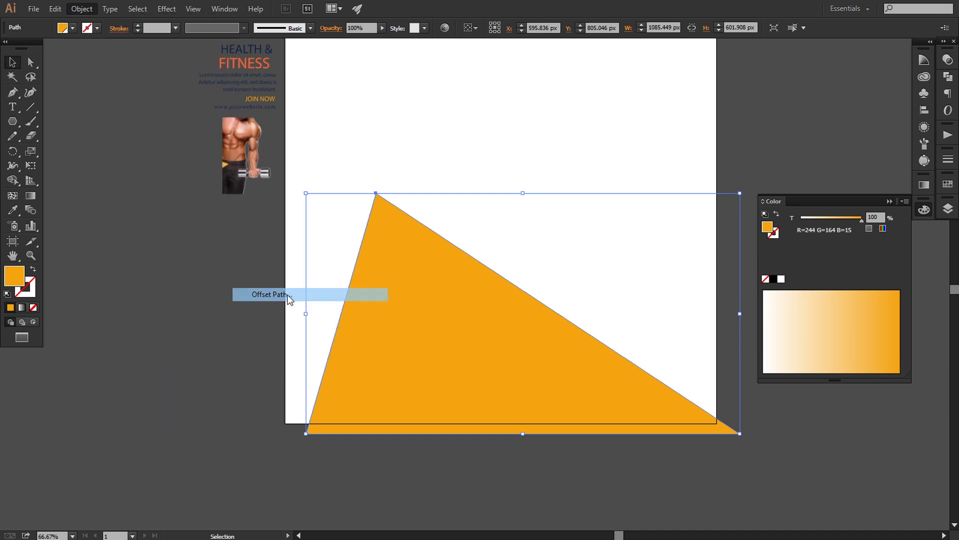
pyautogui.click(660, 308)
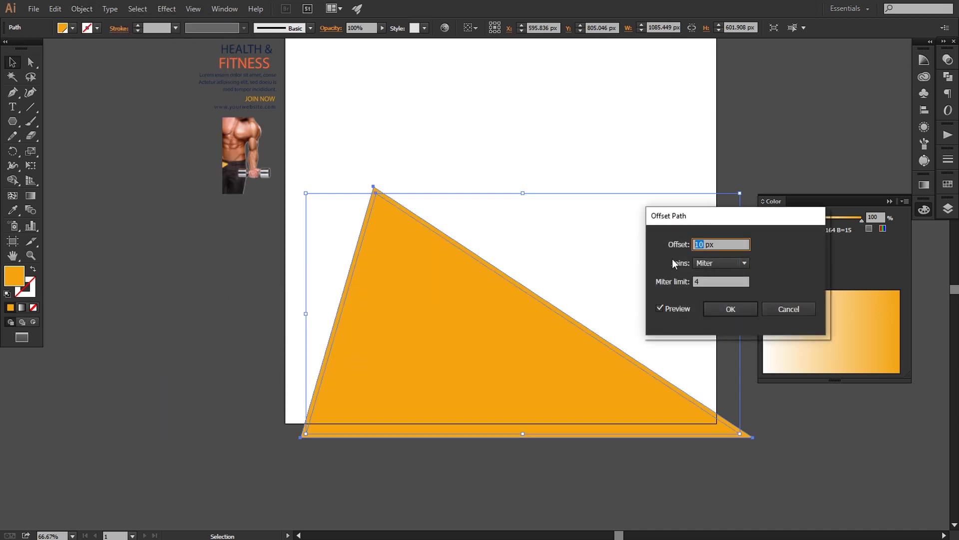
pyautogui.write('20')
pyautogui.press('BackSpace')
pyautogui.write('5')
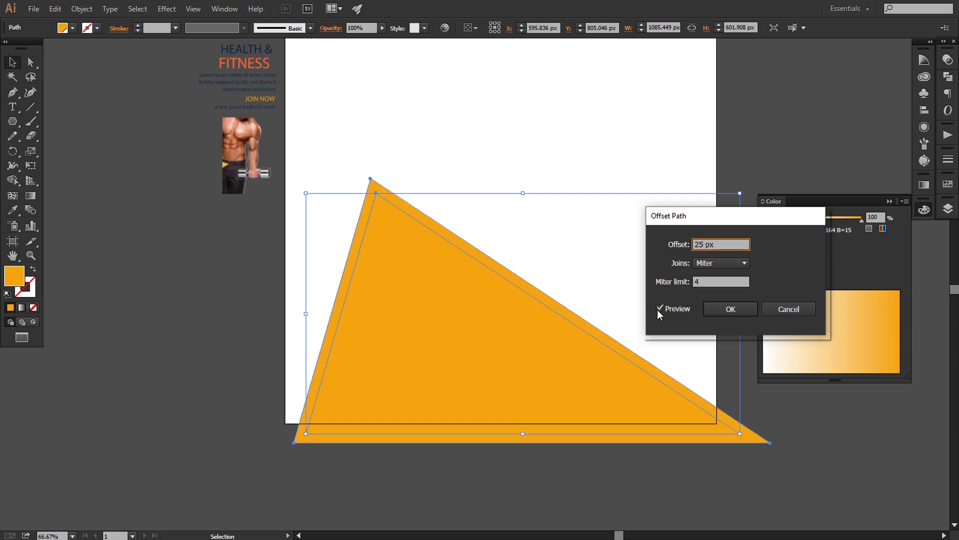
pyautogui.click(660, 308)
pyautogui.click(723, 308)
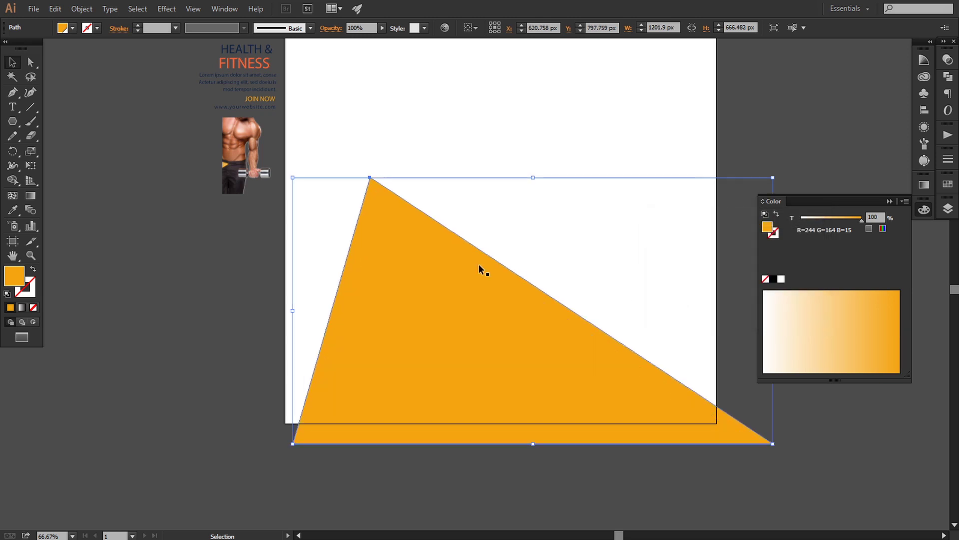
# Turn the offset copy into an orange outline with a 6 pt stroke
pyautogui.click(33, 269)
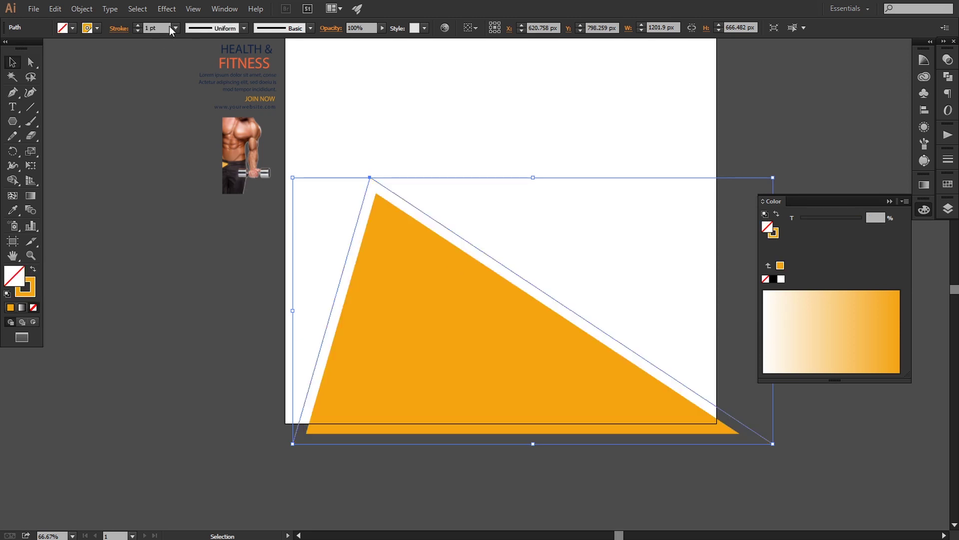
pyautogui.click(170, 27)
pyautogui.click(192, 131)
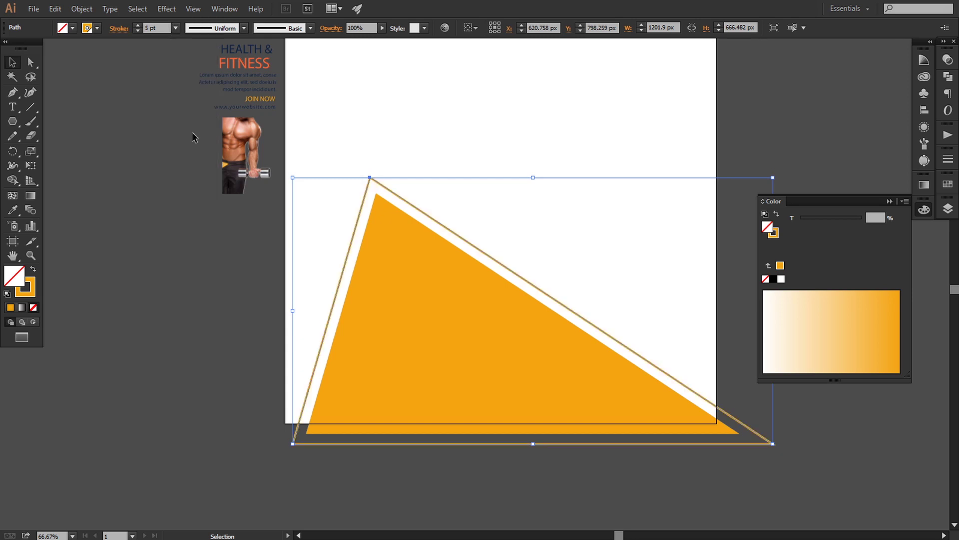
pyautogui.click(176, 31)
pyautogui.click(193, 147)
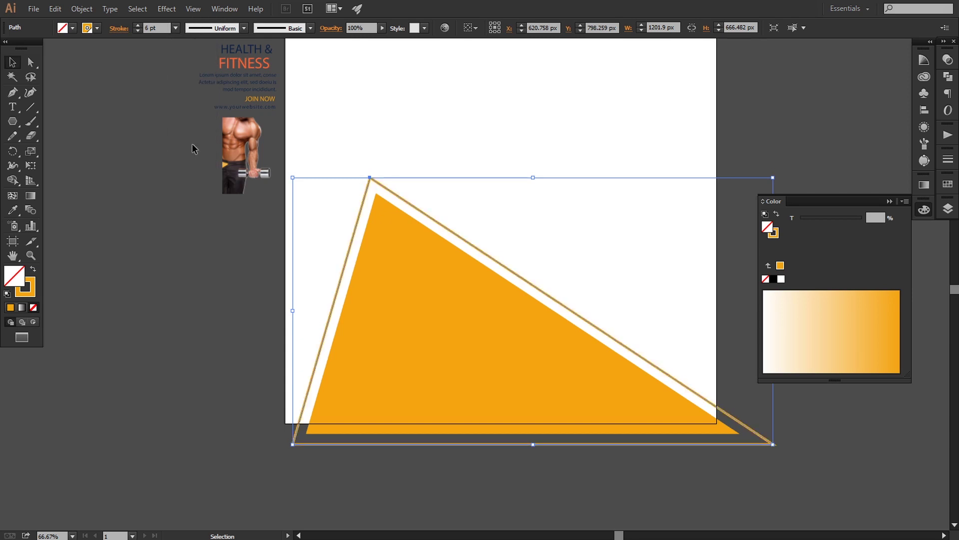
pyautogui.click(164, 316)
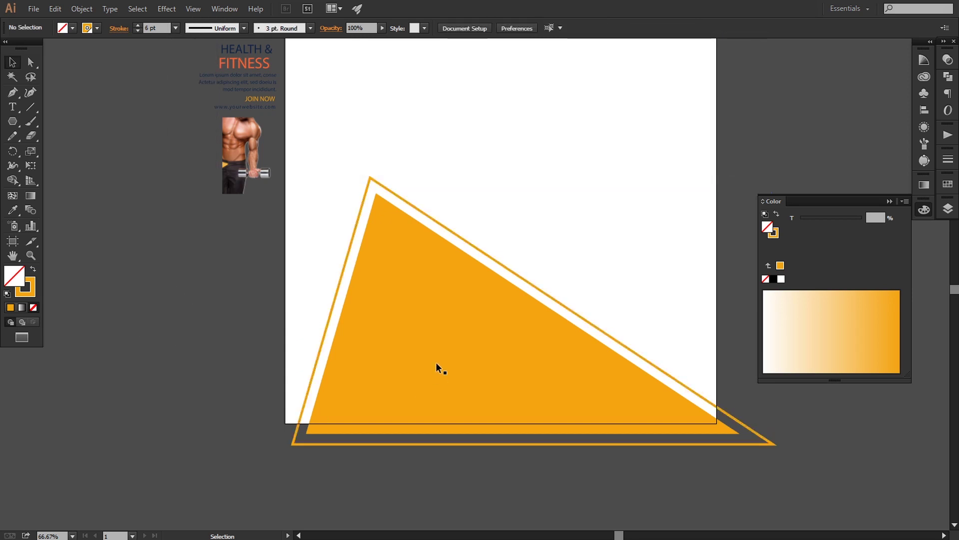
pyautogui.hscroll(3, 430, 369)
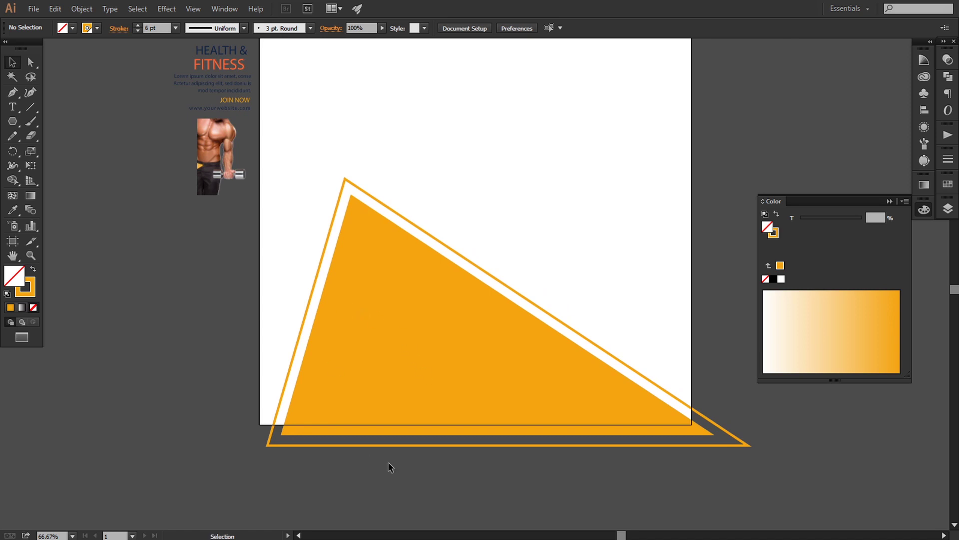
# Nudge both triangles left and up, and stretch them slightly wider from the right handle
pyautogui.moveTo(390, 467); pyautogui.dragTo(370, 404)
pyautogui.moveTo(390, 373); pyautogui.dragTo(374, 373)
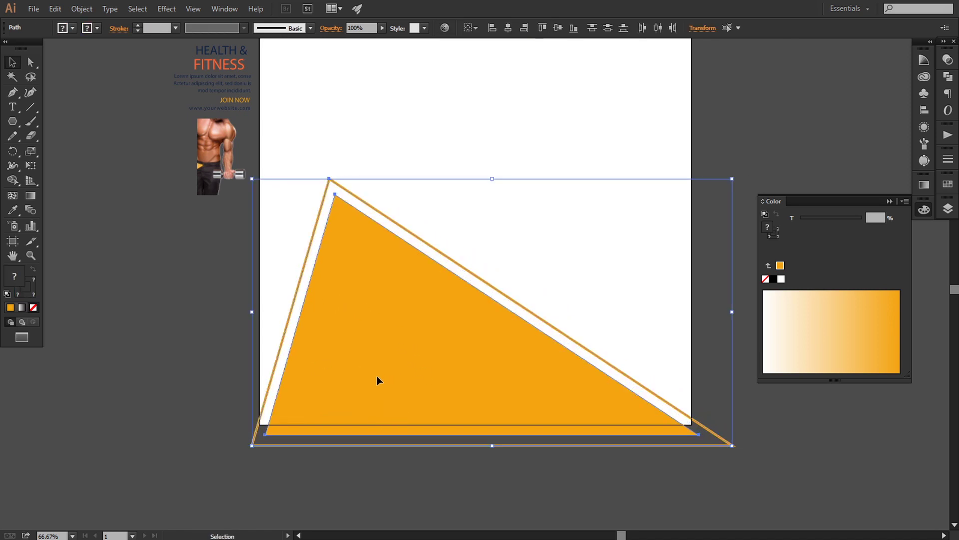
pyautogui.press('Left')
pyautogui.press('Left')
pyautogui.press('Left')
pyautogui.press('Left')
pyautogui.press('Left')
pyautogui.press('Left')
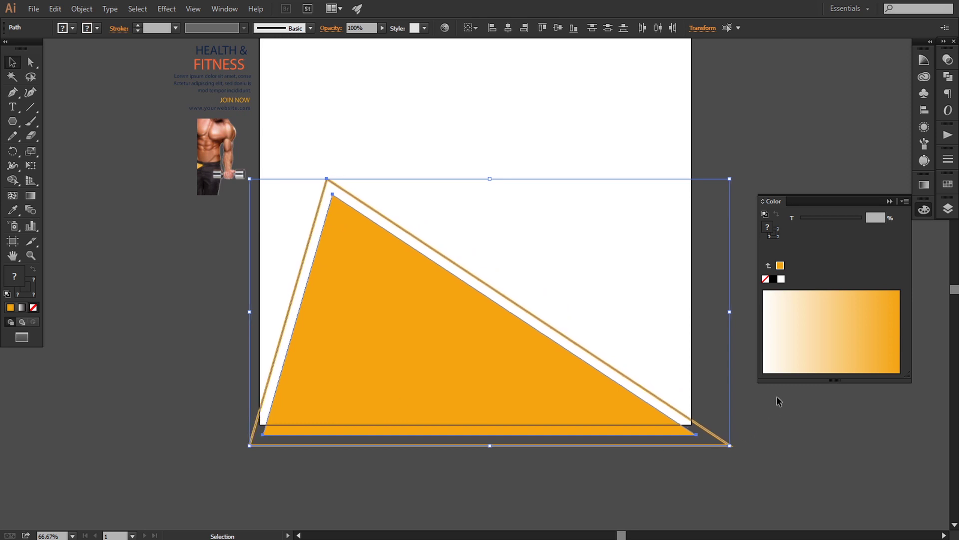
pyautogui.moveTo(731, 314); pyautogui.dragTo(755, 314)
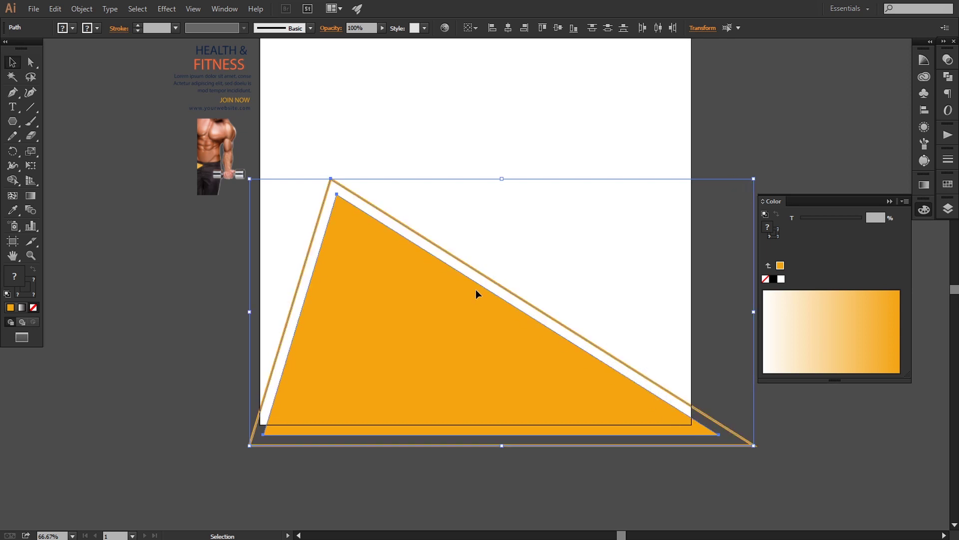
pyautogui.scroll(1, 395, 273)
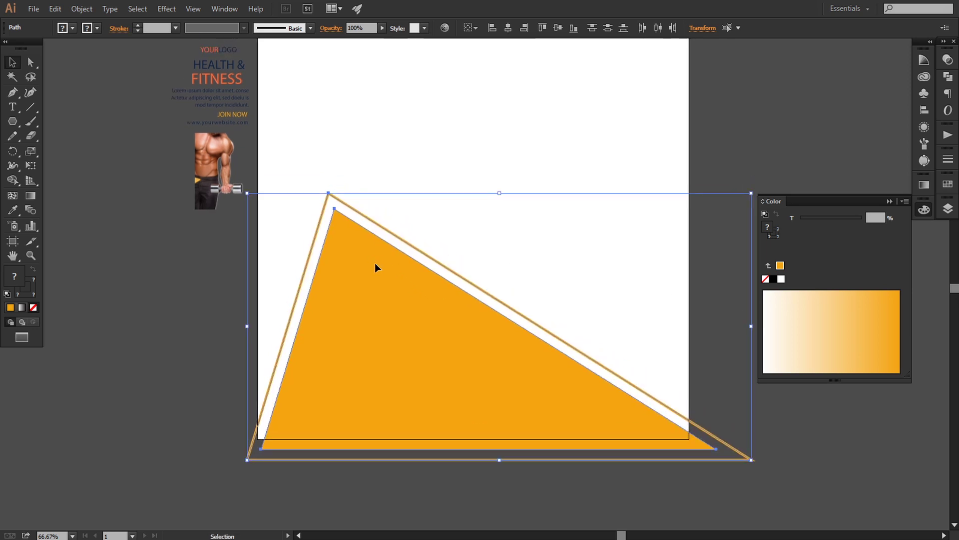
pyautogui.press('Up')
pyautogui.press('Up')
pyautogui.press('Up')
pyautogui.press('Up')
pyautogui.press('Up')
pyautogui.press('Up')
pyautogui.press('Up')
pyautogui.press('Up')
pyautogui.press('Up')
pyautogui.press('Up')
pyautogui.press('Up')
pyautogui.press('Up')
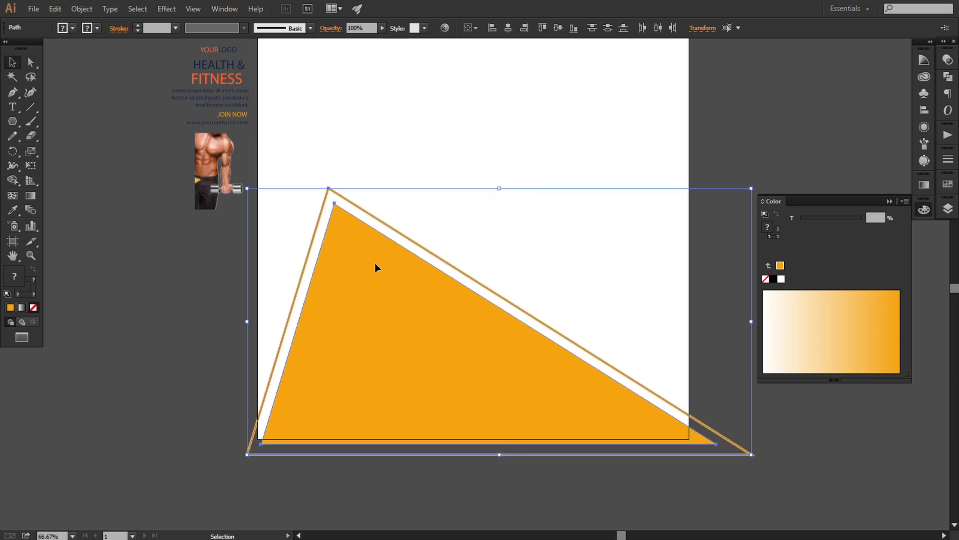
pyautogui.press('Up')
pyautogui.press('Up')
pyautogui.press('Up')
pyautogui.press('Up')
pyautogui.press('Up')
pyautogui.press('Up')
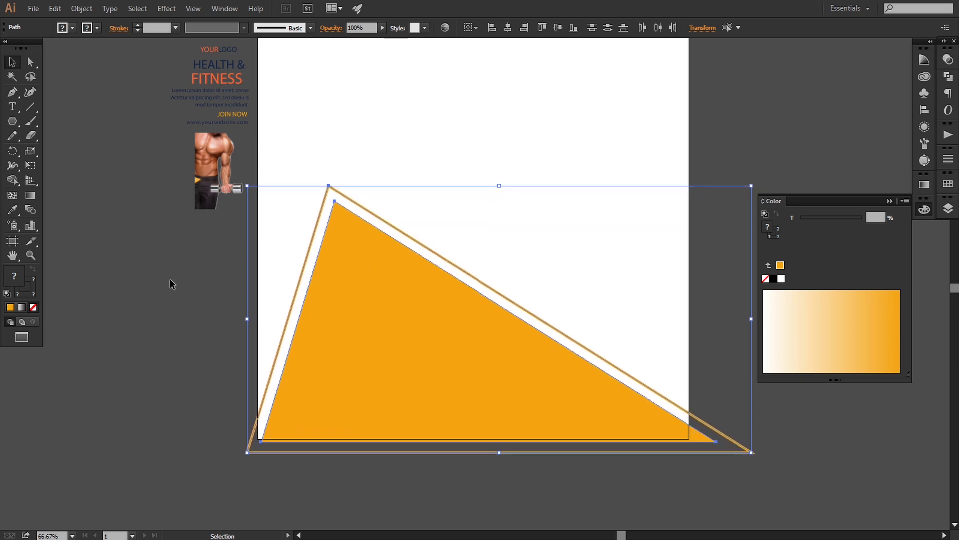
pyautogui.click(170, 298)
pyautogui.press('a')
pyautogui.hotkey('ctrl', '-')
pyautogui.hotkey('ctrl', '-')
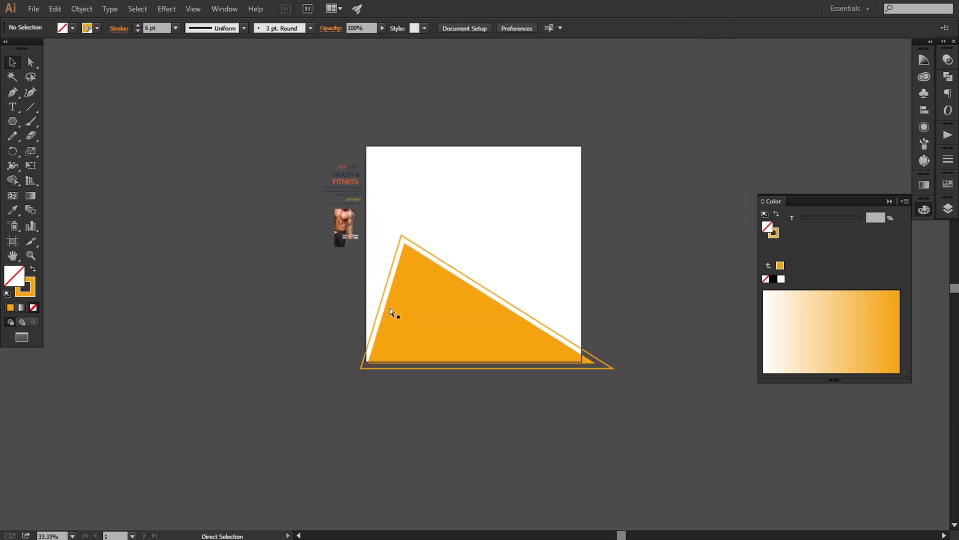
pyautogui.hotkey('ctrl', '+')
pyautogui.moveTo(419, 268); pyautogui.dragTo(398, 289)
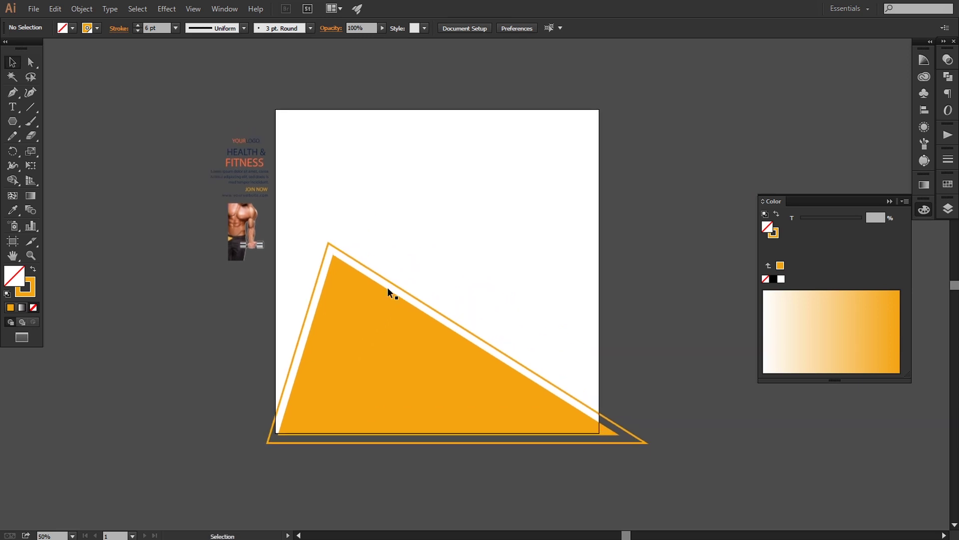
# Draw a small solid orange rectangle with no outline near the artboard's top centre
pyautogui.moveTo(13, 121); pyautogui.dragTo(46, 126)
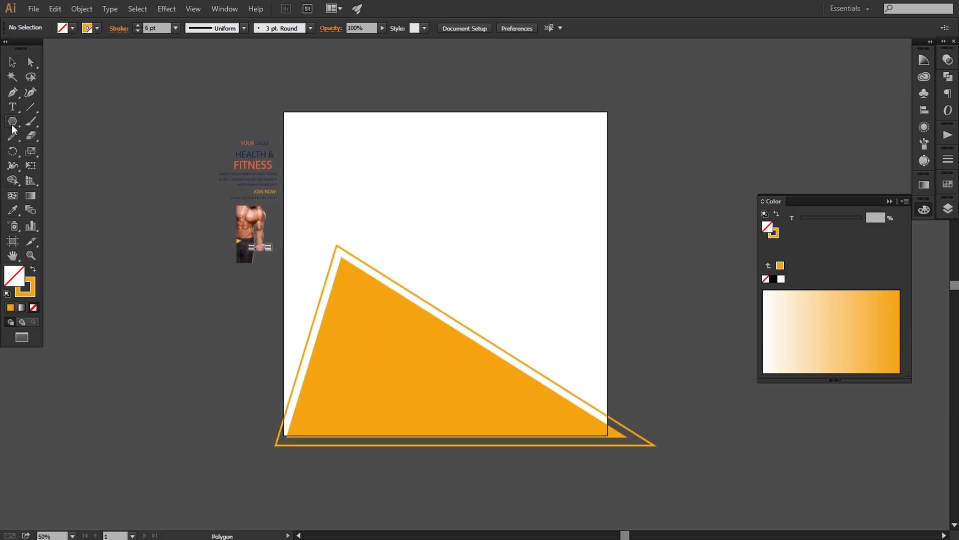
pyautogui.click(47, 126)
pyautogui.moveTo(465, 223); pyautogui.dragTo(452, 265)
pyautogui.hotkey('ctrl', '+')
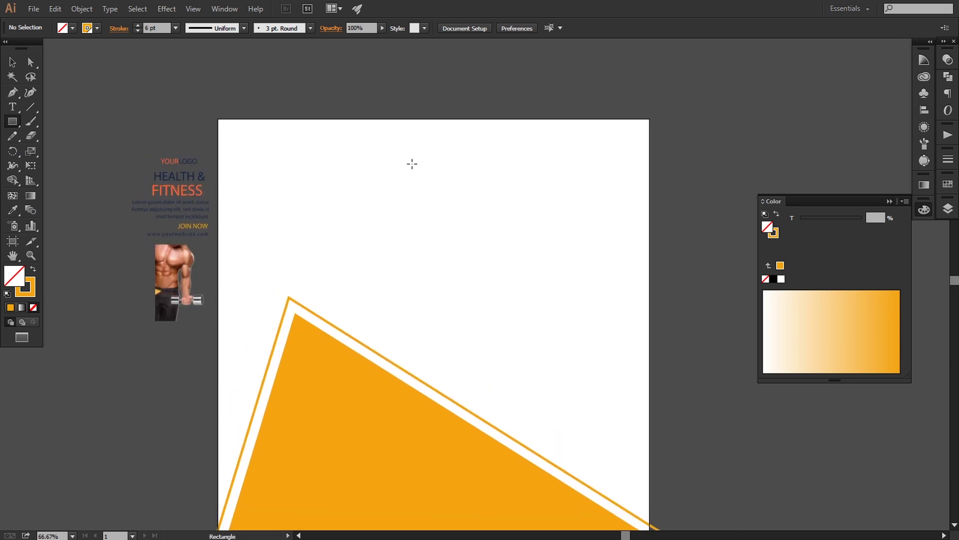
pyautogui.moveTo(412, 163); pyautogui.dragTo(450, 183)
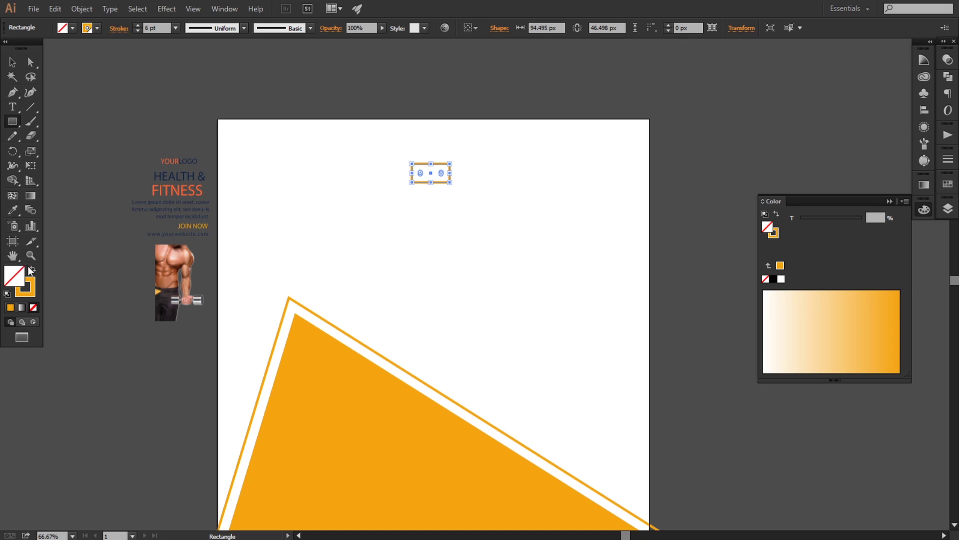
pyautogui.click(31, 268)
# Slant the rectangle into a parallelogram by nudging its bottom corner points left
pyautogui.click(31, 61)
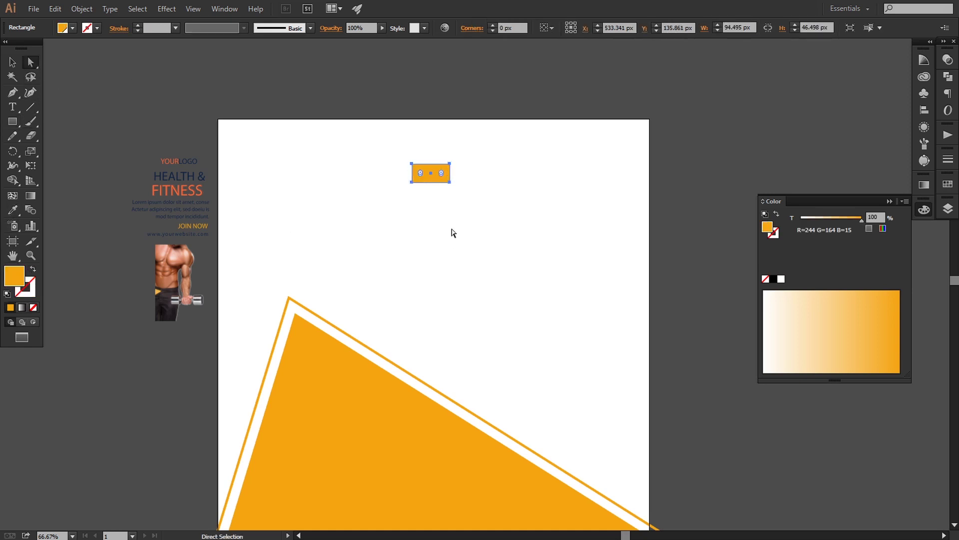
pyautogui.click(412, 182)
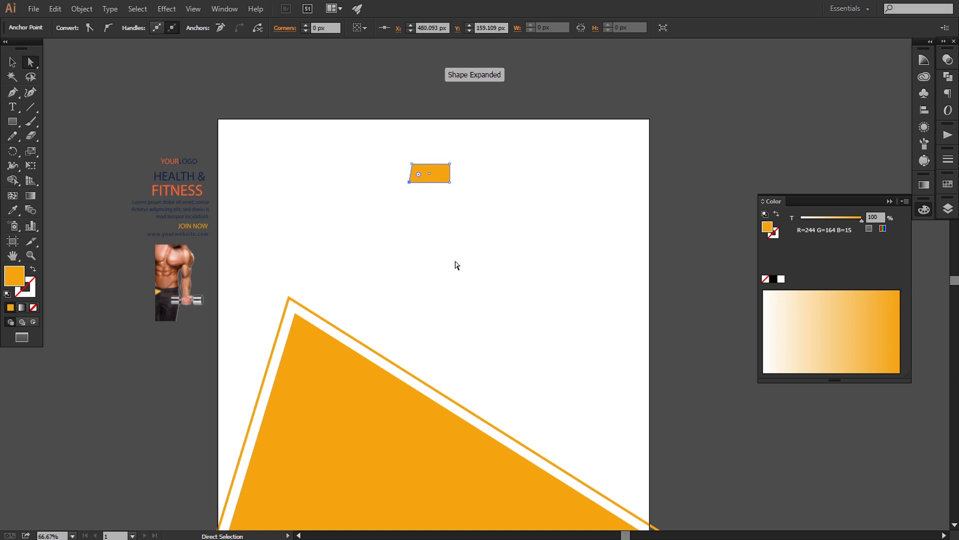
pyautogui.hotkey('ctrl', '+')
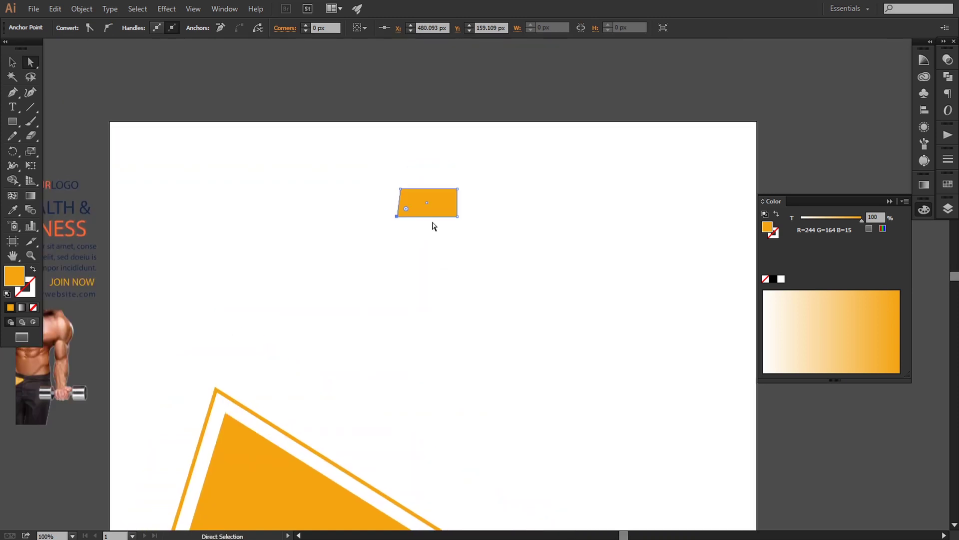
pyautogui.click(400, 189)
pyautogui.click(456, 216)
pyautogui.press('Left')
pyautogui.press('Left')
pyautogui.press('Left')
pyautogui.click(397, 215)
pyautogui.click(447, 216)
pyautogui.press('Left')
pyautogui.press('Left')
pyautogui.press('Left')
# Place a copy of the parallelogram to its right
pyautogui.click(490, 269)
pyautogui.click(10, 64)
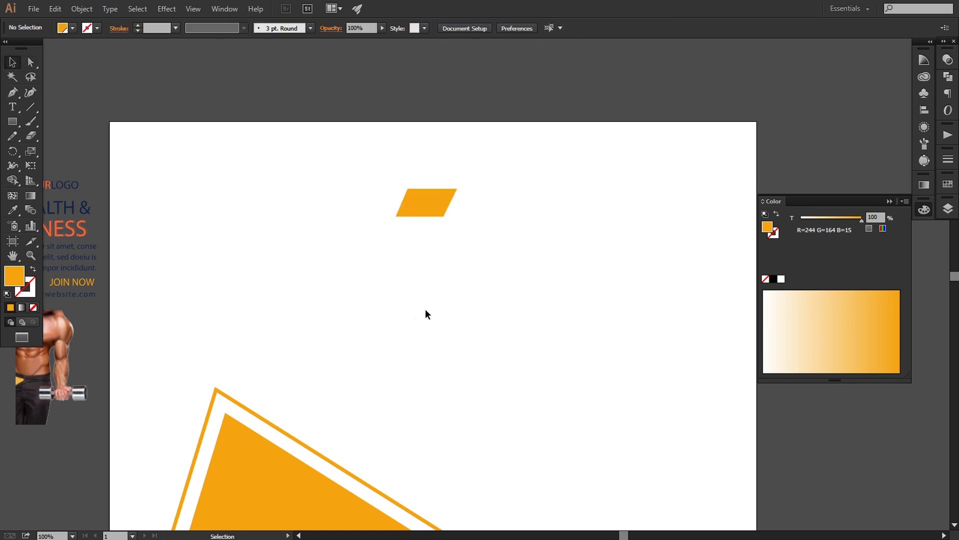
pyautogui.moveTo(416, 208)
pyautogui.mouseDown()
pyautogui.moveTo(517, 144)
pyautogui.moveTo(512, 136)
pyautogui.moveTo(482, 148)
pyautogui.moveTo(462, 141)
pyautogui.moveTo(523, 146)
pyautogui.mouseUp()
# Repeat the duplicate to make five parallelograms in a row and select all of them
pyautogui.press('a')
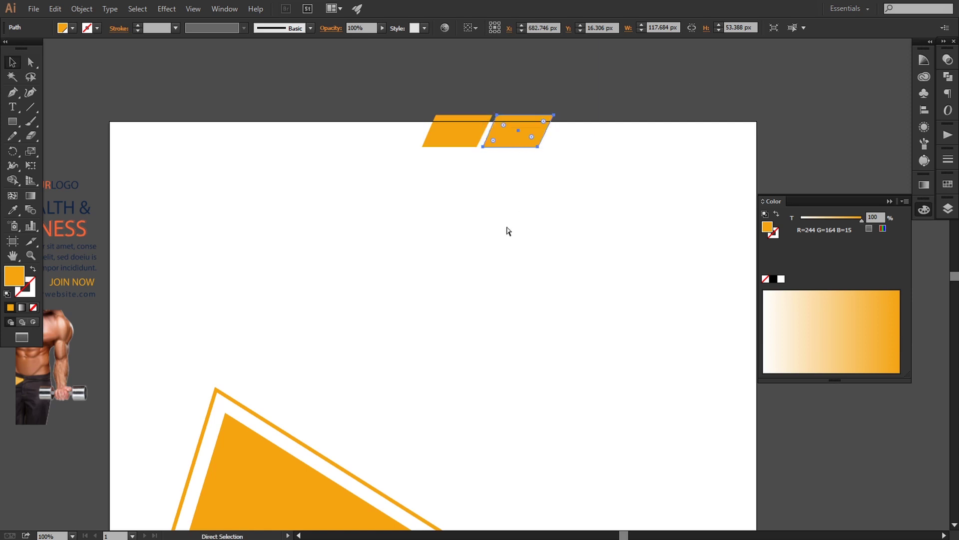
pyautogui.hotkey('ctrl', 'd')
pyautogui.hotkey('ctrl', 'd')
pyautogui.hotkey('ctrl', 'd')
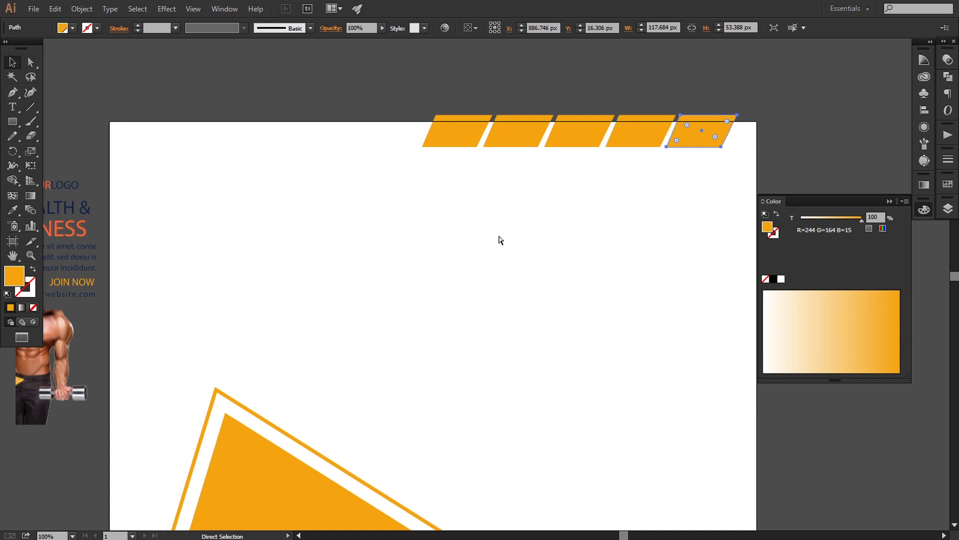
pyautogui.press('v')
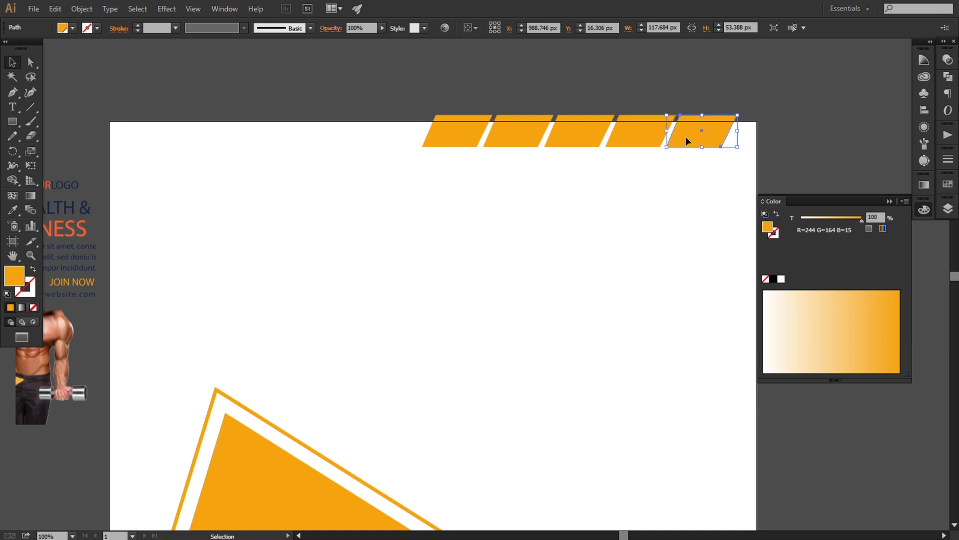
pyautogui.keyDown('shift'); pyautogui.click(630, 137); pyautogui.keyUp('shift')
pyautogui.keyDown('shift'); pyautogui.click(567, 140); pyautogui.keyUp('shift')
pyautogui.keyDown('shift'); pyautogui.click(509, 141); pyautogui.keyUp('shift')
pyautogui.keyDown('shift'); pyautogui.click(451, 141); pyautogui.keyUp('shift')
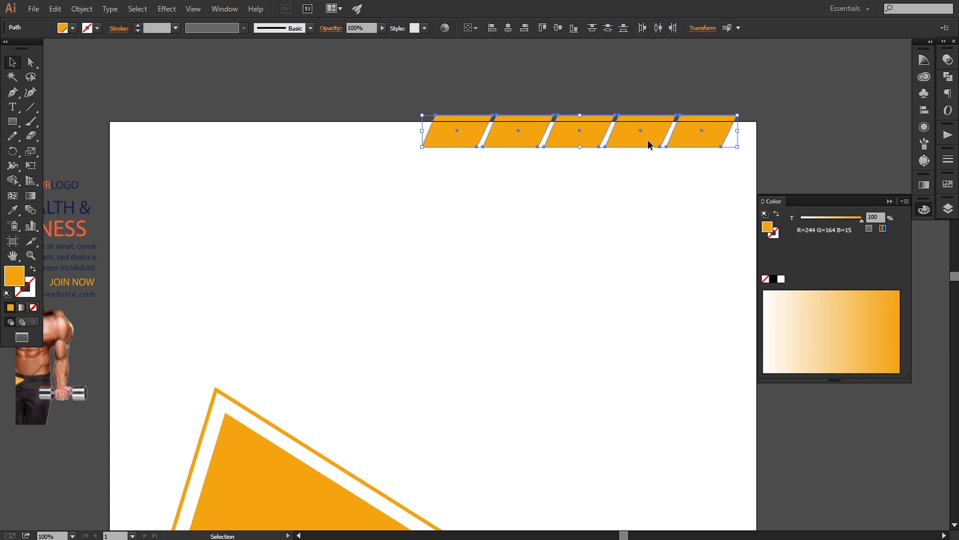
# Move the parallelogram row right and stretch it wider toward the left
pyautogui.moveTo(647, 140); pyautogui.dragTo(697, 141)
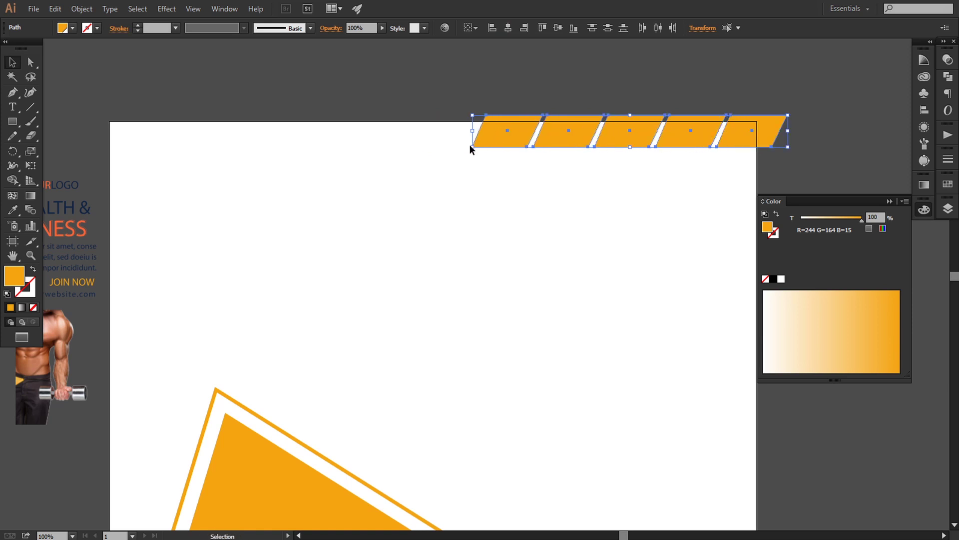
pyautogui.moveTo(473, 148); pyautogui.dragTo(384, 157)
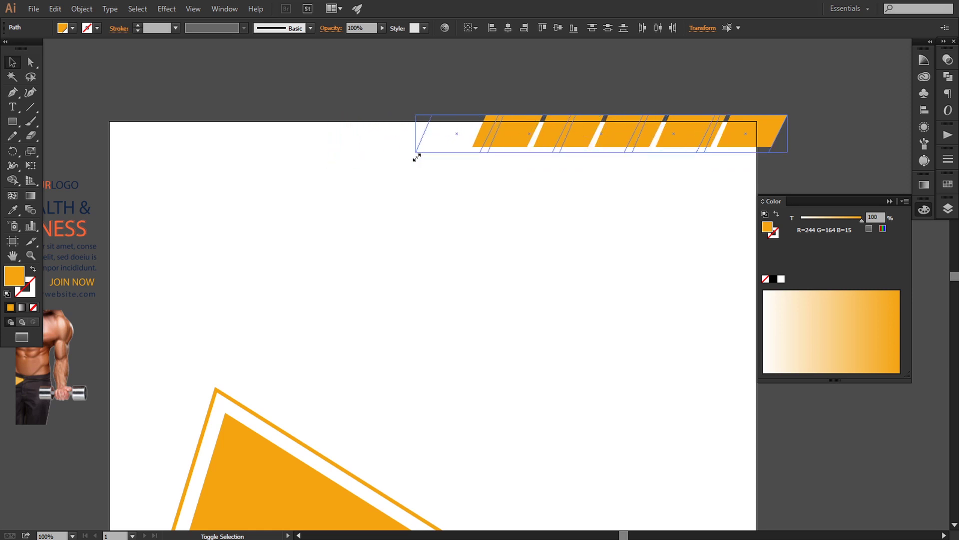
pyautogui.moveTo(384, 156); pyautogui.dragTo(409, 154)
pyautogui.click(435, 281)
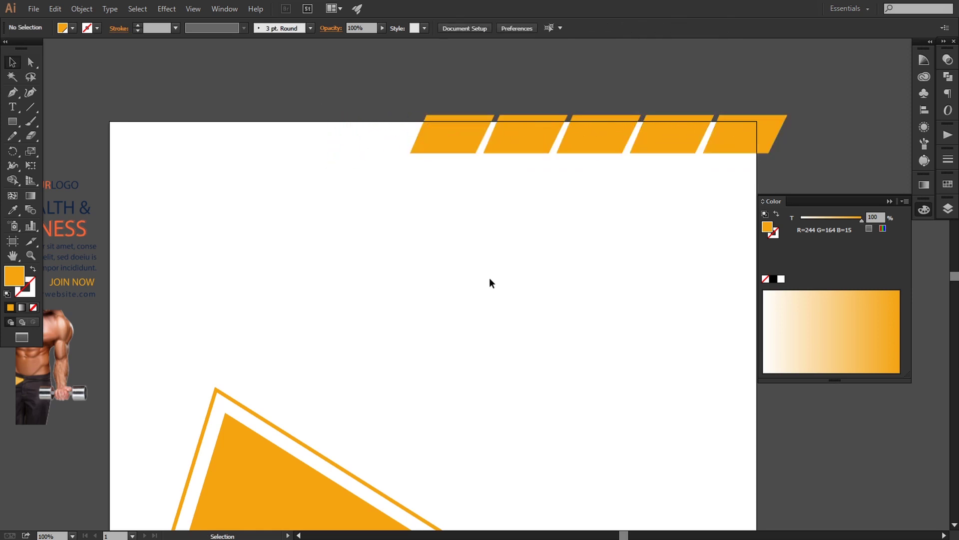
pyautogui.hotkey('ctrl', '-')
pyautogui.hotkey('ctrl', '-')
pyautogui.hotkey('ctrl', '-')
pyautogui.hotkey('ctrl', '+')
pyautogui.hotkey('ctrl', '+')
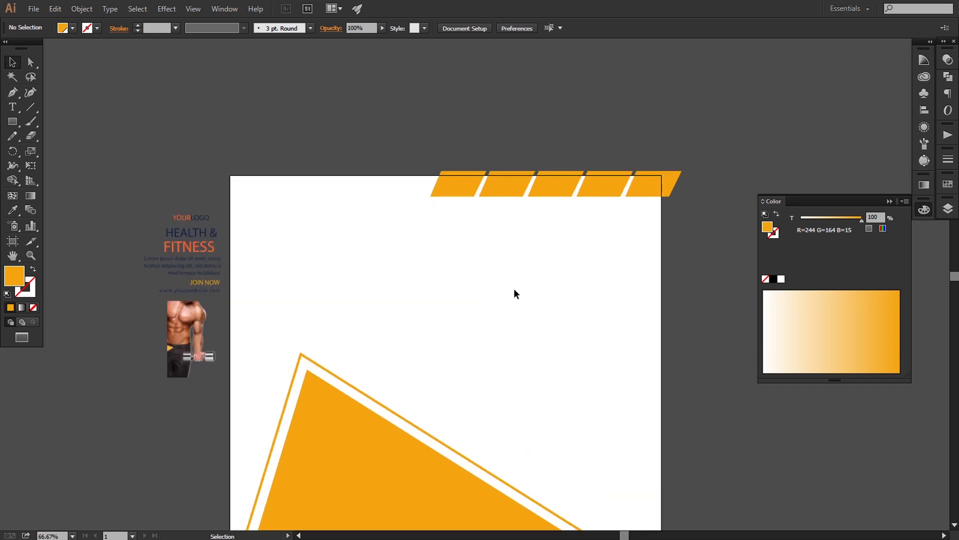
pyautogui.moveTo(517, 331); pyautogui.dragTo(527, 268)
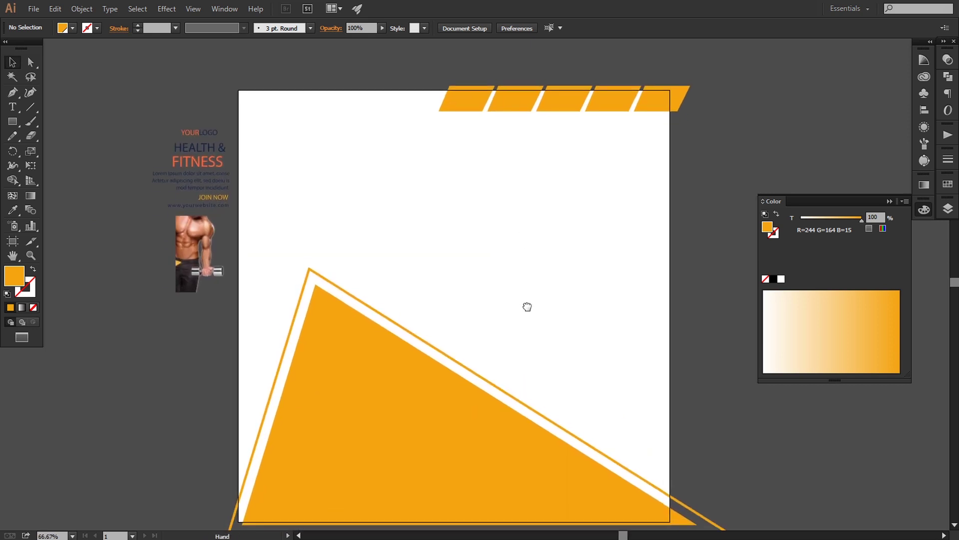
# Draw a rectangle exactly covering the whole 1080 px artboard
pyautogui.click(12, 122)
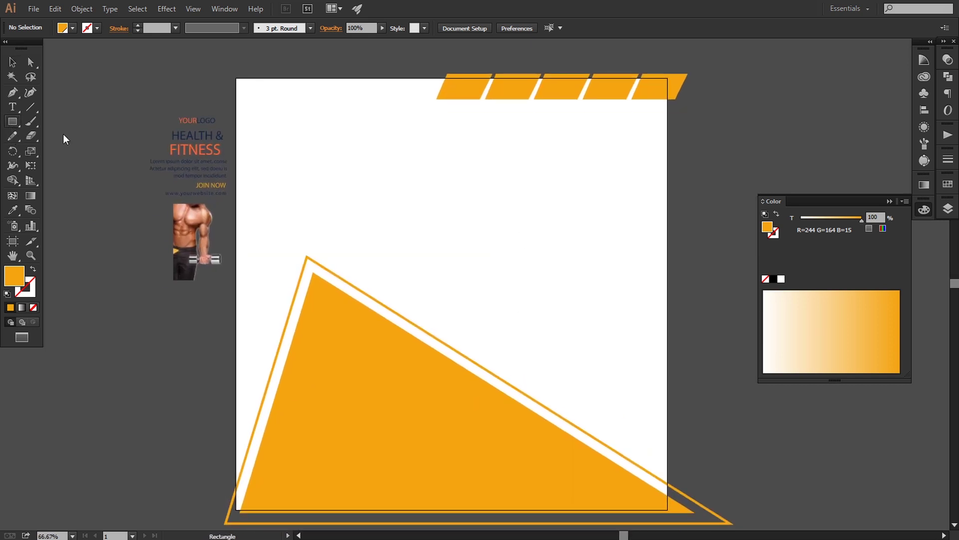
pyautogui.moveTo(235, 79); pyautogui.dragTo(668, 510)
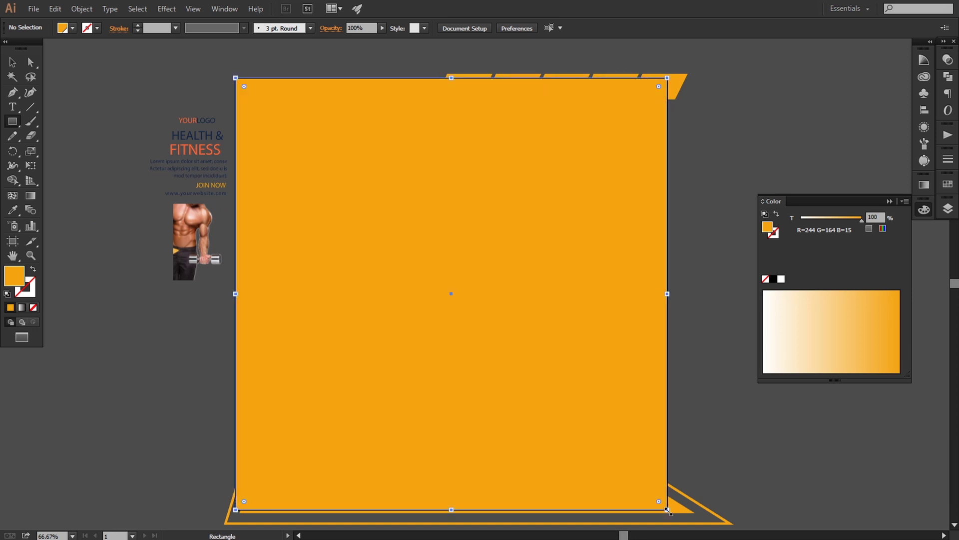
pyautogui.click(12, 62)
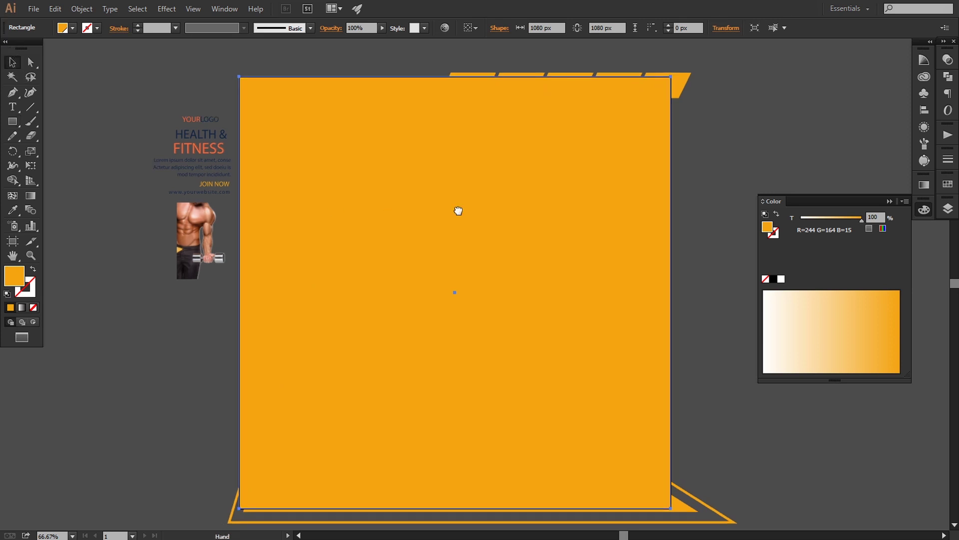
pyautogui.hscroll(-5, 566, 245)
pyautogui.scroll(2, 565, 277)
pyautogui.scroll(1, 552, 291)
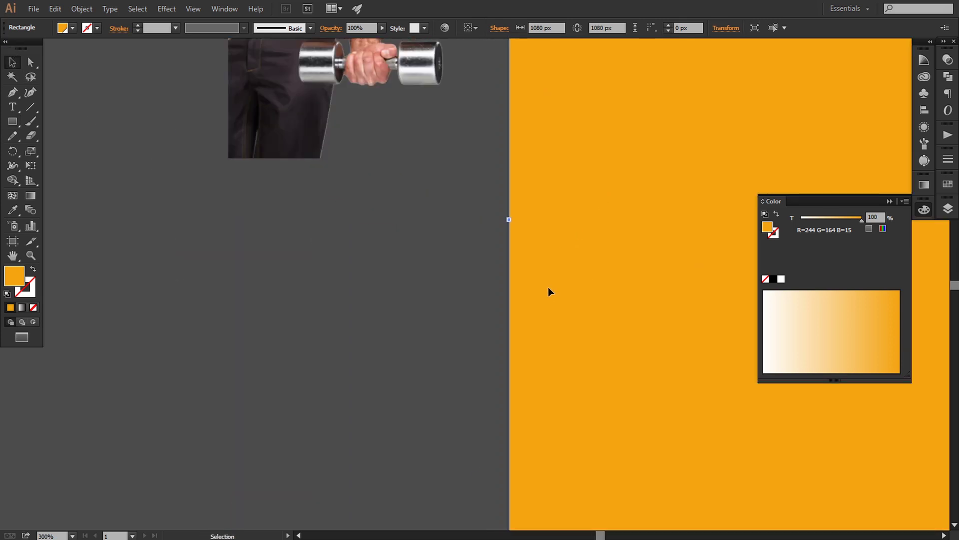
pyautogui.scroll(1, 548, 291)
pyautogui.scroll(1, 570, 315)
pyautogui.scroll(-5, 570, 315)
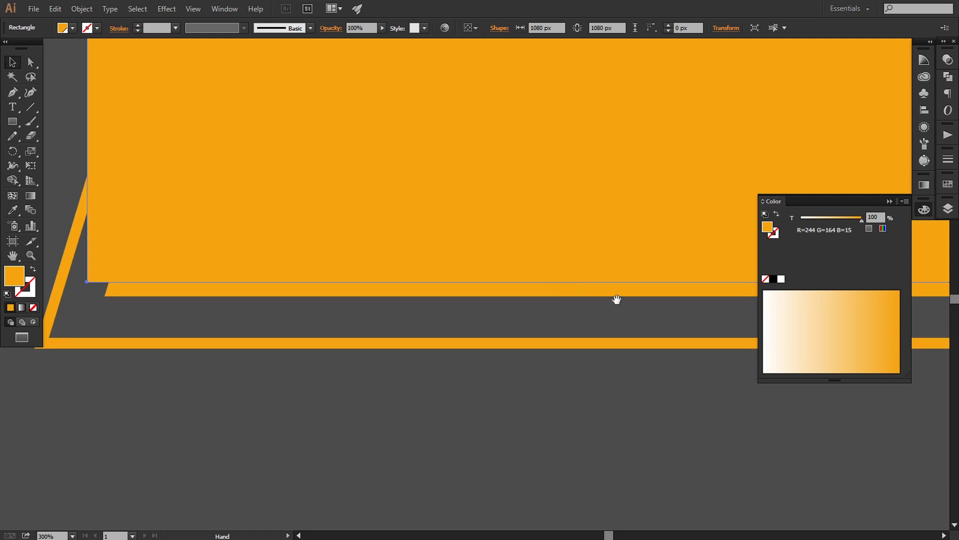
pyautogui.moveTo(617, 300); pyautogui.dragTo(533, 338)
pyautogui.scroll(5, 324, 392)
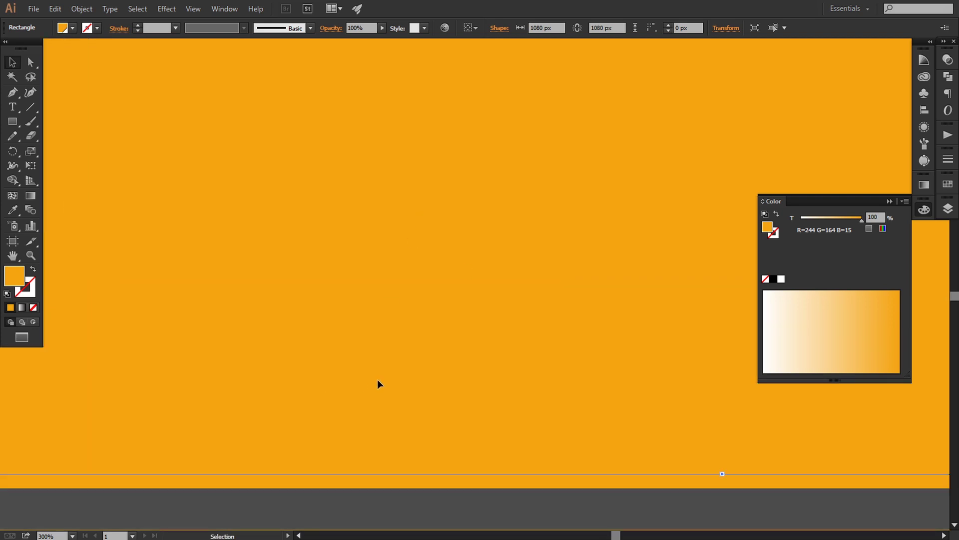
pyautogui.scroll(-2, 377, 379)
pyautogui.scroll(-3, 514, 343)
pyautogui.scroll(-1, 542, 201)
pyautogui.moveTo(542, 202); pyautogui.dragTo(461, 358)
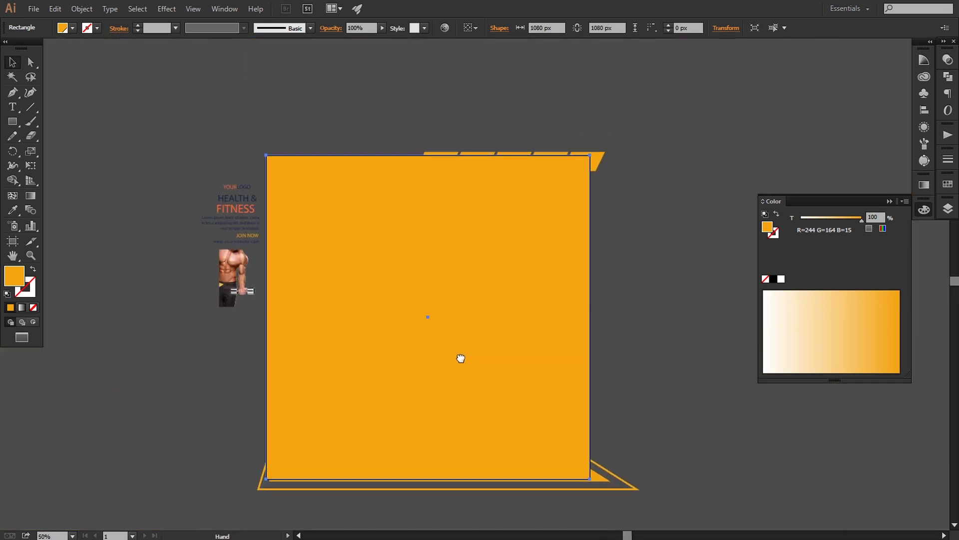
pyautogui.moveTo(458, 195); pyautogui.dragTo(483, 293)
pyautogui.scroll(1, 483, 292)
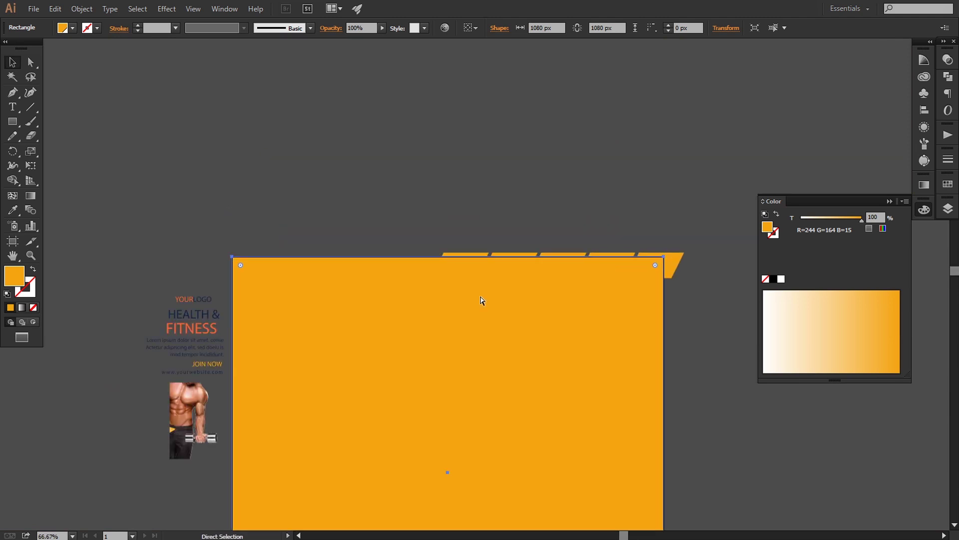
pyautogui.scroll(1, 479, 290)
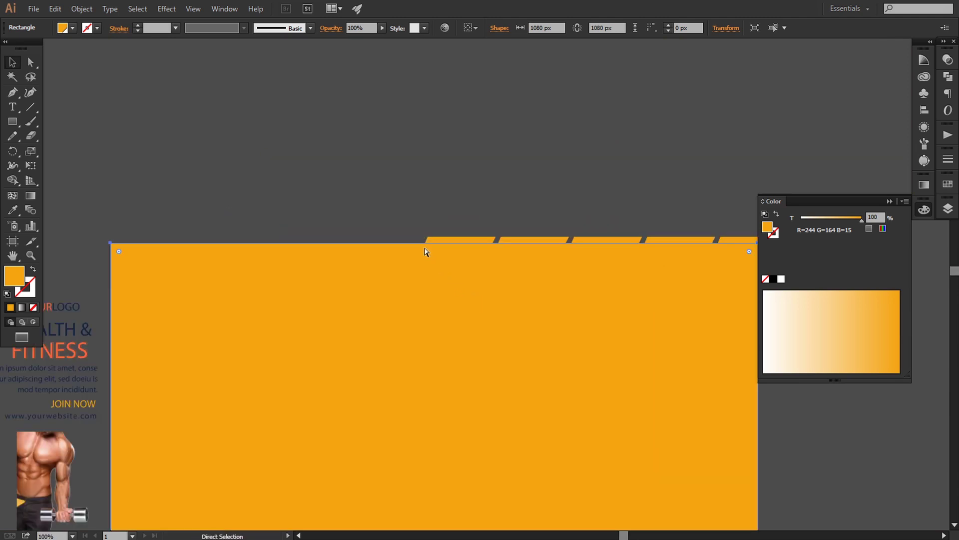
pyautogui.scroll(1, 426, 255)
pyautogui.scroll(-2, 427, 255)
pyautogui.scroll(-1, 421, 293)
pyautogui.press('v')
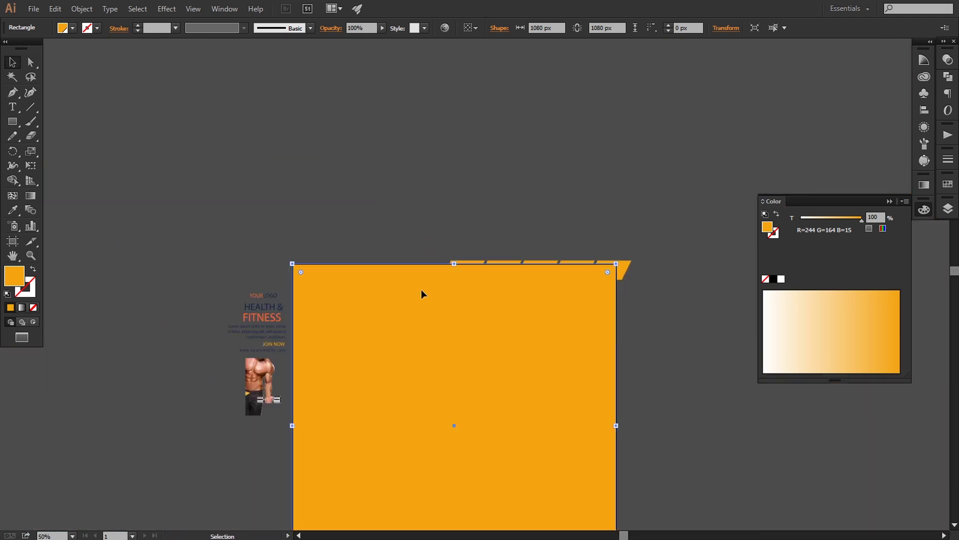
pyautogui.scroll(-3, 421, 293)
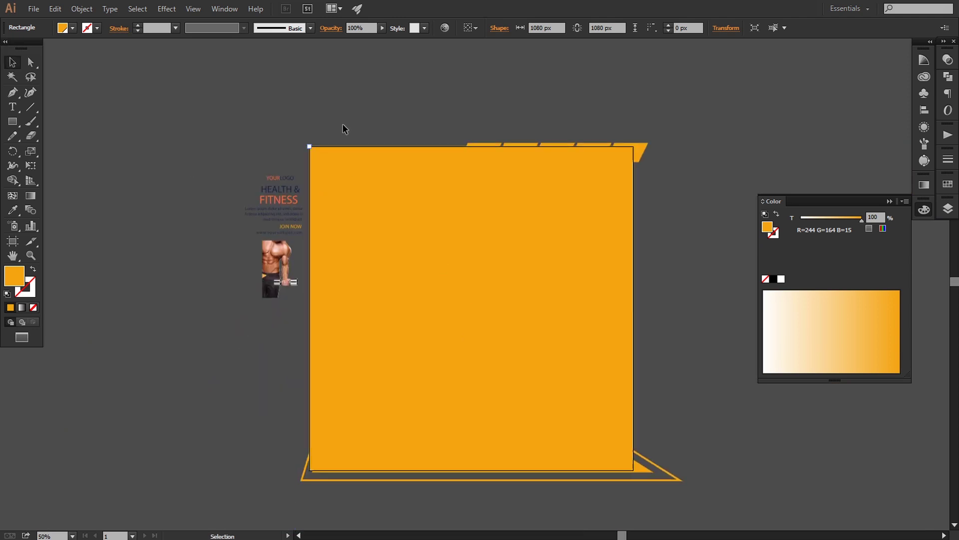
# Select the covering square and all orange shapes and make a clipping mask
pyautogui.moveTo(302, 103); pyautogui.dragTo(695, 497)
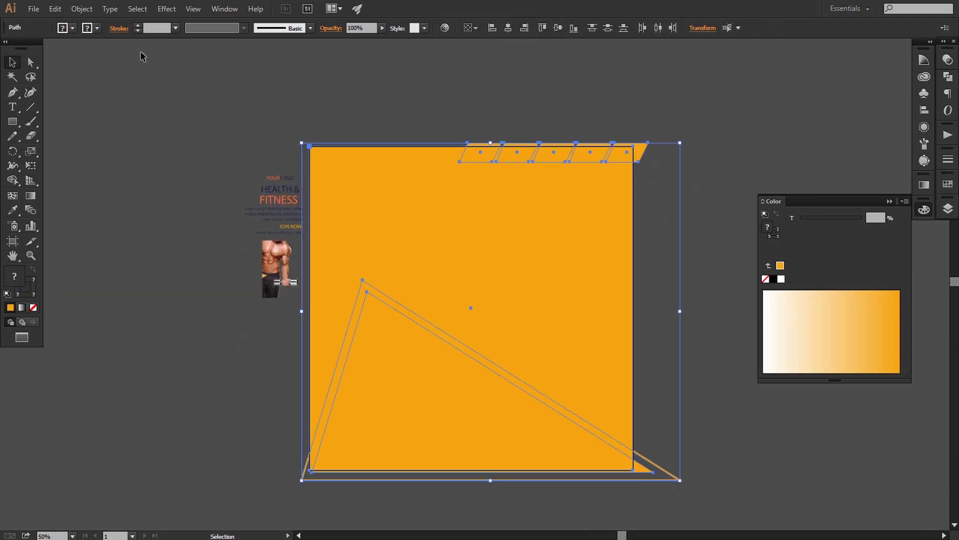
pyautogui.click(81, 8)
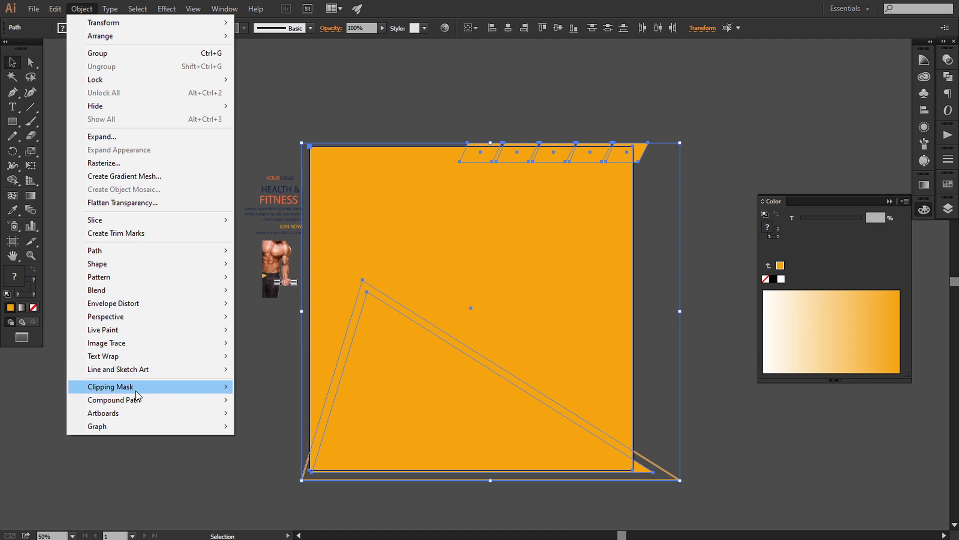
pyautogui.click(260, 388)
pyautogui.click(690, 395)
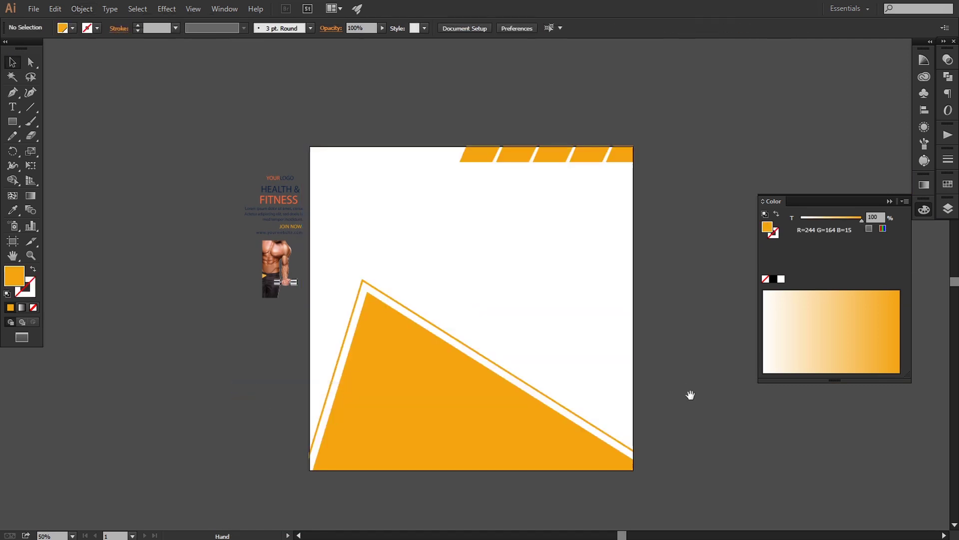
pyautogui.moveTo(690, 395); pyautogui.dragTo(700, 376)
# Zoom and pan to inspect the artboard's top stripes, and collapse the Color panel
pyautogui.hotkey('ctrl', '+')
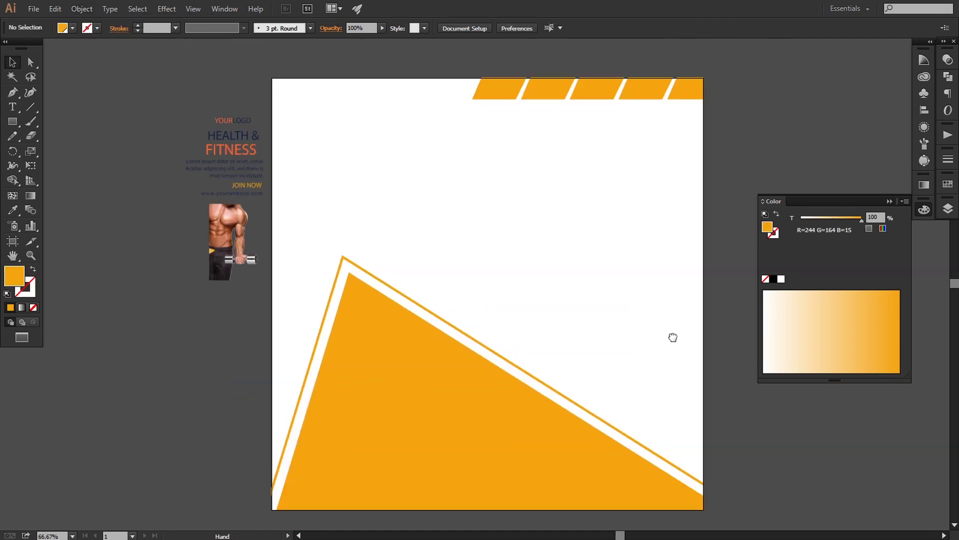
pyautogui.moveTo(579, 150); pyautogui.dragTo(564, 267)
pyautogui.hotkey('ctrl', '+')
pyautogui.hotkey('ctrl', '+')
pyautogui.hotkey('ctrl', '+')
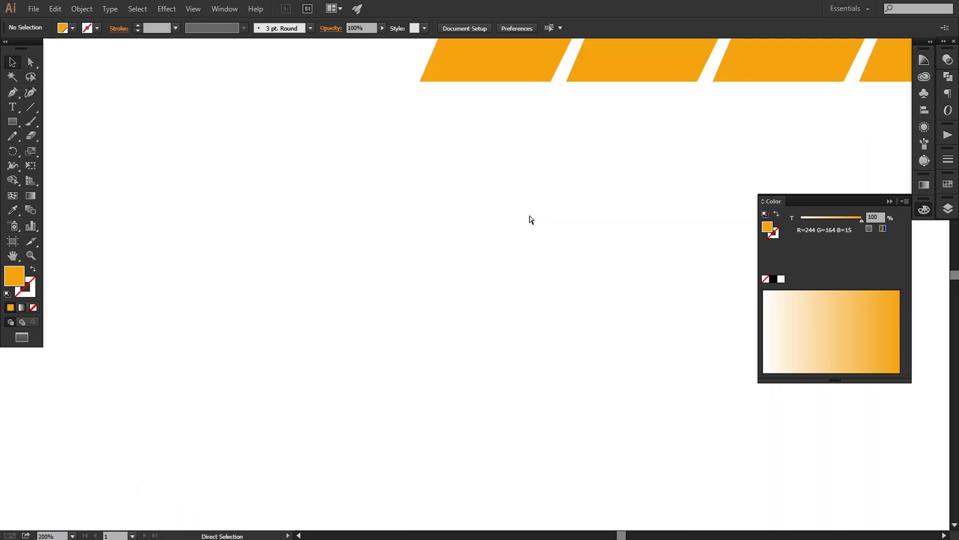
pyautogui.moveTo(467, 88); pyautogui.dragTo(473, 328)
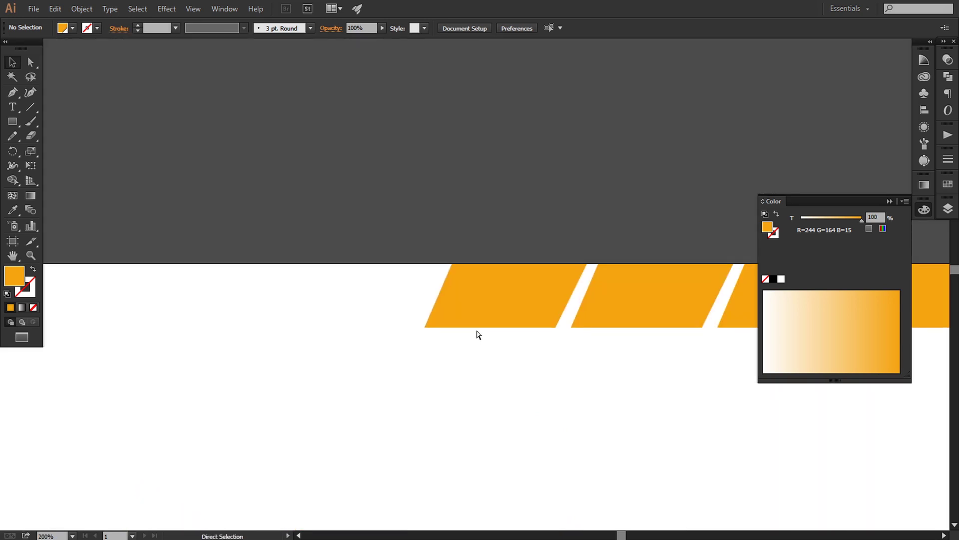
pyautogui.hotkey('ctrl', '-')
pyautogui.hotkey('ctrl', '-')
pyautogui.hotkey('ctrl', '-')
pyautogui.moveTo(516, 349); pyautogui.dragTo(528, 216)
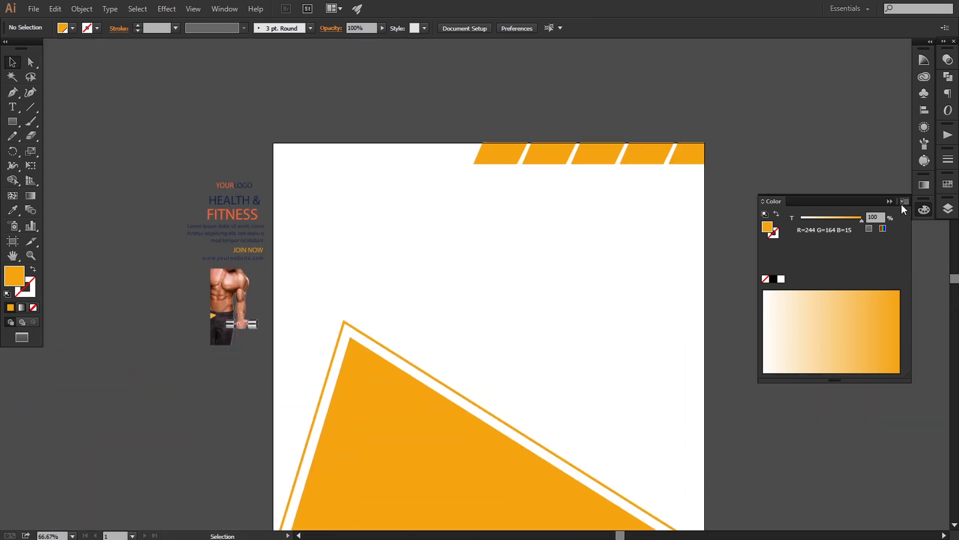
pyautogui.click(924, 209)
pyautogui.moveTo(610, 279); pyautogui.dragTo(606, 195)
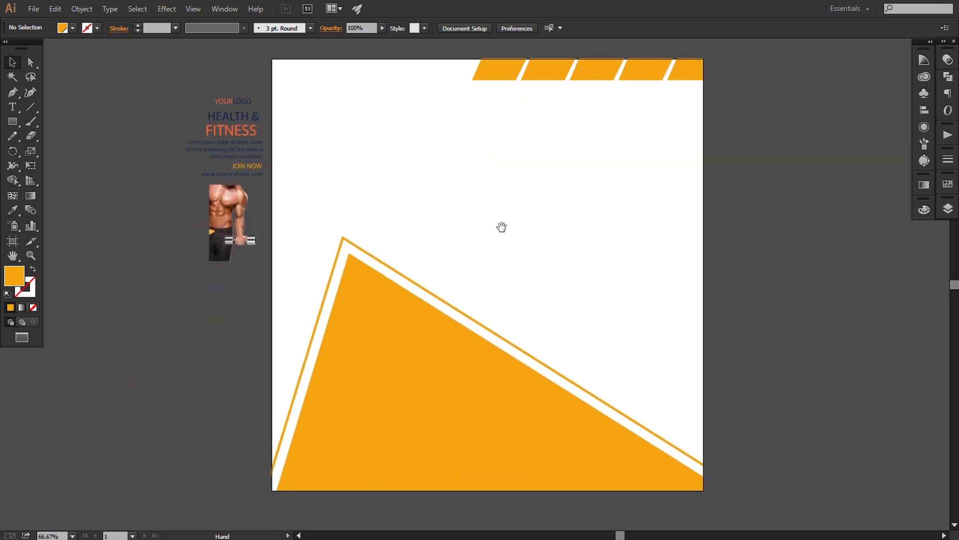
pyautogui.moveTo(500, 225); pyautogui.dragTo(477, 222)
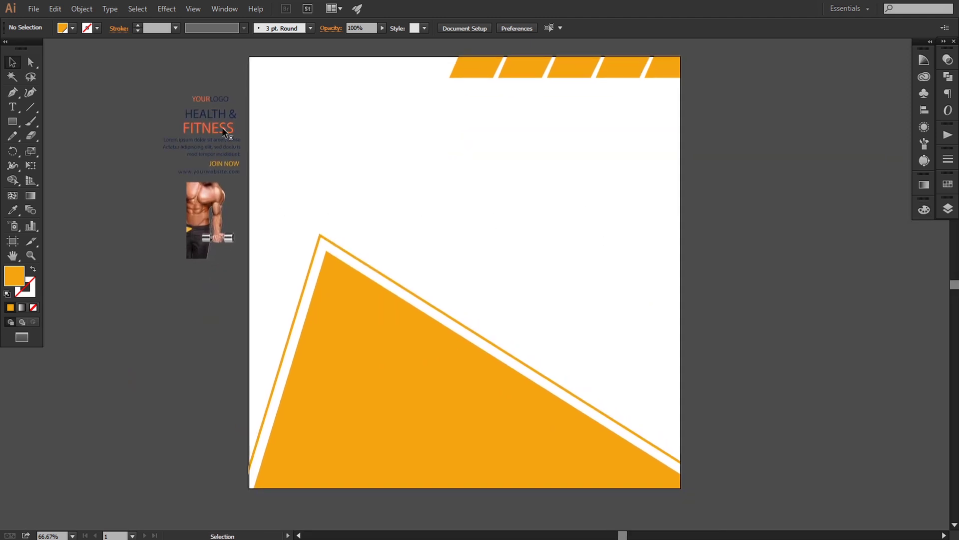
# Move the YOURLOGO wordmark from the flyer onto the artboard's top-left
pyautogui.moveTo(207, 97)
pyautogui.mouseDown()
pyautogui.moveTo(317, 88)
pyautogui.moveTo(397, 107)
pyautogui.moveTo(338, 105)
pyautogui.moveTo(348, 94)
pyautogui.moveTo(349, 102)
pyautogui.mouseUp()
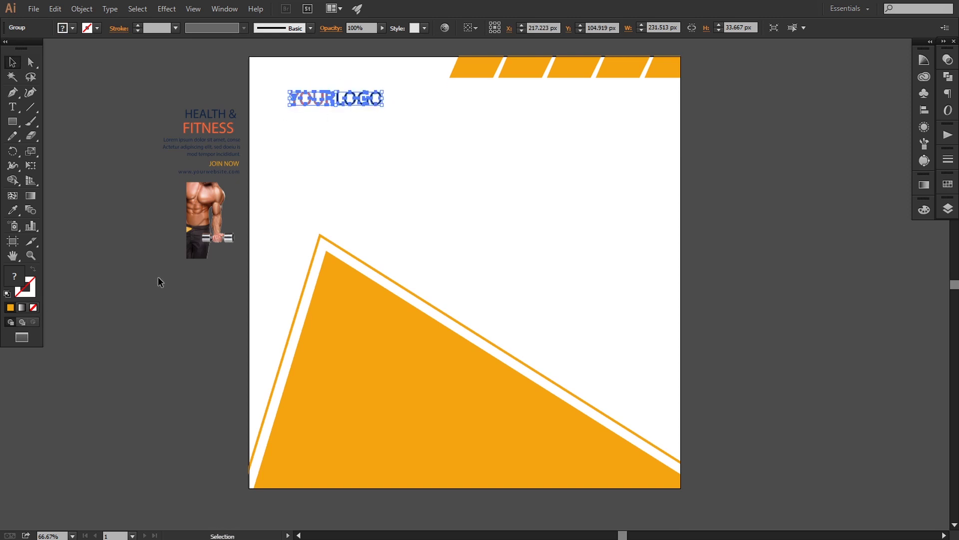
pyautogui.click(165, 319)
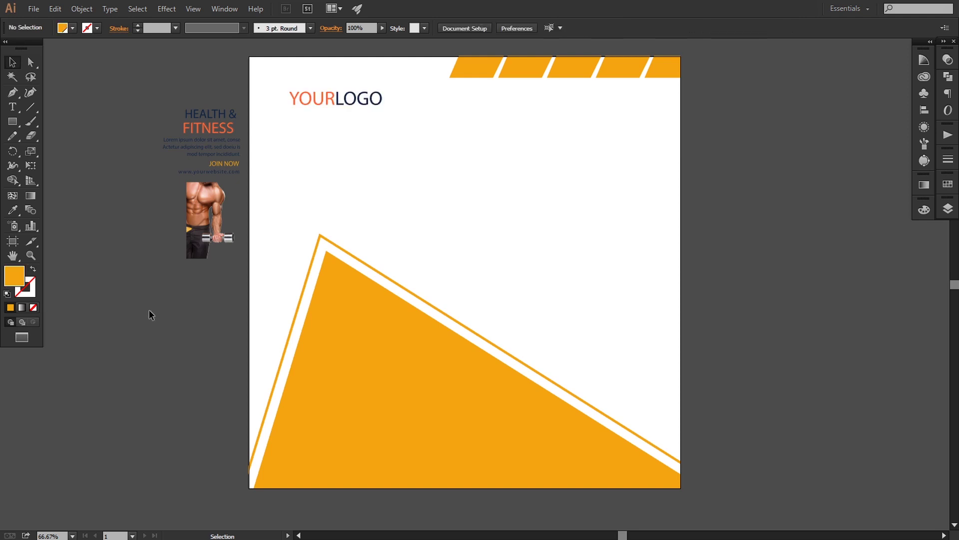
pyautogui.click(12, 92)
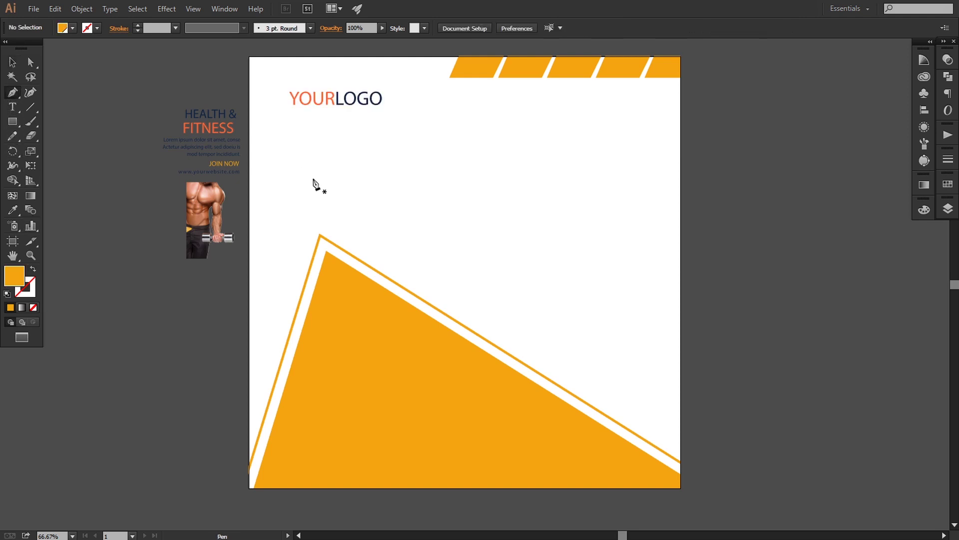
# Draw a small orange triangle below YOURLOGO and nudge its right corner slightly left
pyautogui.click(288, 128)
pyautogui.click(285, 150)
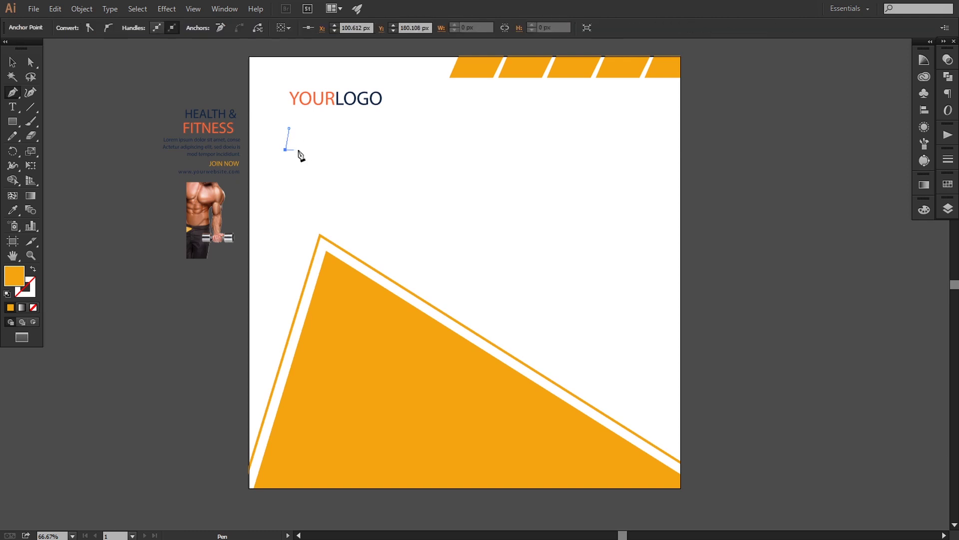
pyautogui.click(317, 146)
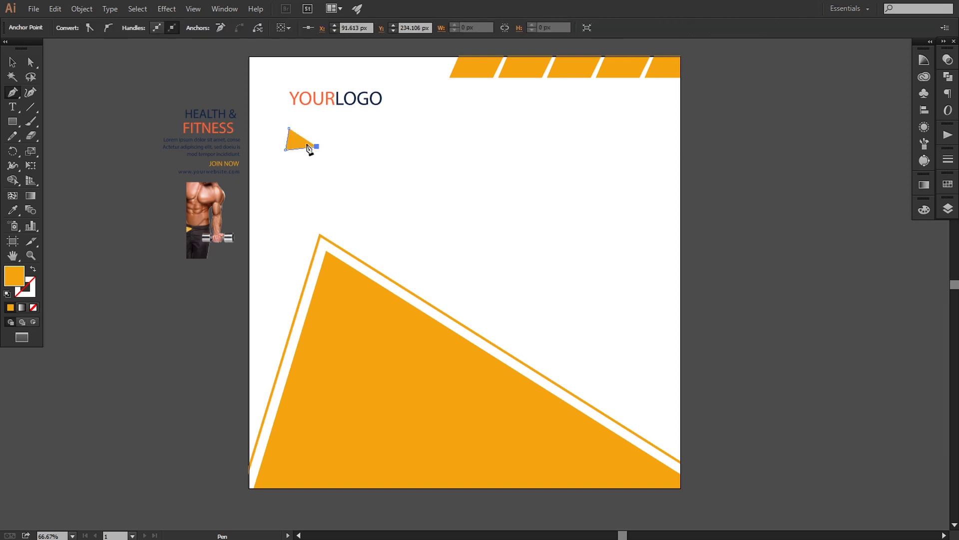
pyautogui.click(288, 129)
pyautogui.press('a')
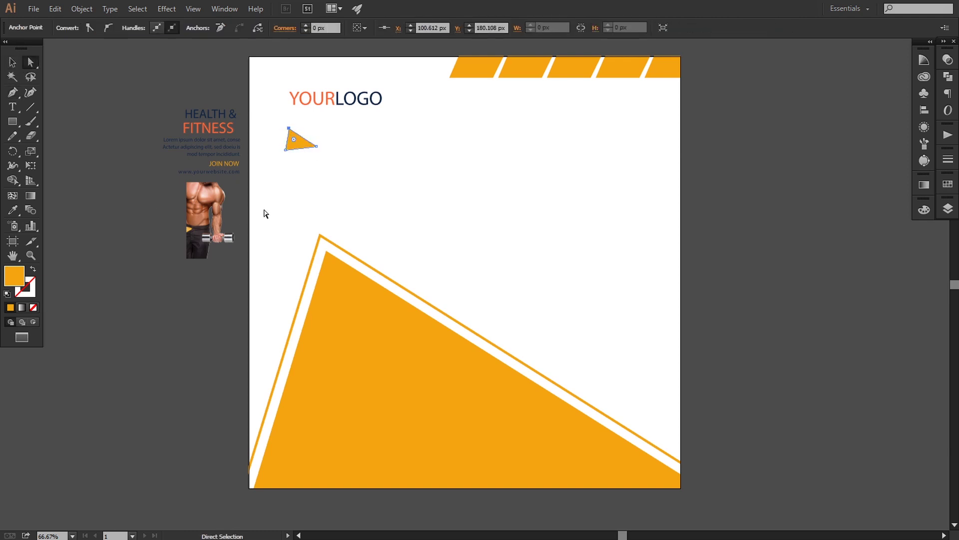
pyautogui.click(316, 145)
pyautogui.press('Left')
pyautogui.press('Left')
pyautogui.press('Left')
pyautogui.click(171, 185)
# Copy the triangle to the right near the top stripes and reshape its corners
pyautogui.press('v')
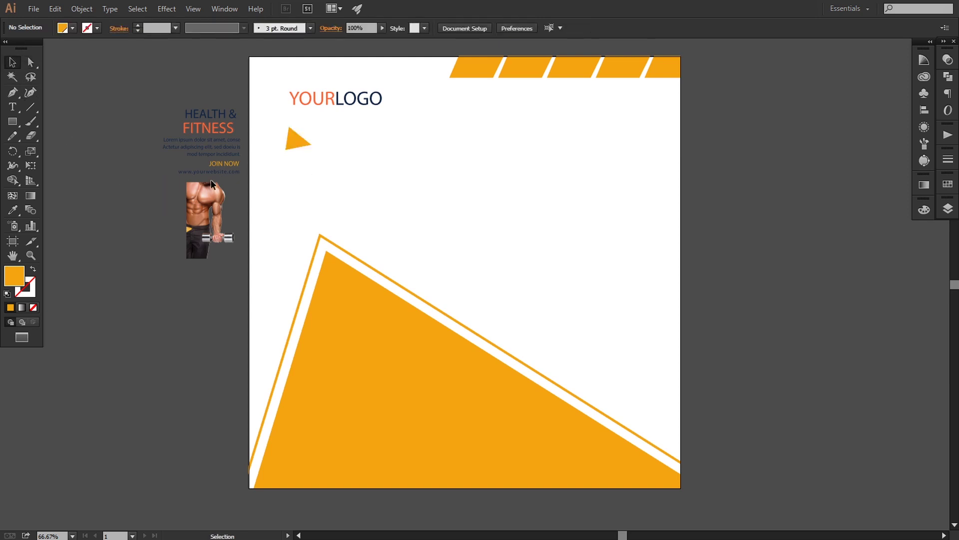
pyautogui.click(295, 142)
pyautogui.moveTo(318, 121); pyautogui.dragTo(468, 128)
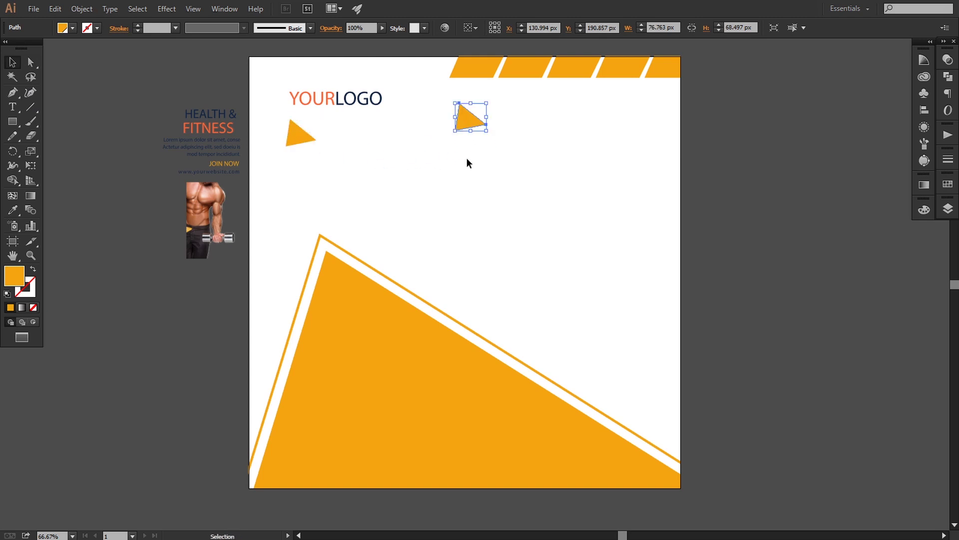
pyautogui.press('a')
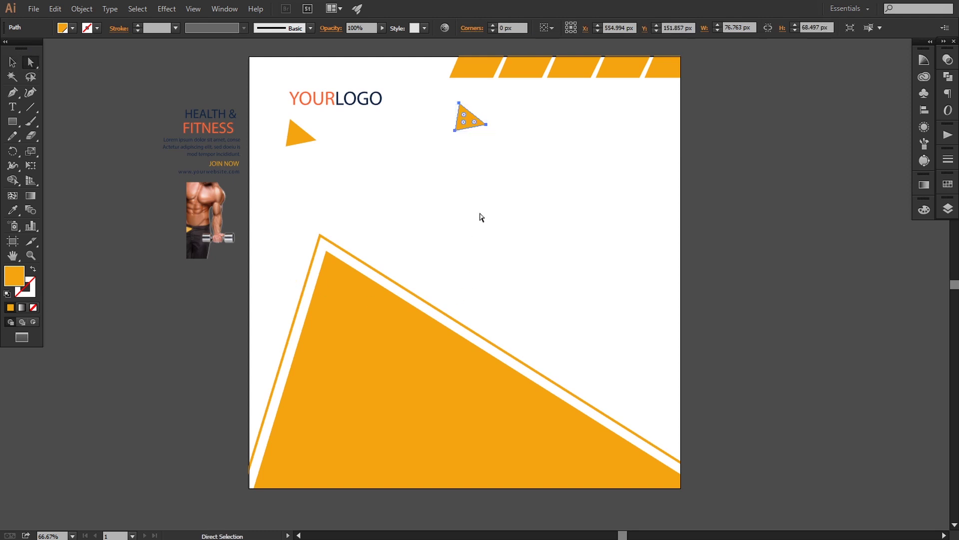
pyautogui.click(454, 130)
pyautogui.hotkey('shift', 'Left')
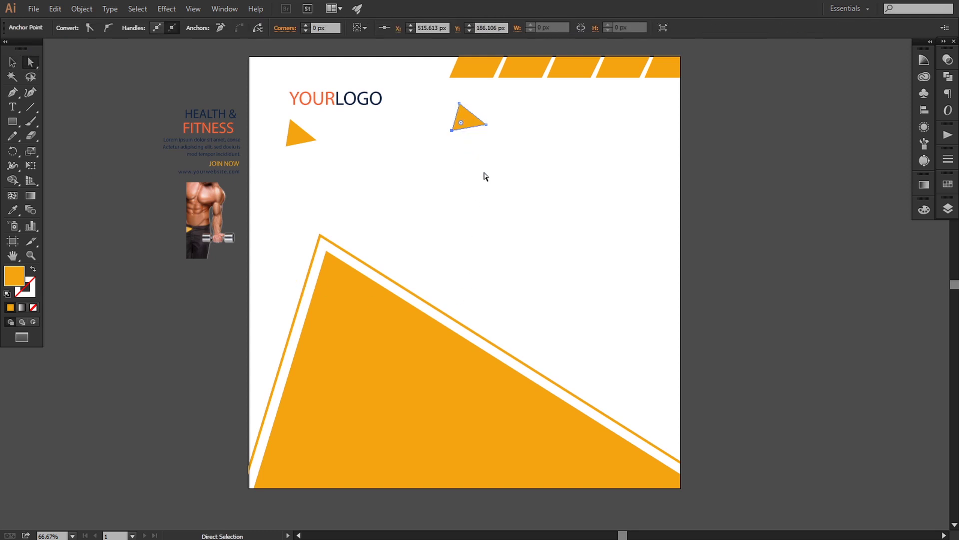
pyautogui.hotkey('shift', 'Left')
pyautogui.hotkey('shift', 'Left')
pyautogui.click(487, 125)
pyautogui.hotkey('shift', 'Up')
pyautogui.hotkey('shift', 'Up')
pyautogui.hotkey('shift', 'Up')
pyautogui.click(446, 131)
pyautogui.hotkey('shift', 'Right')
pyautogui.click(449, 143)
# Place a rotated triangle copy at lower right, then move the photo onto the large triangle
pyautogui.press('v')
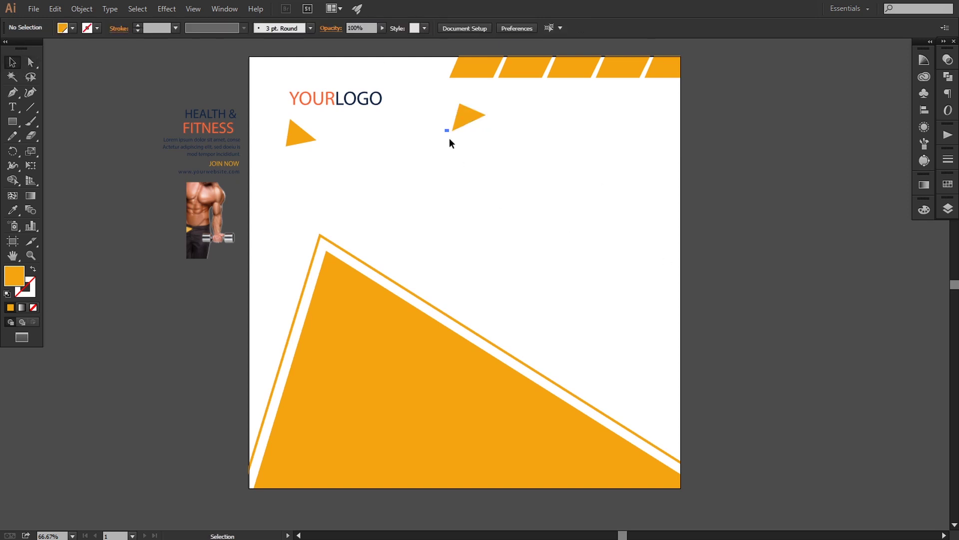
pyautogui.moveTo(467, 120); pyautogui.dragTo(641, 374)
pyautogui.click(30, 62)
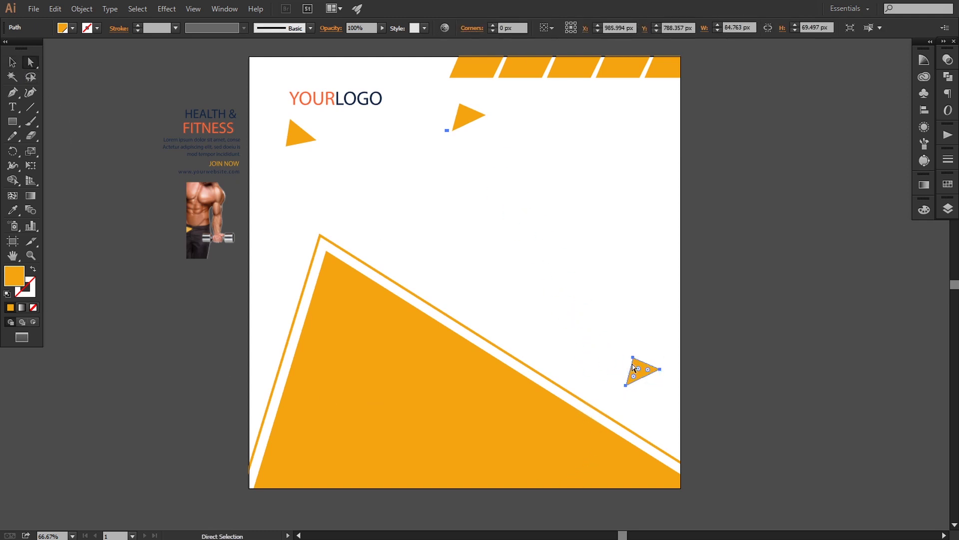
pyautogui.click(12, 62)
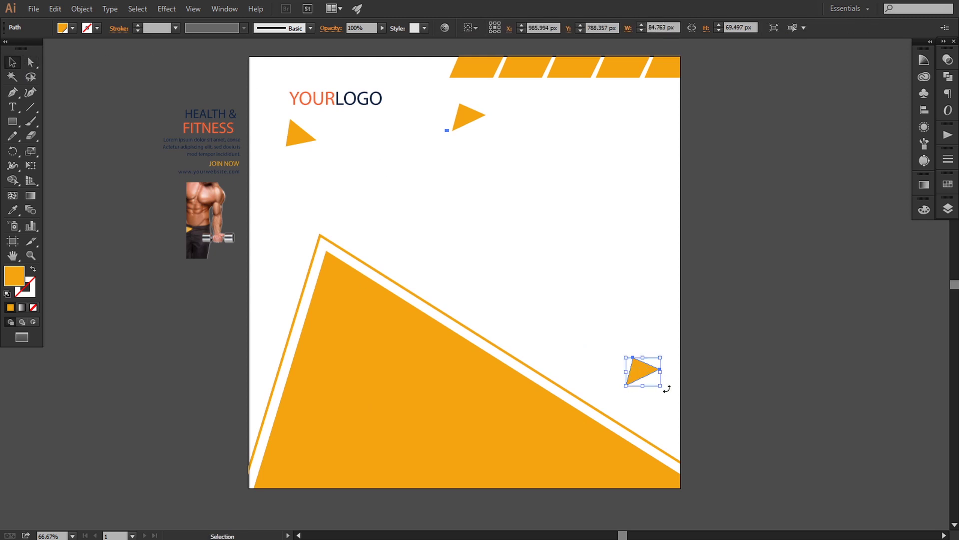
pyautogui.moveTo(664, 390)
pyautogui.mouseDown()
pyautogui.moveTo(648, 340)
pyautogui.moveTo(619, 355)
pyautogui.mouseUp()
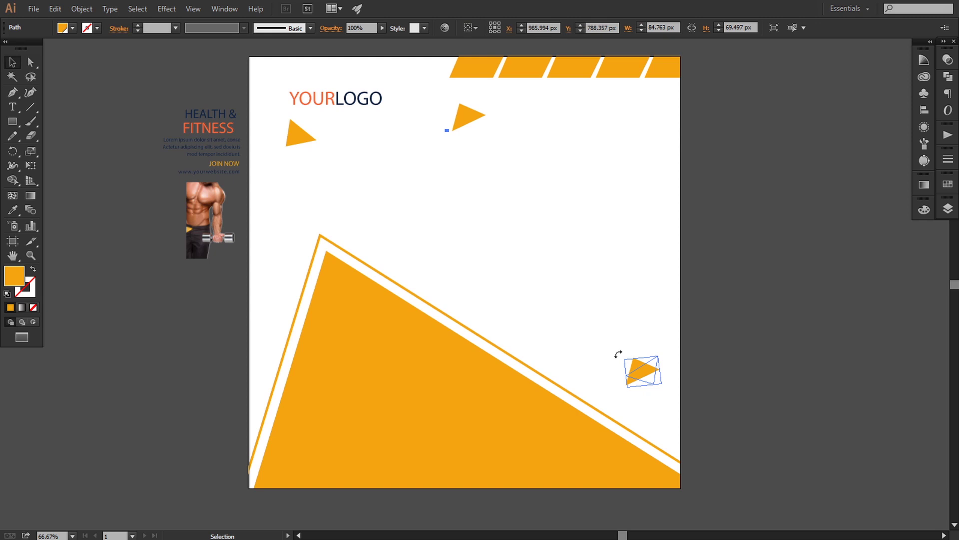
pyautogui.moveTo(619, 354)
pyautogui.mouseDown()
pyautogui.moveTo(639, 387)
pyautogui.moveTo(640, 376)
pyautogui.mouseUp()
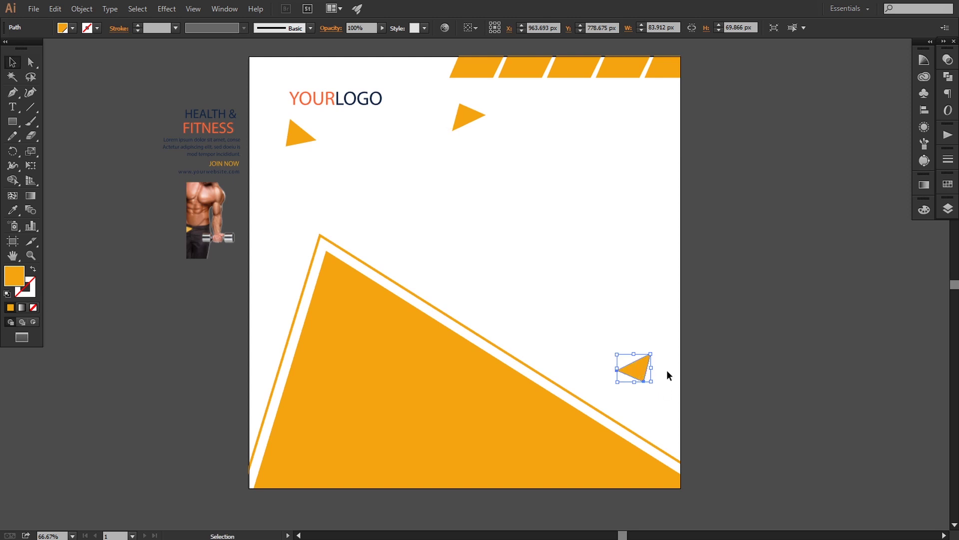
pyautogui.moveTo(656, 352); pyautogui.dragTo(658, 356)
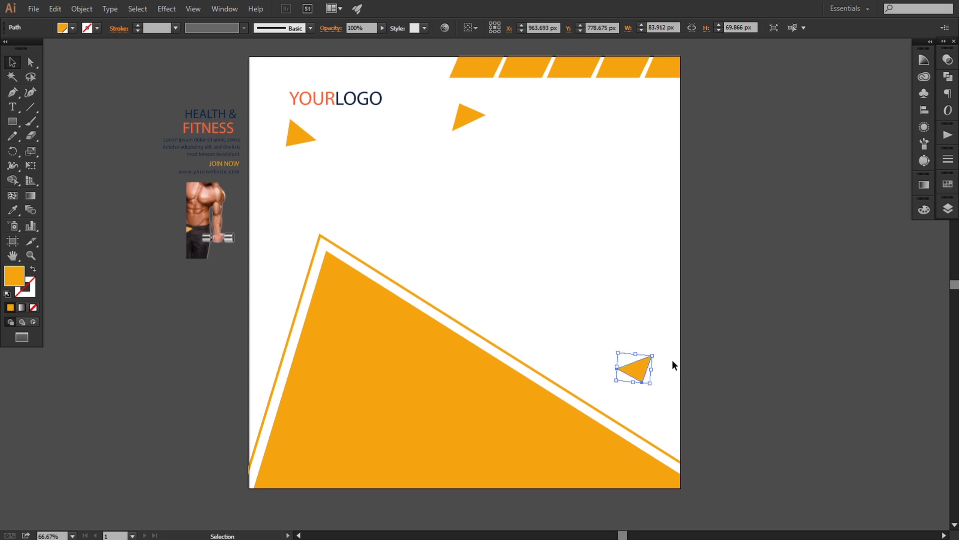
pyautogui.click(713, 375)
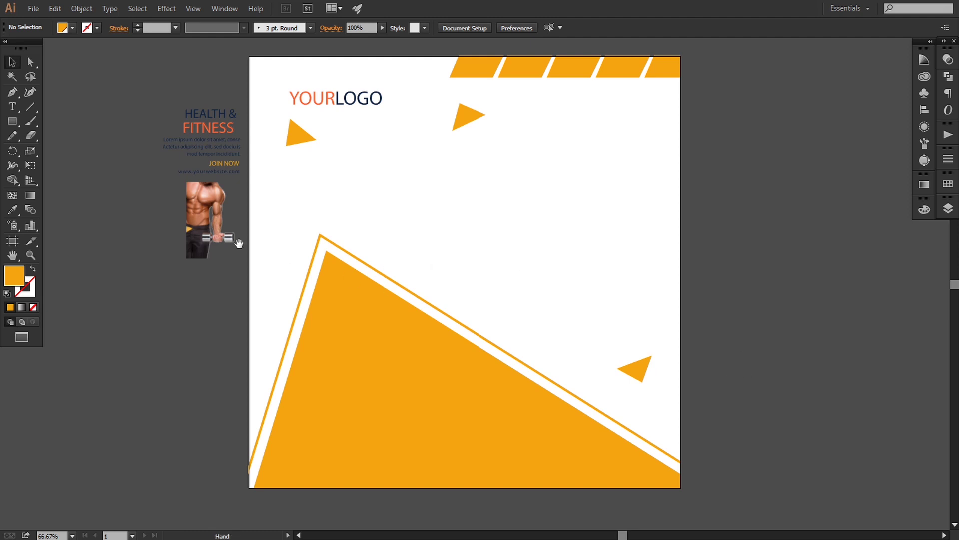
pyautogui.moveTo(204, 219); pyautogui.dragTo(324, 325)
# Bring the bodybuilder photo in front of the orange triangle and enlarge it
pyautogui.rightClick(326, 326)
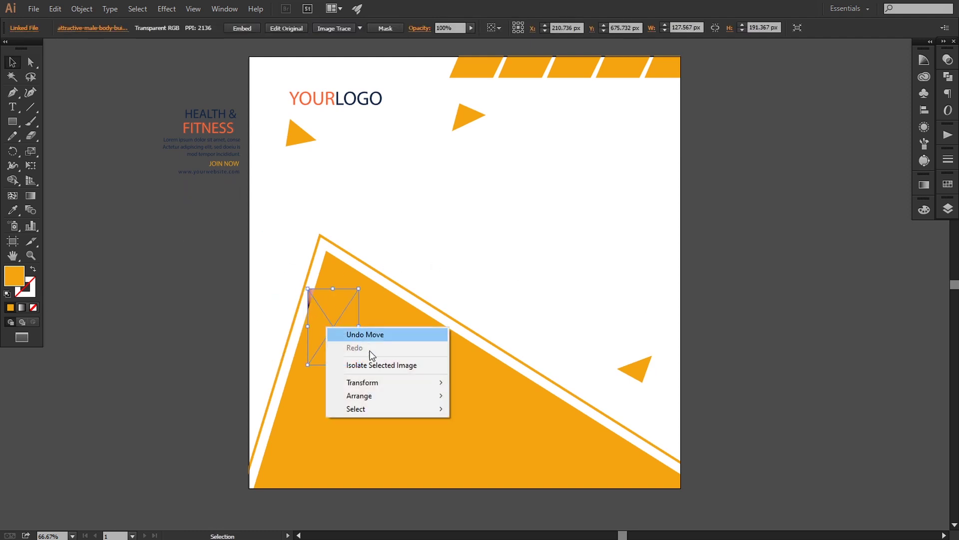
pyautogui.click(479, 393)
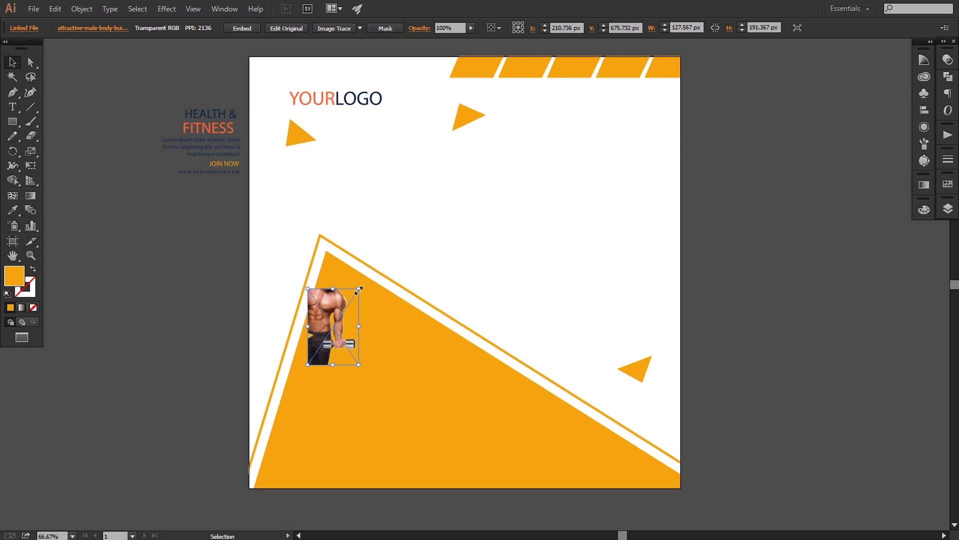
pyautogui.moveTo(359, 289); pyautogui.dragTo(444, 159)
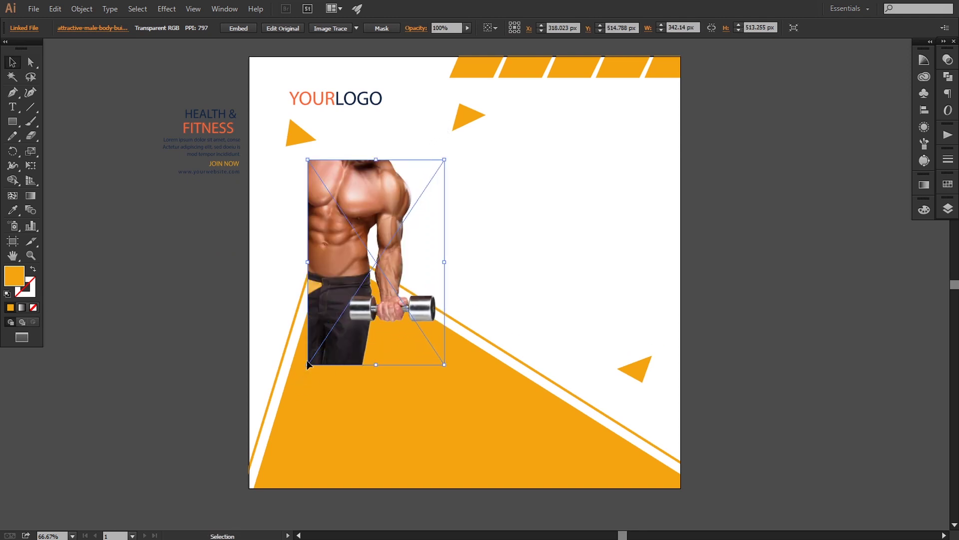
pyautogui.moveTo(307, 365); pyautogui.dragTo(249, 463)
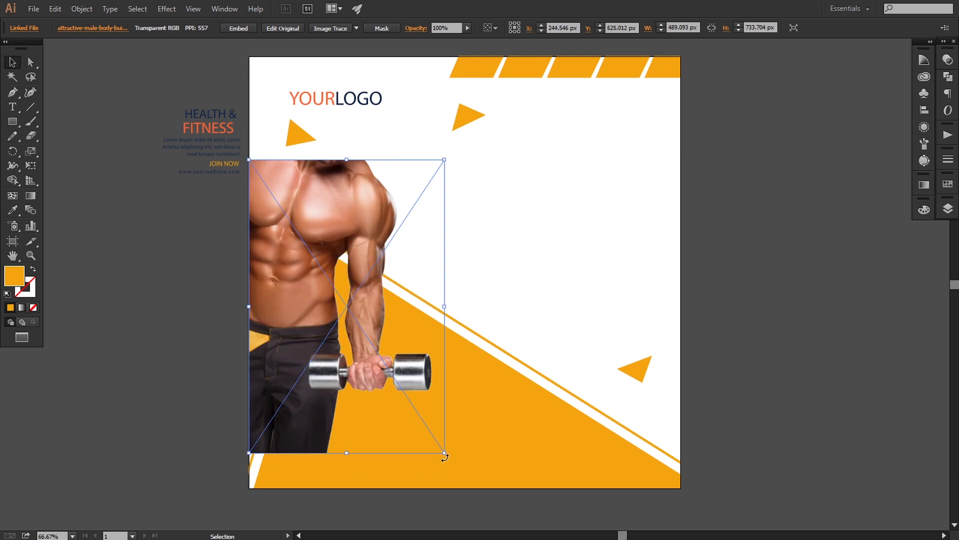
pyautogui.moveTo(444, 453); pyautogui.dragTo(479, 492)
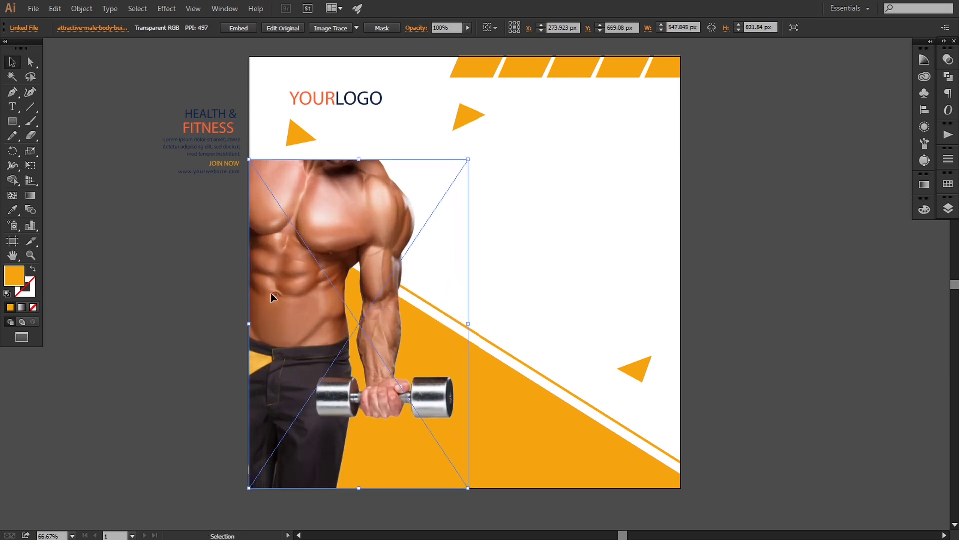
pyautogui.click(168, 320)
# Move the photo to the artboard top and scale it to the full 1080 px height
pyautogui.scroll(1, 157, 277)
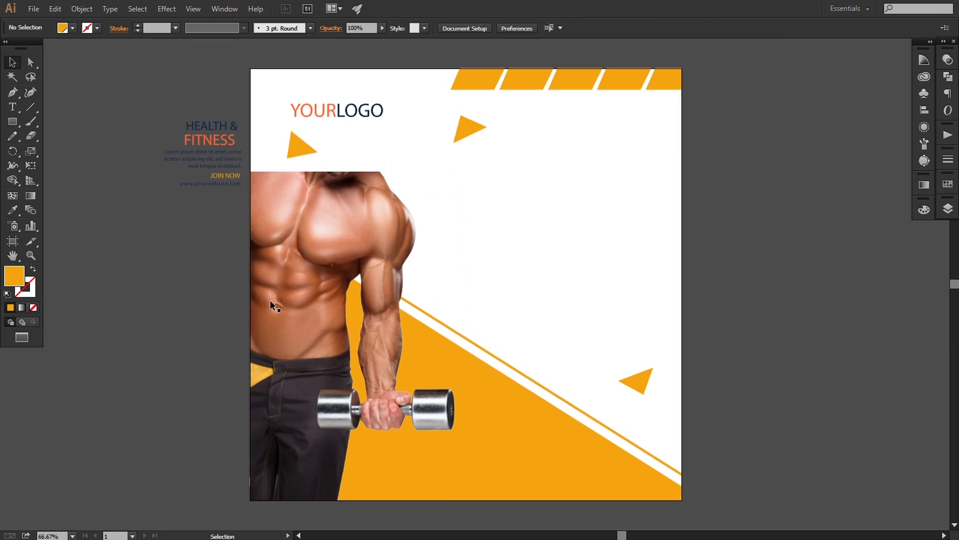
pyautogui.moveTo(281, 304); pyautogui.dragTo(283, 206)
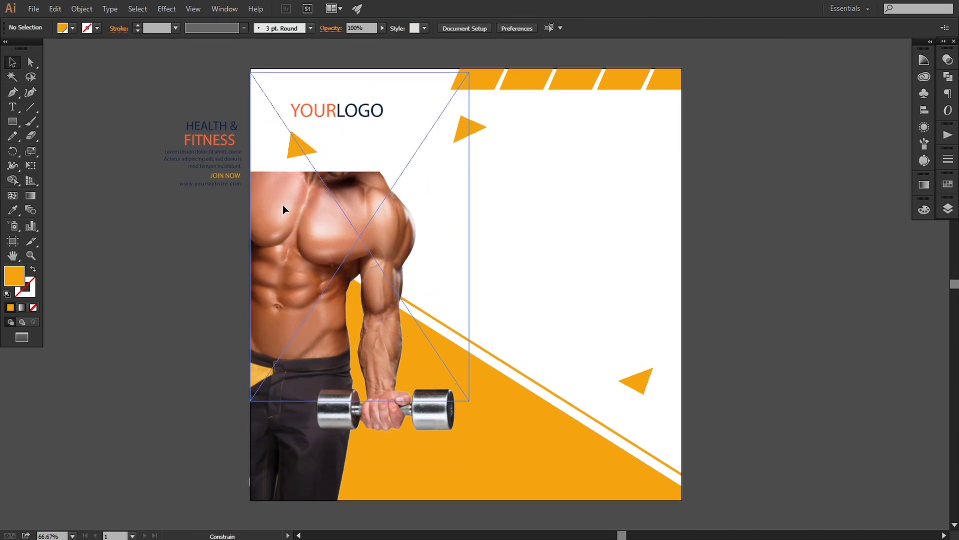
pyautogui.moveTo(284, 205); pyautogui.dragTo(282, 202)
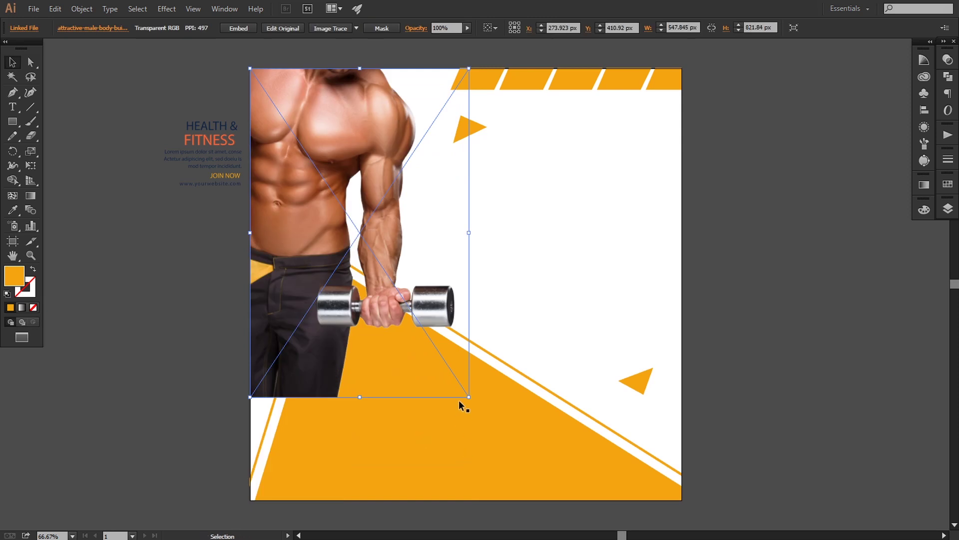
pyautogui.moveTo(468, 396); pyautogui.dragTo(538, 499)
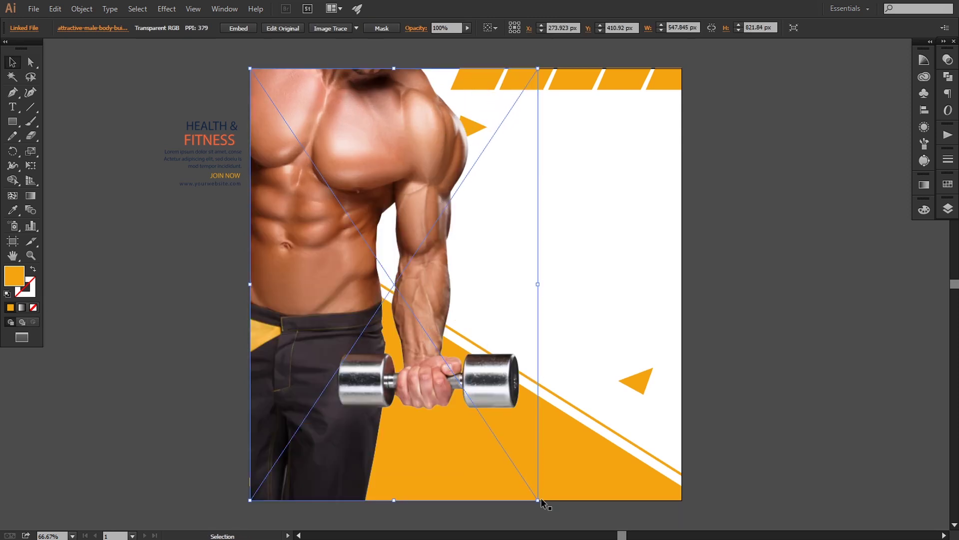
pyautogui.moveTo(458, 341); pyautogui.dragTo(452, 374)
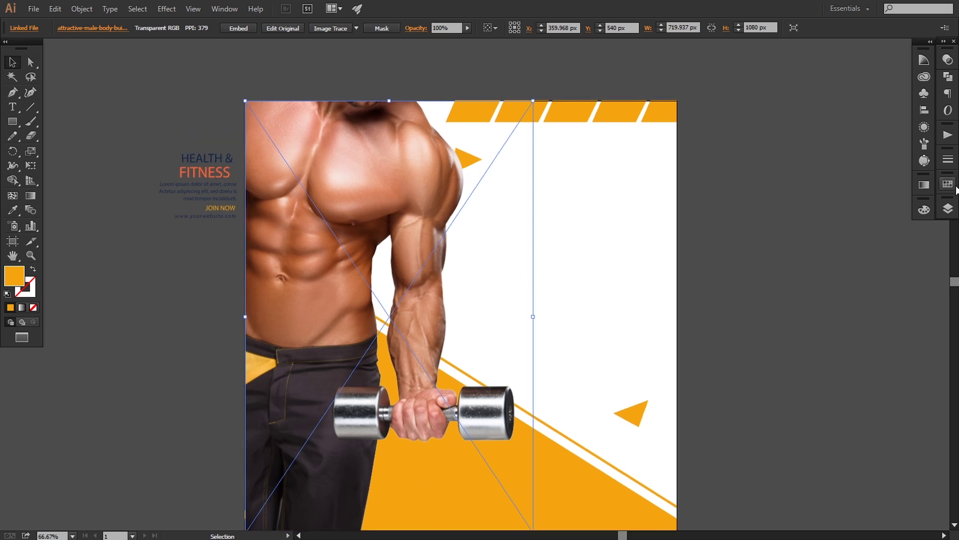
# Expand Layer 1 in the Layers panel and lock the bodybuilder photo
pyautogui.click(948, 208)
pyautogui.click(819, 215)
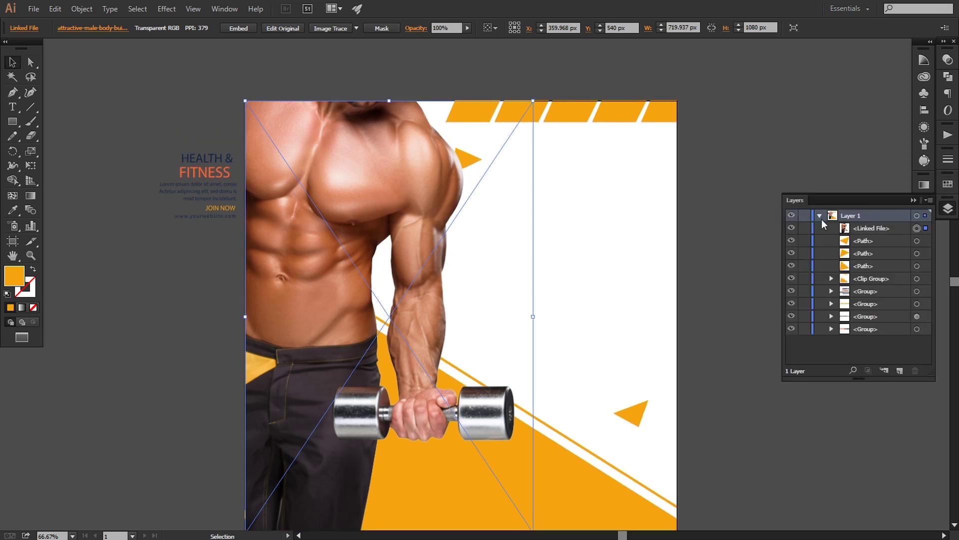
pyautogui.click(916, 240)
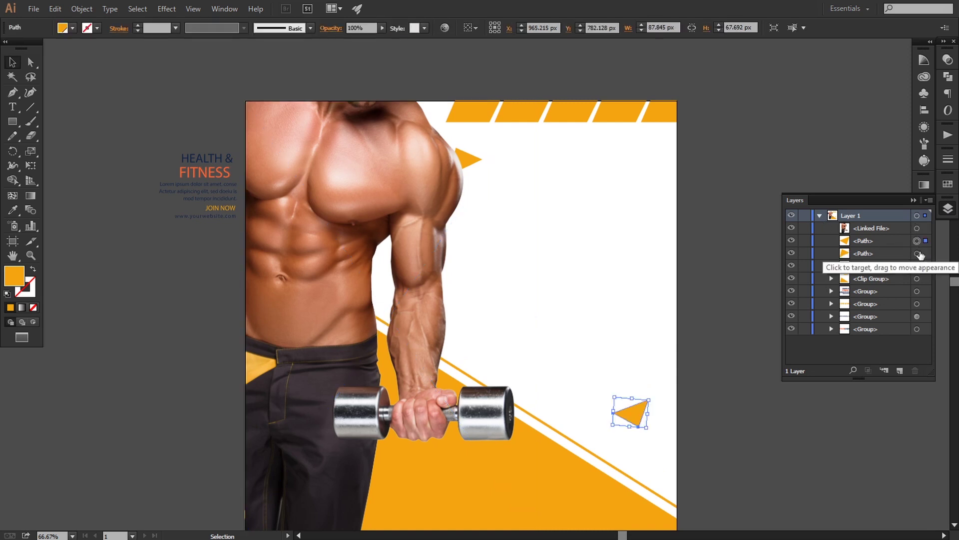
pyautogui.click(918, 253)
pyautogui.click(917, 266)
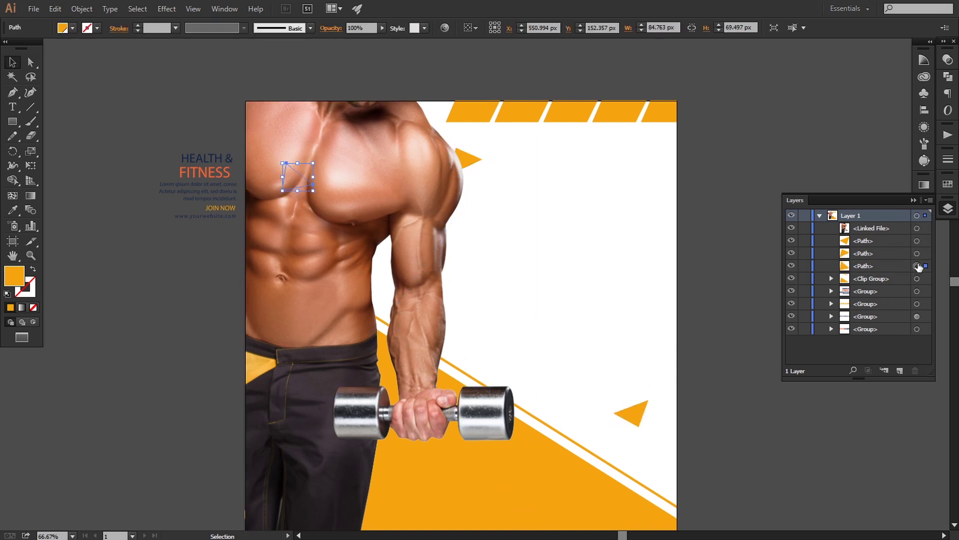
pyautogui.click(337, 206)
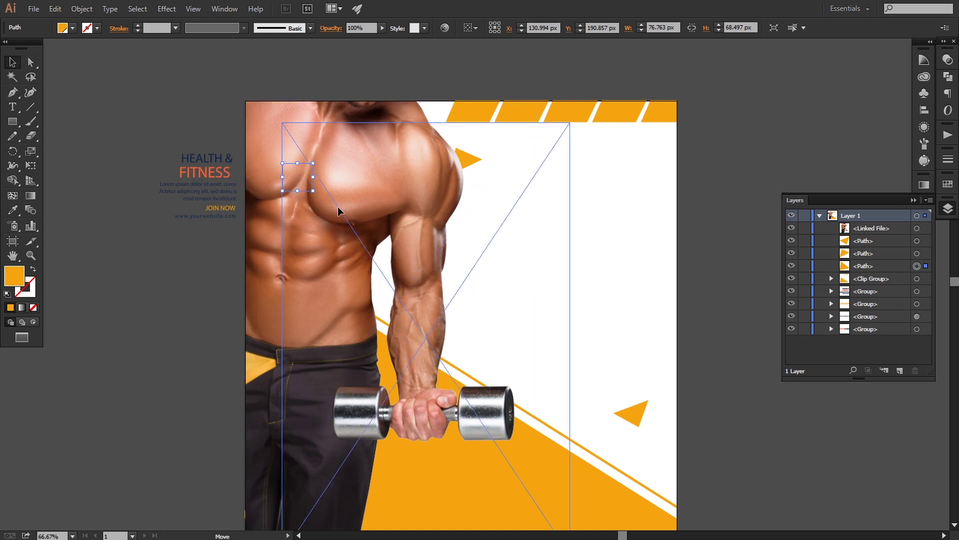
pyautogui.click(918, 266)
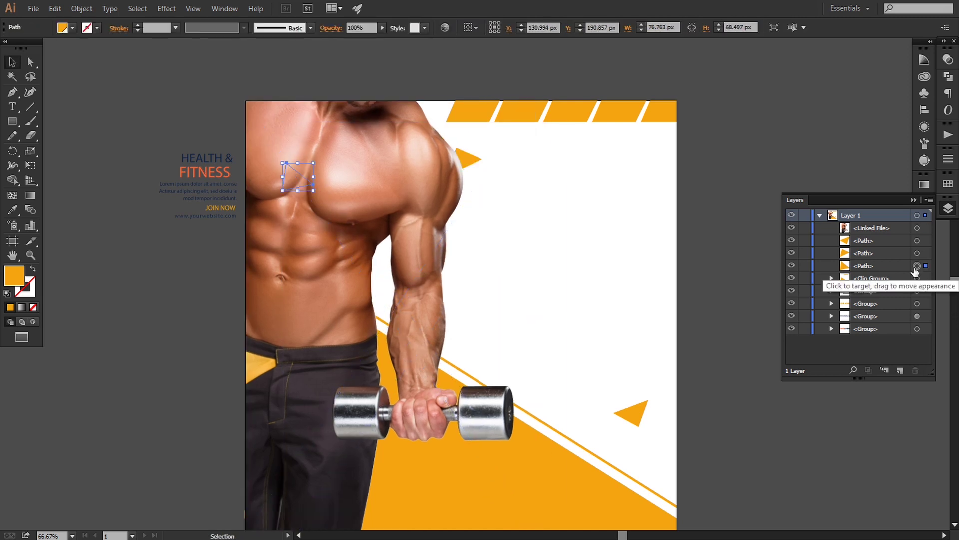
# Move the hidden small orange triangle from behind the chest to beside the forearm
pyautogui.click(804, 228)
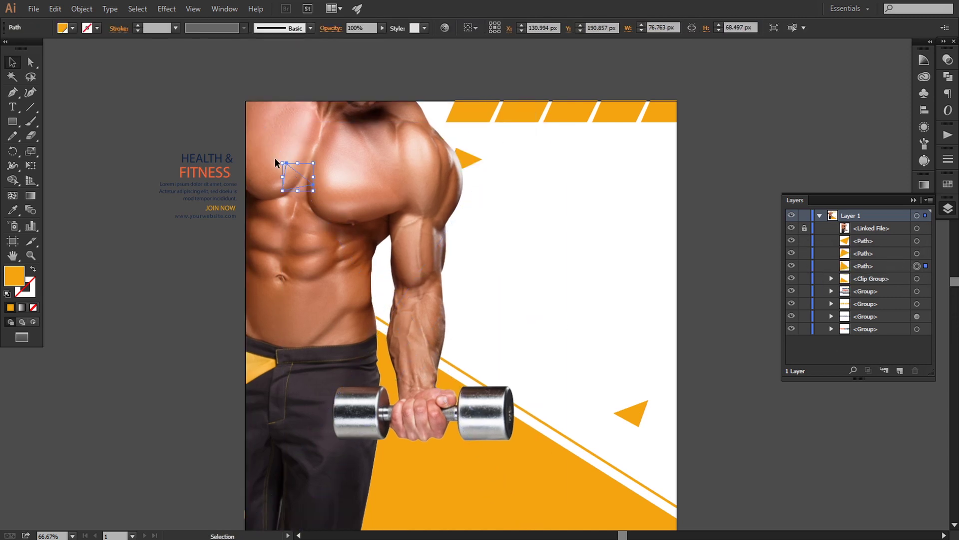
pyautogui.moveTo(296, 169); pyautogui.dragTo(482, 286)
pyautogui.moveTo(473, 332); pyautogui.dragTo(474, 331)
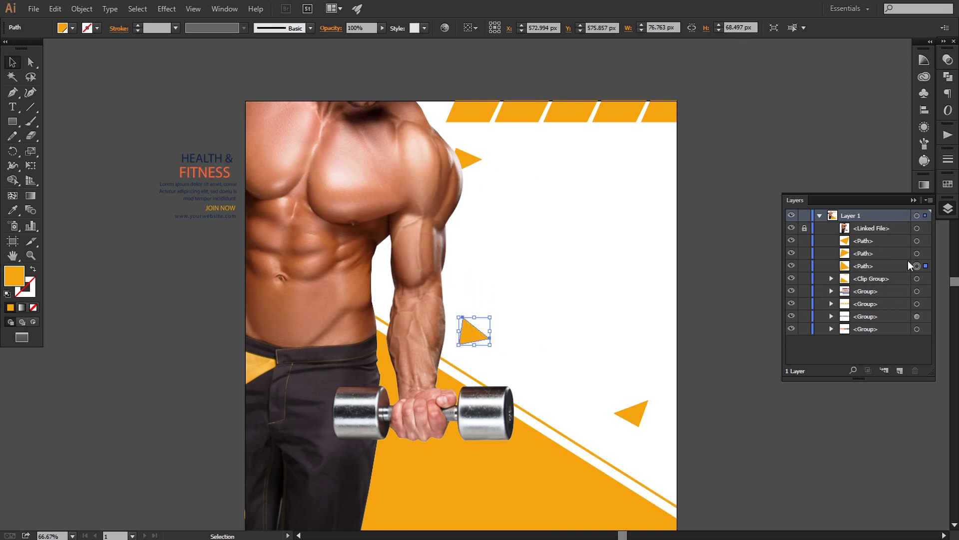
pyautogui.click(917, 304)
# Move the YOURLOGO group to the artboard's top right
pyautogui.click(917, 317)
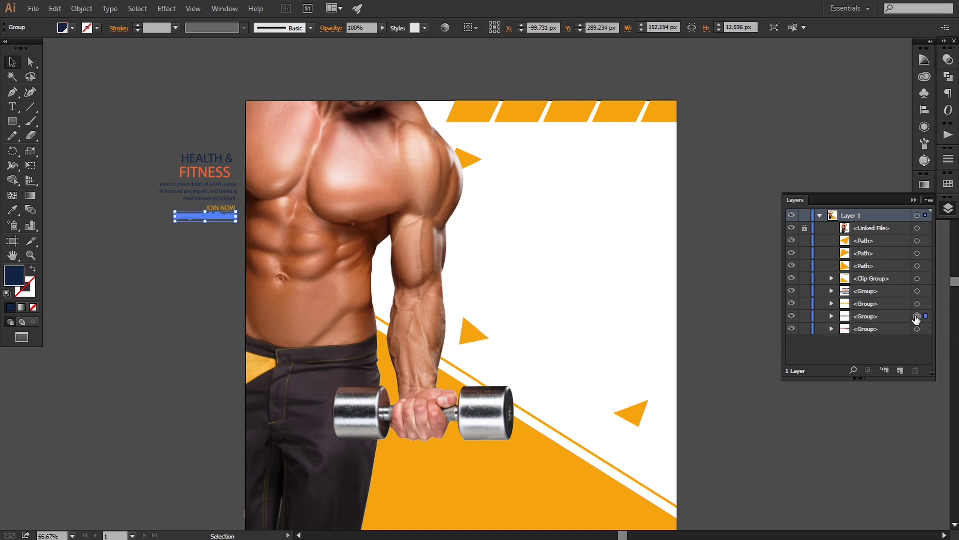
pyautogui.moveTo(381, 140); pyautogui.dragTo(544, 161)
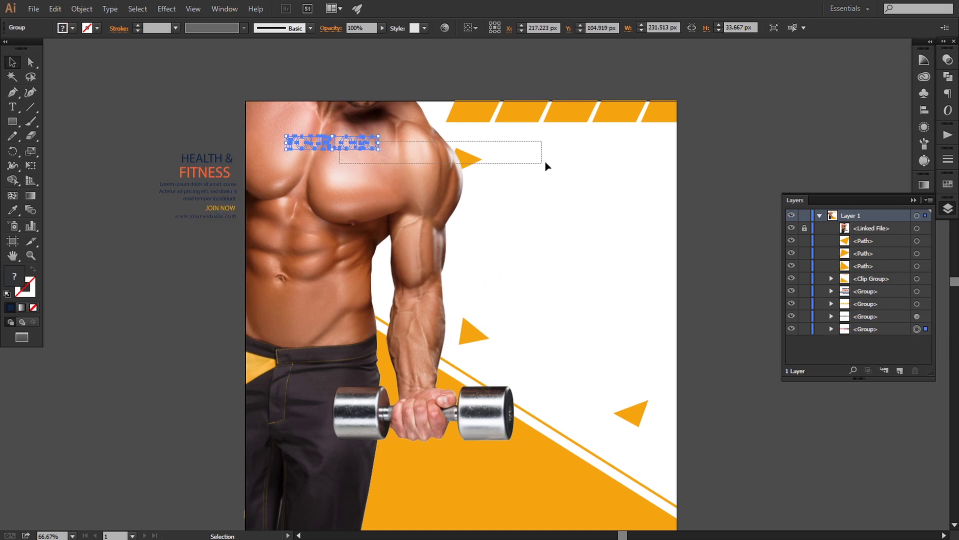
pyautogui.click(379, 172)
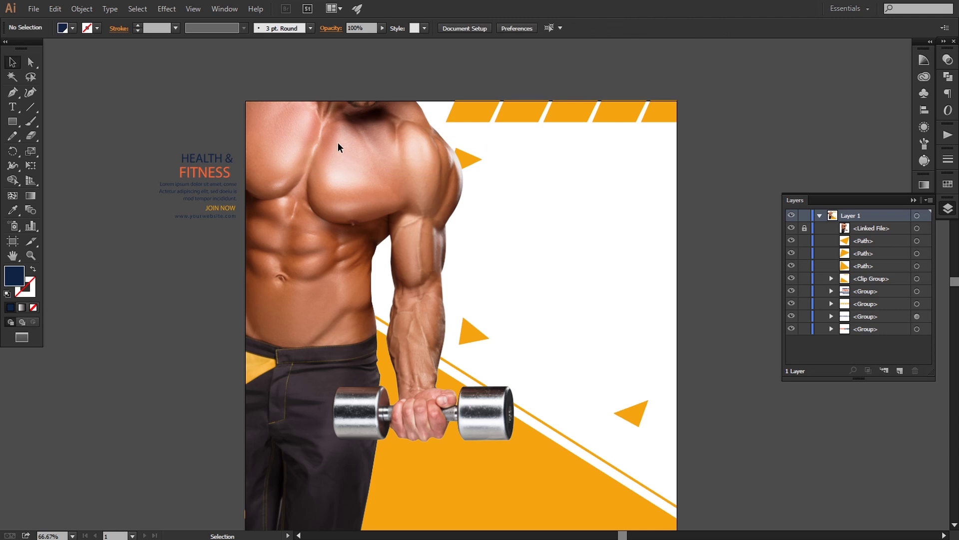
pyautogui.click(916, 329)
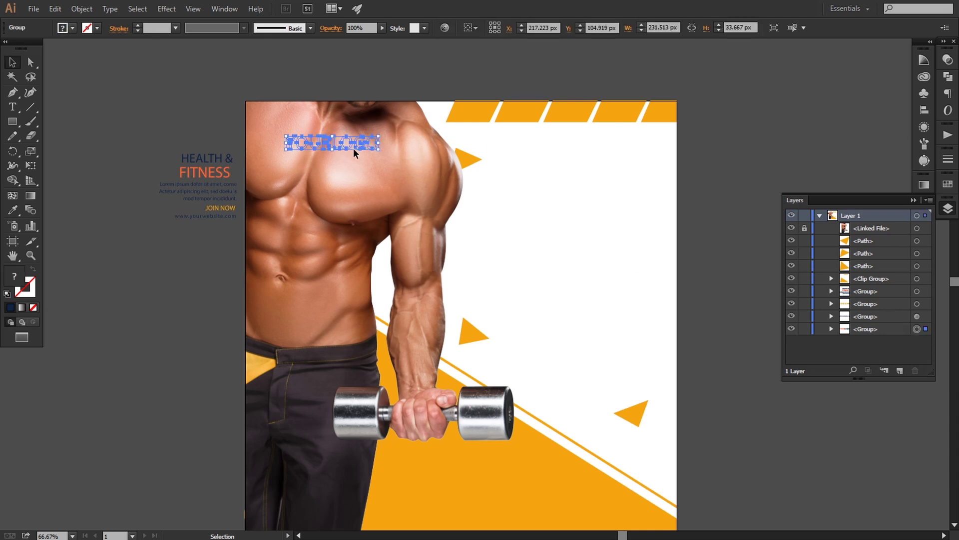
pyautogui.moveTo(358, 146); pyautogui.dragTo(644, 146)
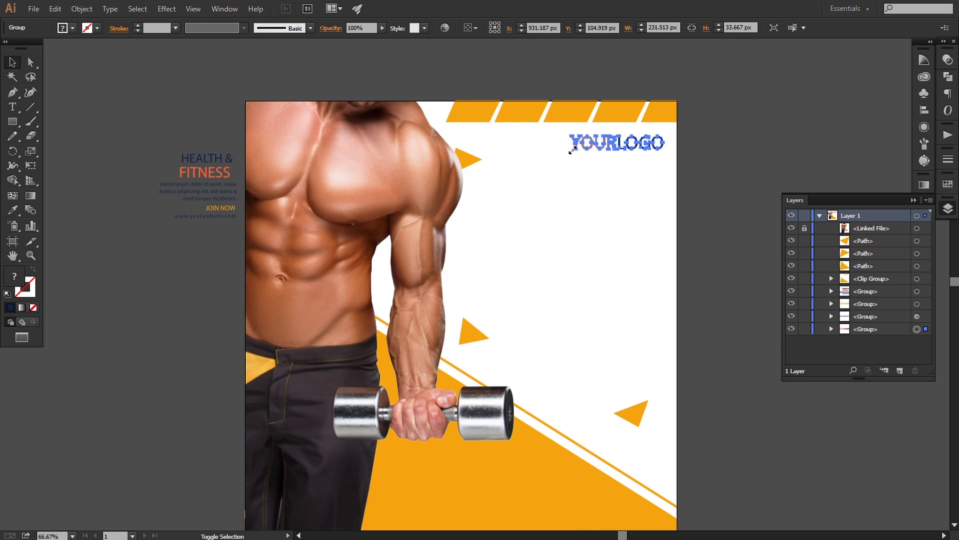
pyautogui.click(760, 162)
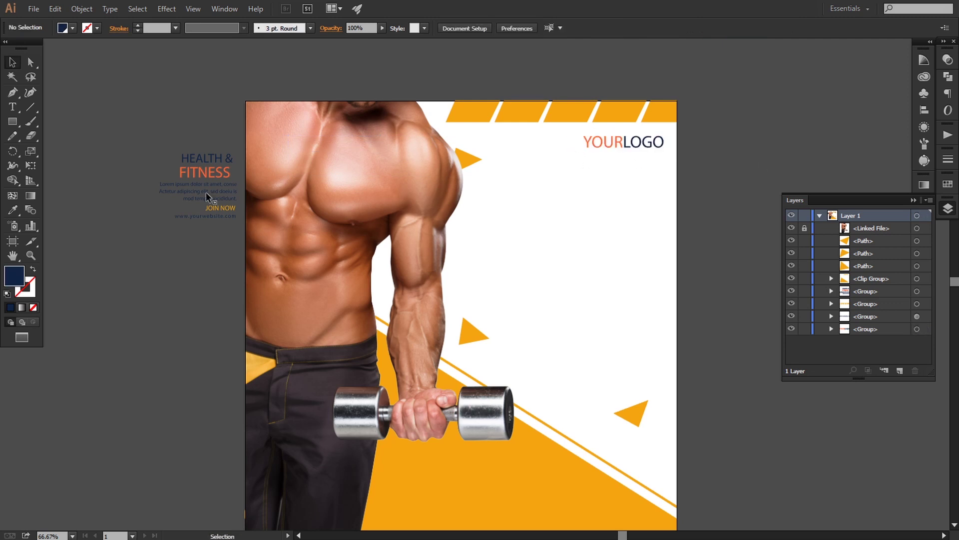
# Place the HEALTH & FITNESS headline and body text below the logo and enlarge them
pyautogui.moveTo(195, 172); pyautogui.dragTo(623, 186)
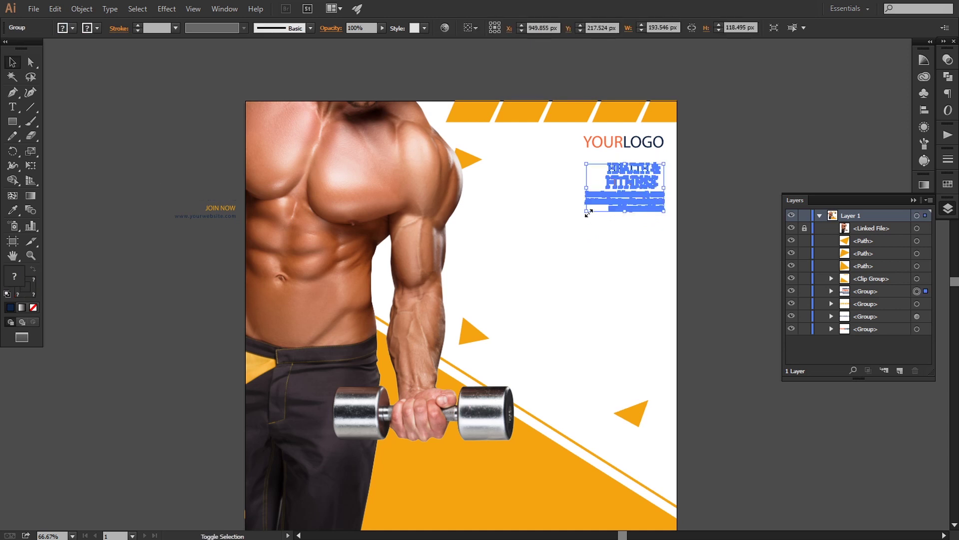
pyautogui.moveTo(589, 214); pyautogui.dragTo(460, 332)
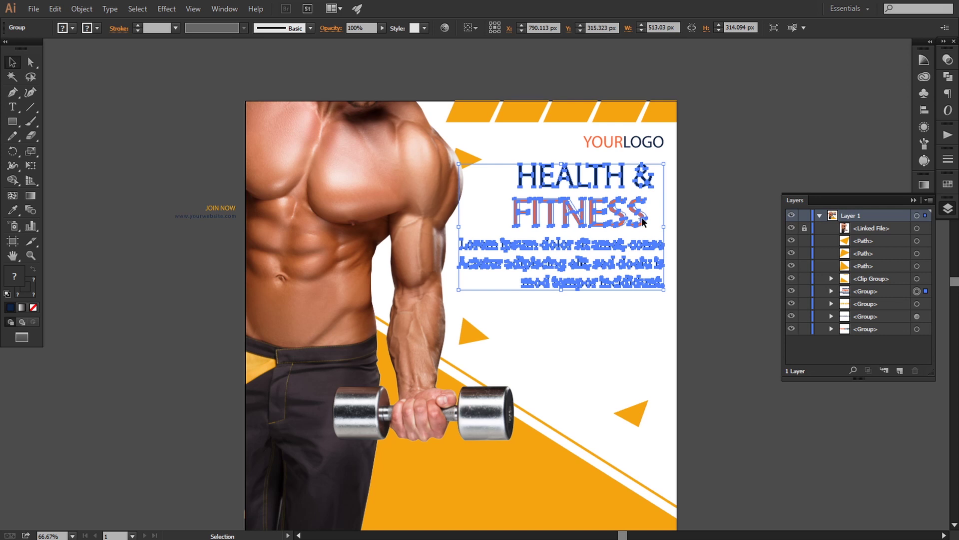
pyautogui.click(706, 220)
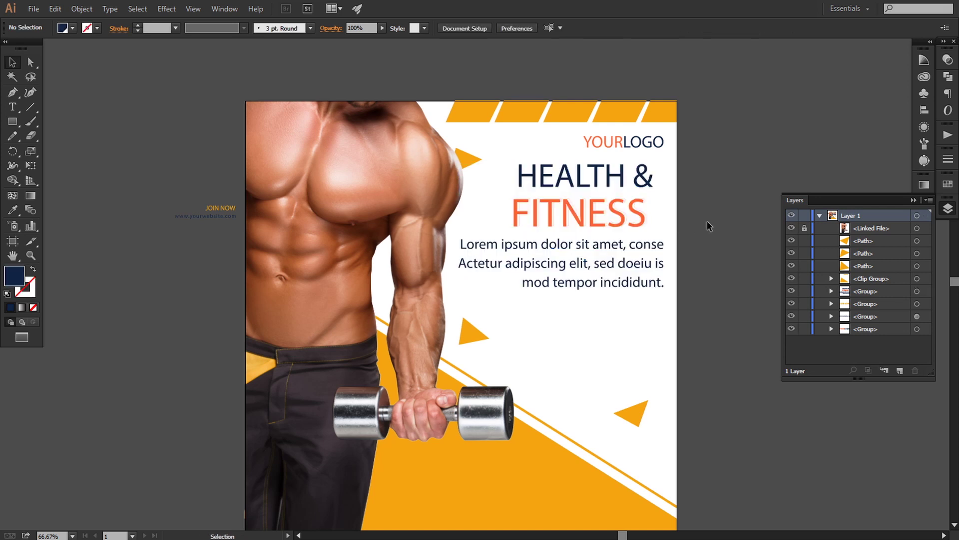
pyautogui.click(642, 220)
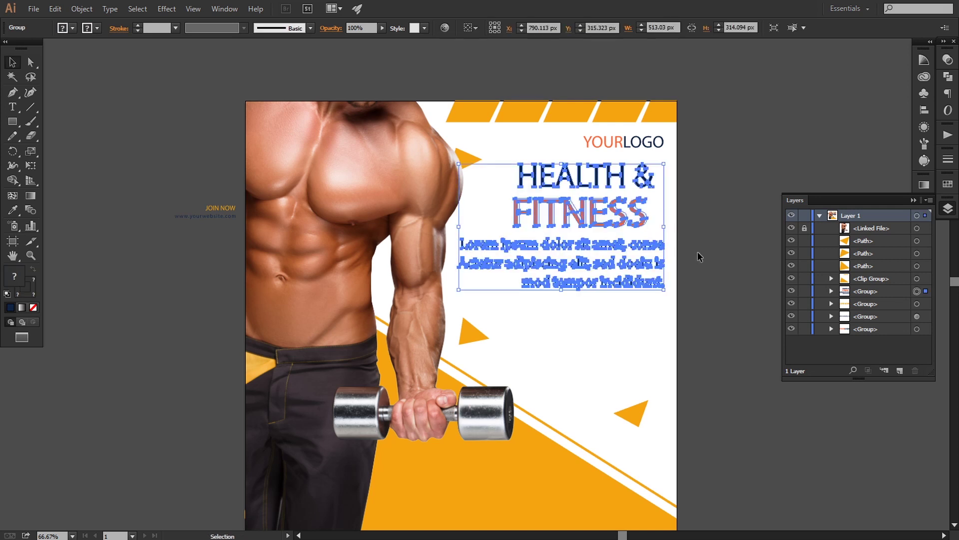
pyautogui.click(702, 259)
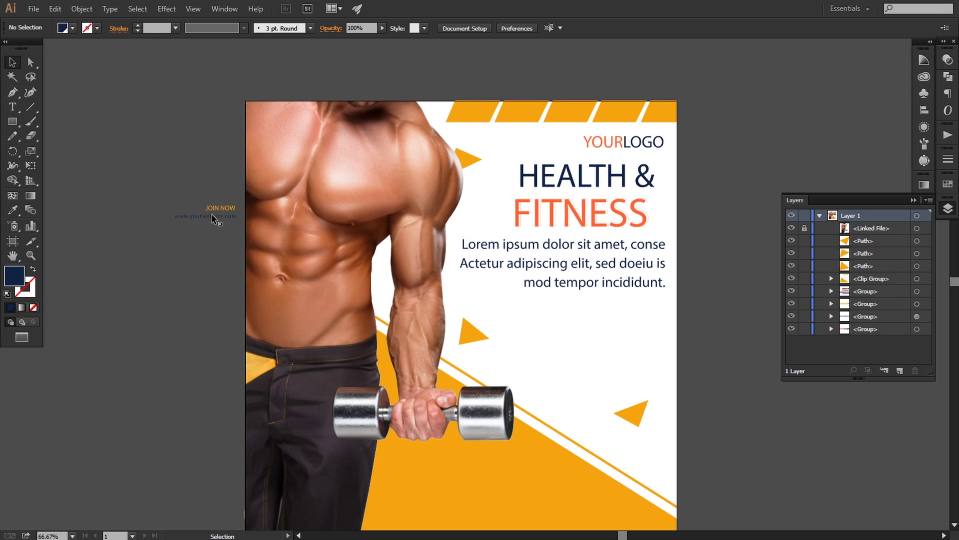
pyautogui.click(12, 122)
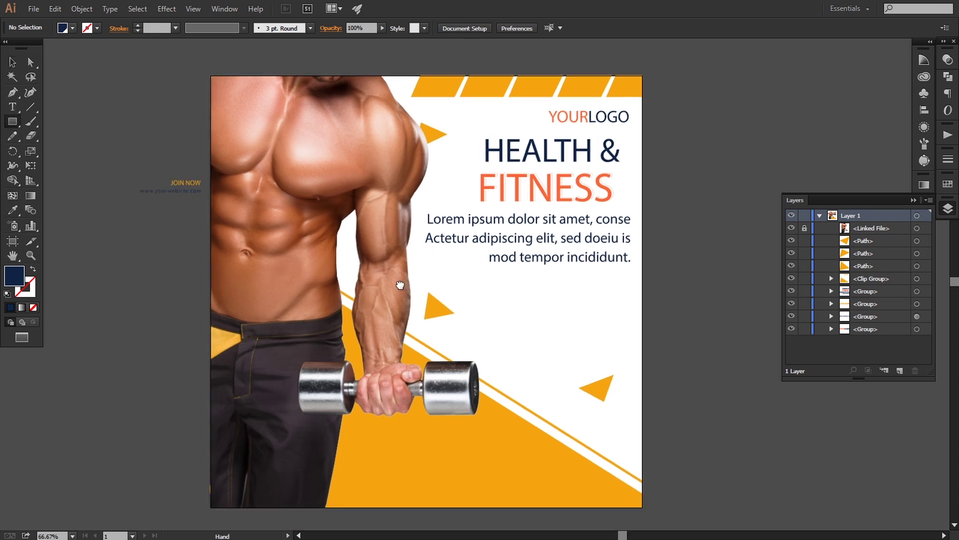
# Draw a navy button rectangle below the body text
pyautogui.moveTo(494, 289); pyautogui.dragTo(622, 322)
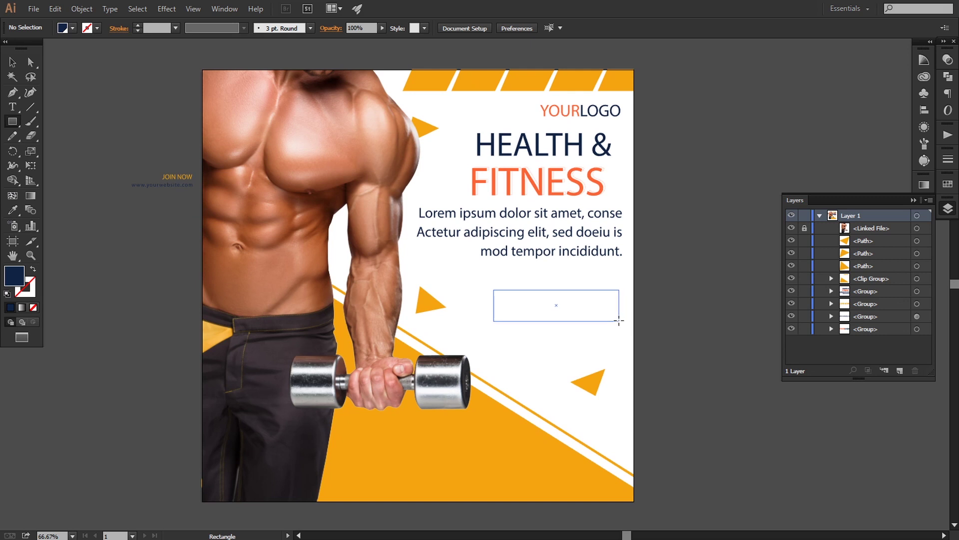
pyautogui.moveTo(622, 321); pyautogui.dragTo(619, 321)
pyautogui.click(13, 62)
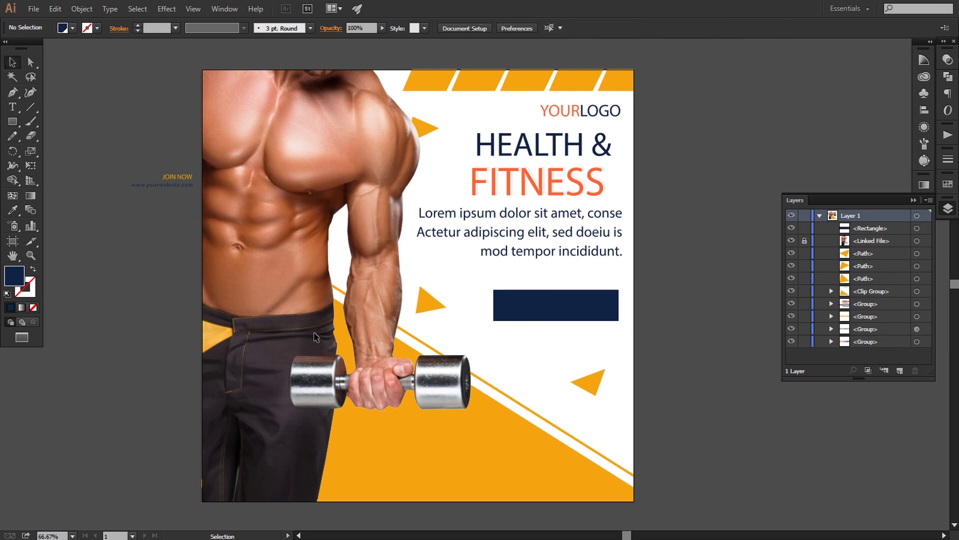
pyautogui.moveTo(546, 314); pyautogui.dragTo(544, 300)
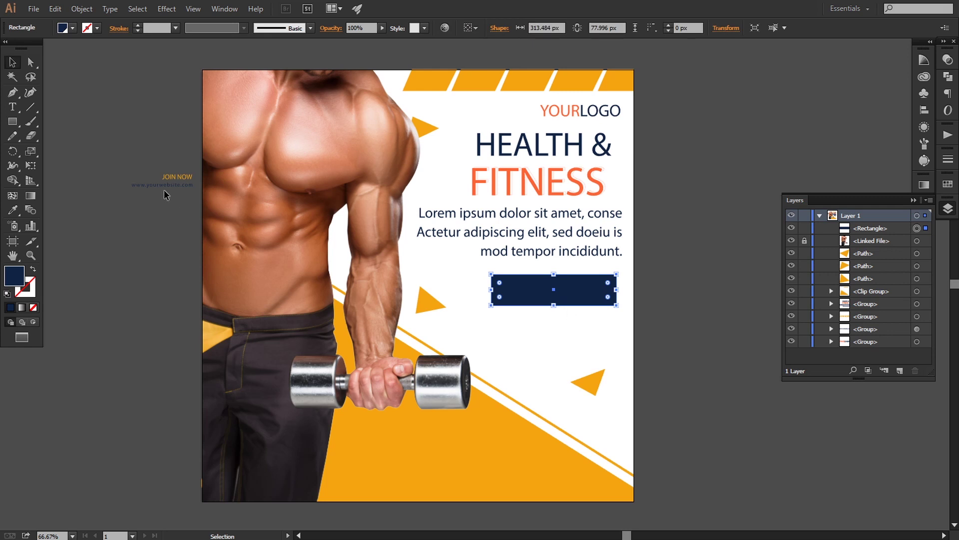
# Place the JOIN NOW text in front of the rectangle and enlarge it to fit
pyautogui.moveTo(172, 176); pyautogui.dragTo(553, 294)
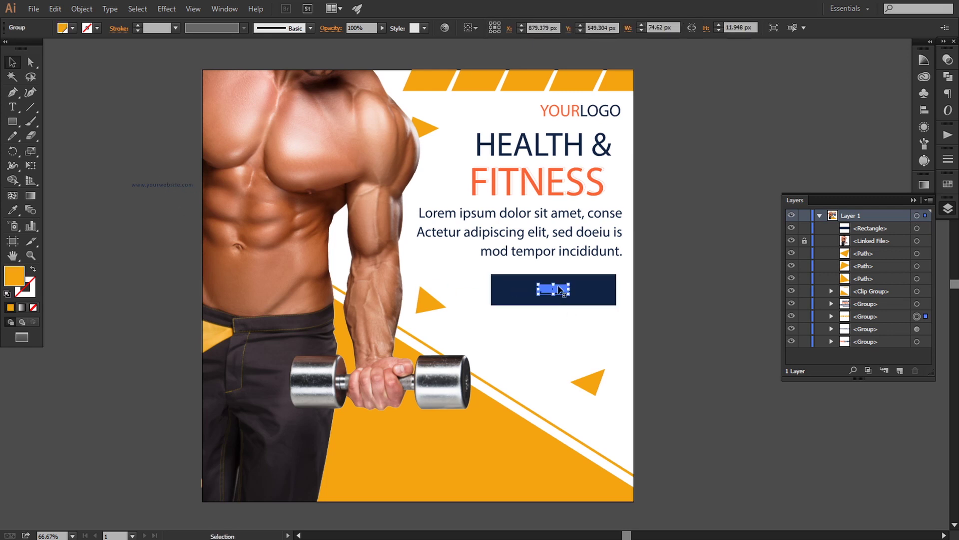
pyautogui.rightClick(558, 287)
pyautogui.click(720, 386)
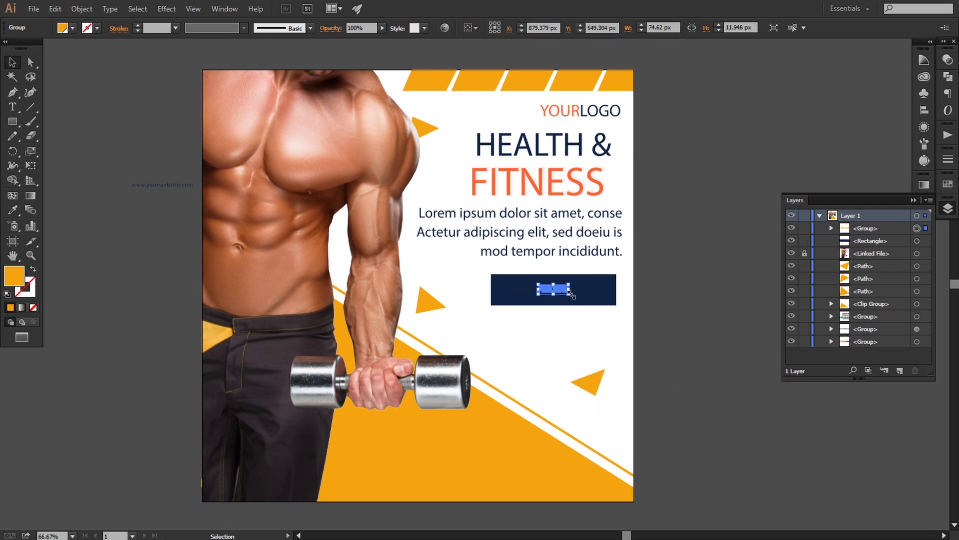
pyautogui.moveTo(569, 294)
pyautogui.mouseDown()
pyautogui.moveTo(603, 306)
pyautogui.moveTo(592, 299)
pyautogui.moveTo(619, 291)
pyautogui.mouseUp()
pyautogui.click(675, 321)
# Trim the button's left edge and horizontally centre JOIN NOW on it
pyautogui.click(611, 300)
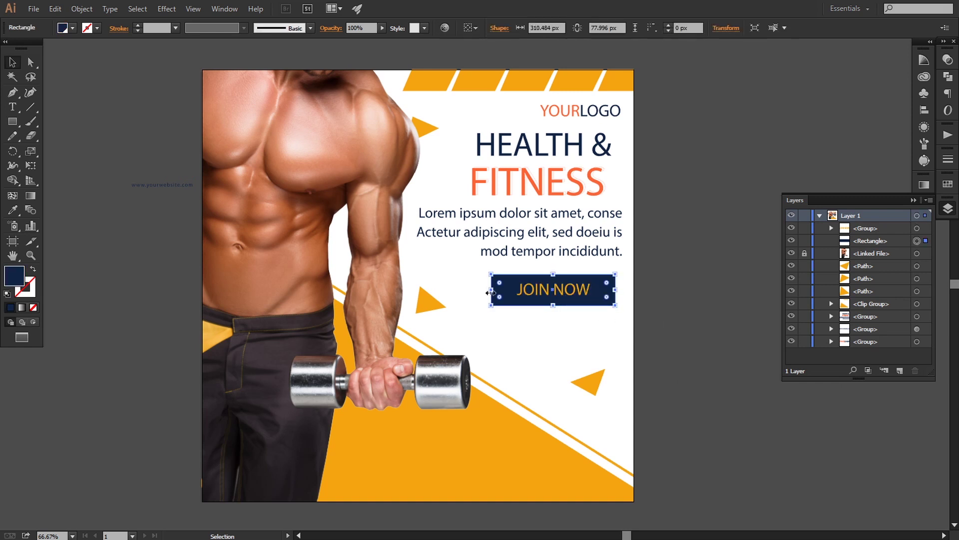
pyautogui.moveTo(489, 292); pyautogui.dragTo(493, 293)
pyautogui.keyDown('shift'); pyautogui.click(549, 297); pyautogui.keyUp('shift')
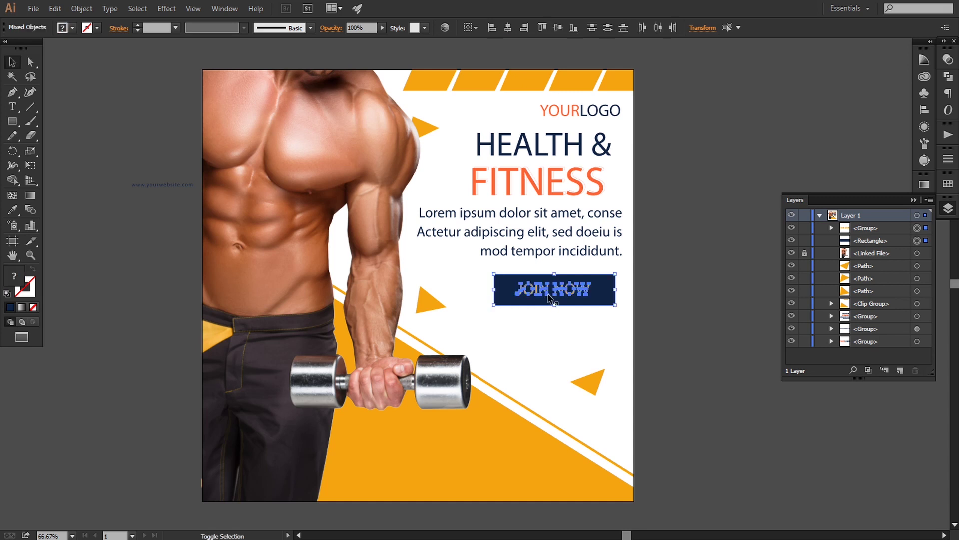
pyautogui.click(507, 28)
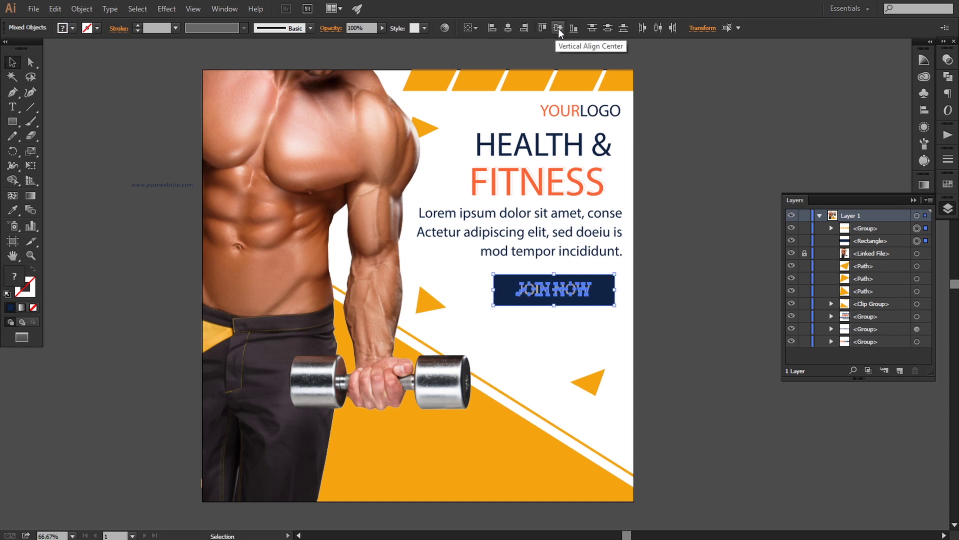
pyautogui.click(676, 321)
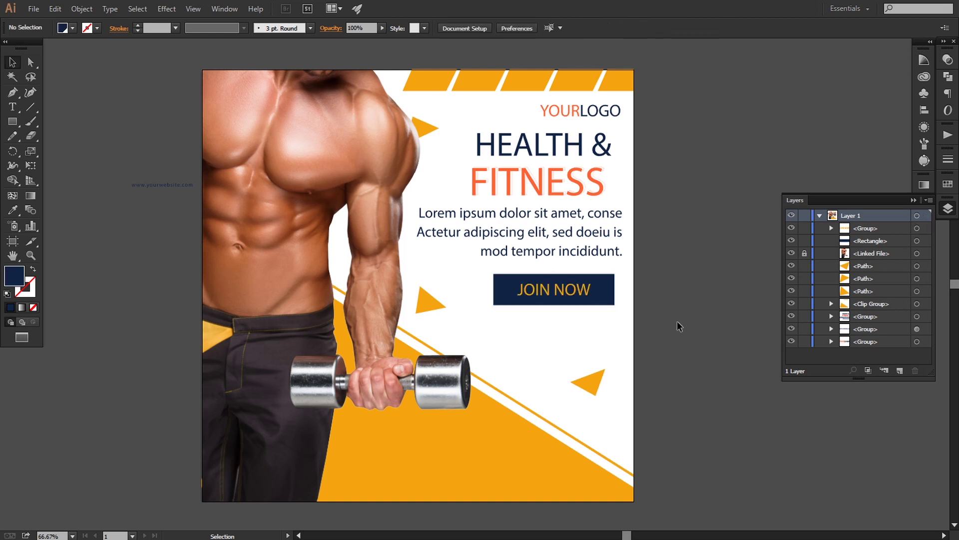
# Show rulers, add a vertical guide at the right margin and align YOURLOGO to it
pyautogui.click(592, 115)
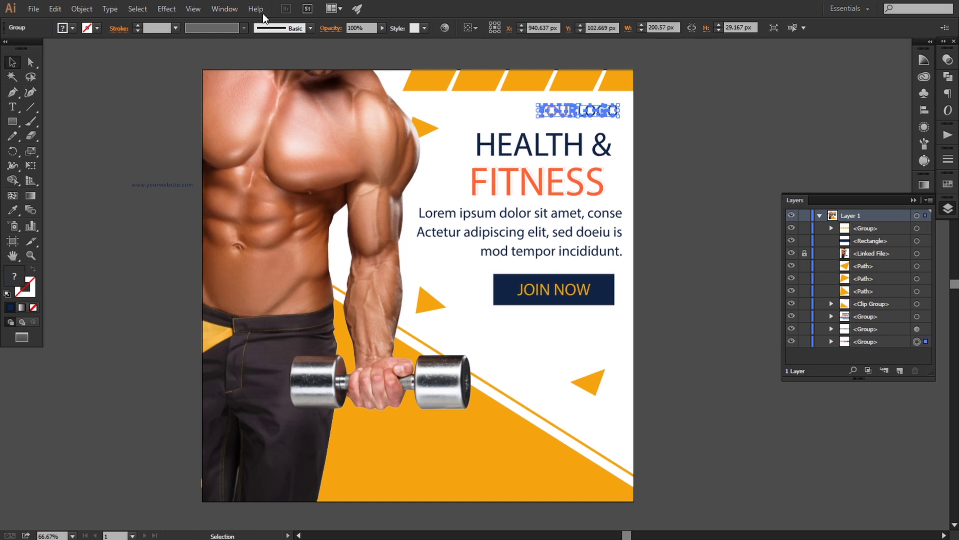
pyautogui.click(193, 9)
pyautogui.moveTo(211, 276)
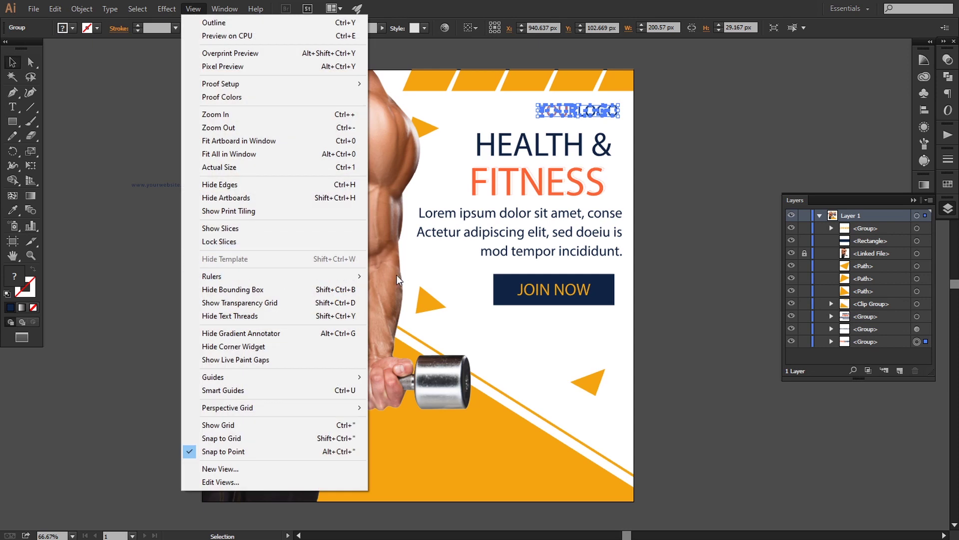
pyautogui.click(383, 276)
pyautogui.moveTo(10, 368)
pyautogui.mouseDown()
pyautogui.moveTo(673, 295)
pyautogui.moveTo(614, 293)
pyautogui.mouseUp()
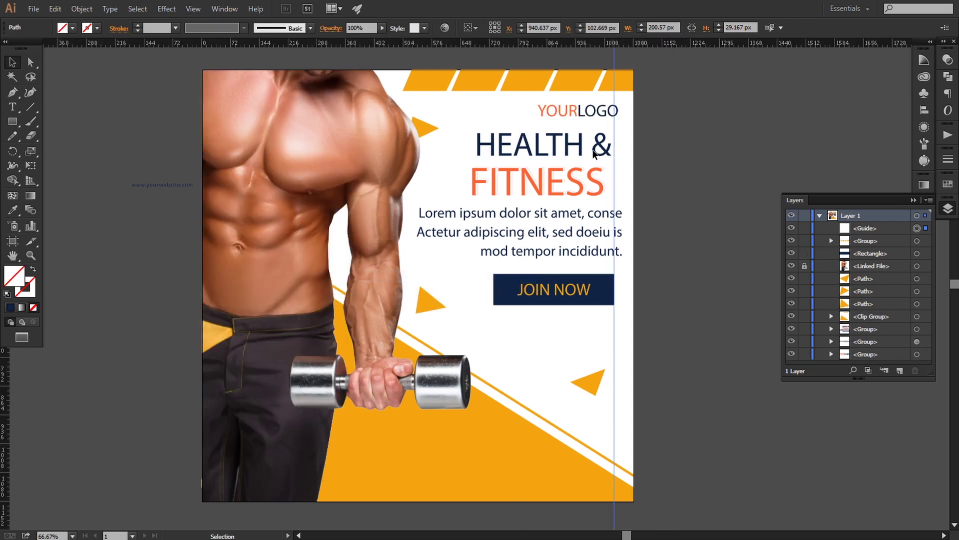
pyautogui.click(586, 115)
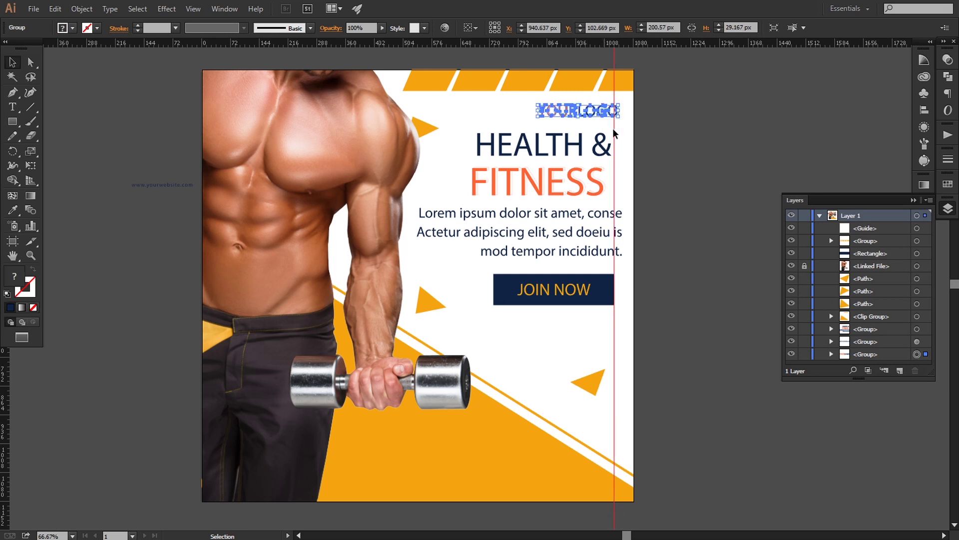
pyautogui.click(676, 159)
# Ungroup the headline and body text and align the Lorem ipsum paragraph to the guide
pyautogui.click(604, 177)
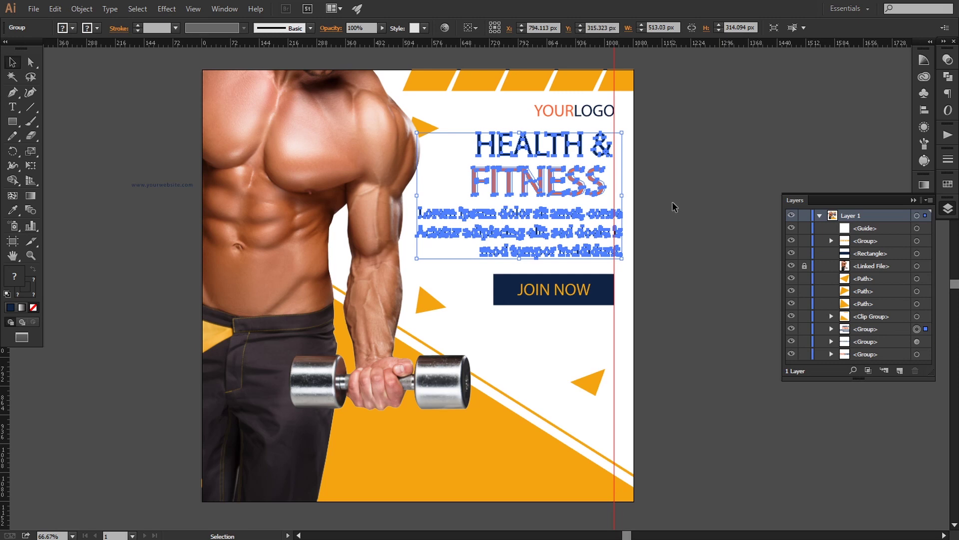
pyautogui.click(81, 9)
pyautogui.click(107, 69)
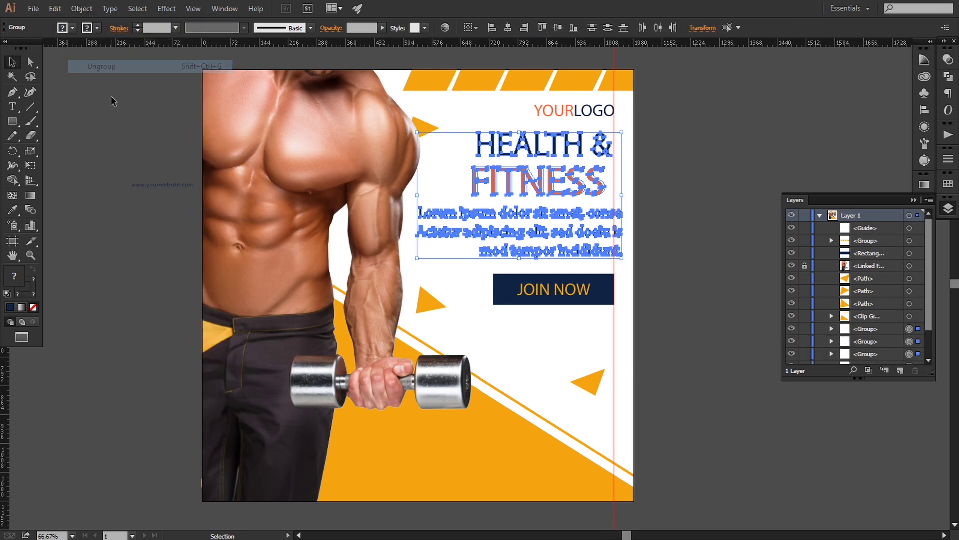
pyautogui.hotkey('ctrl', 'shift', 'a')
pyautogui.click(498, 214)
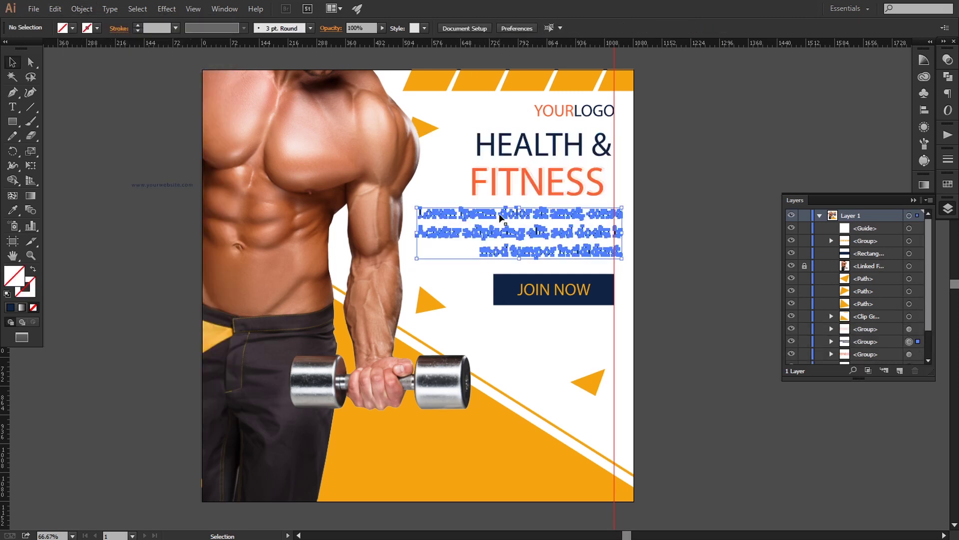
pyautogui.click(674, 249)
# Nudge FITNESS and HEALTH & flush to the right guide
pyautogui.click(598, 189)
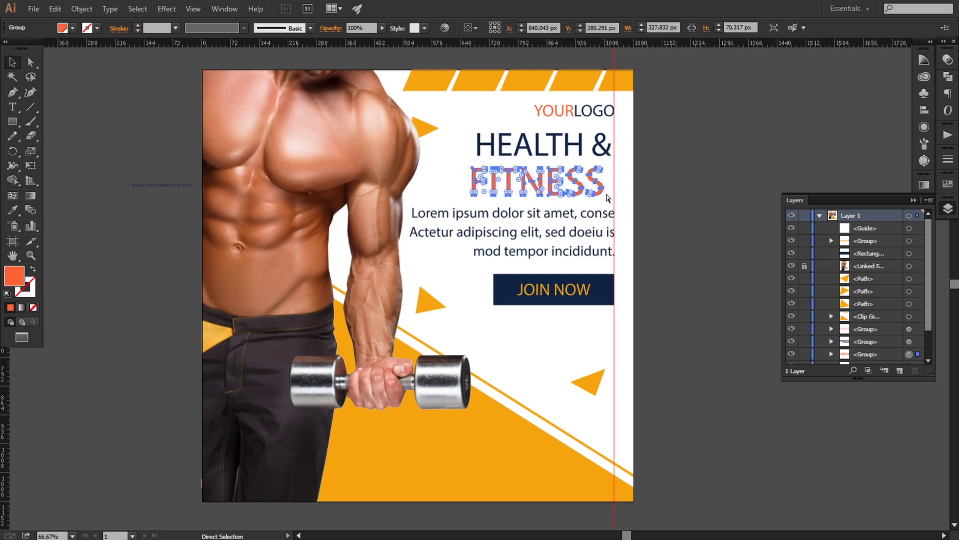
pyautogui.hotkey('ctrl', '=')
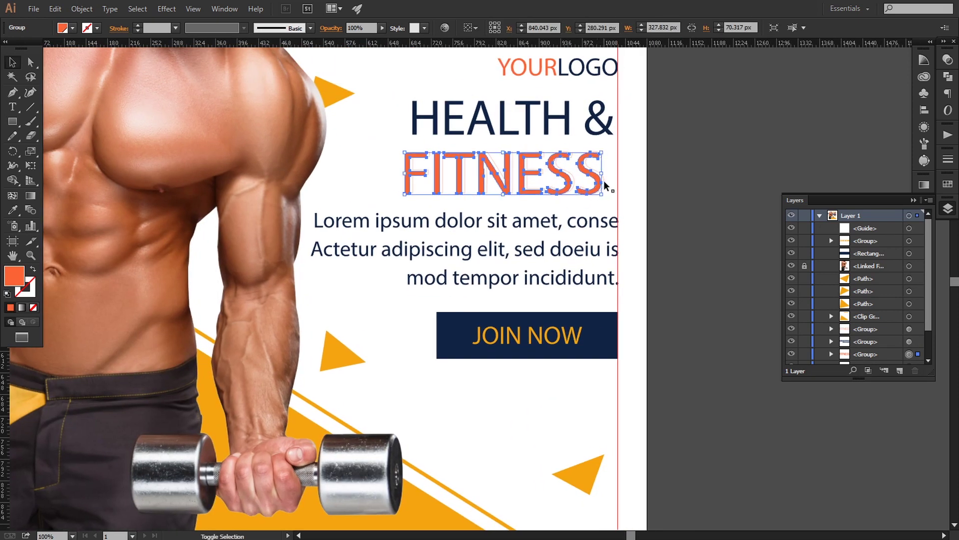
pyautogui.keyDown('shift'); pyautogui.click(603, 180); pyautogui.keyUp('shift')
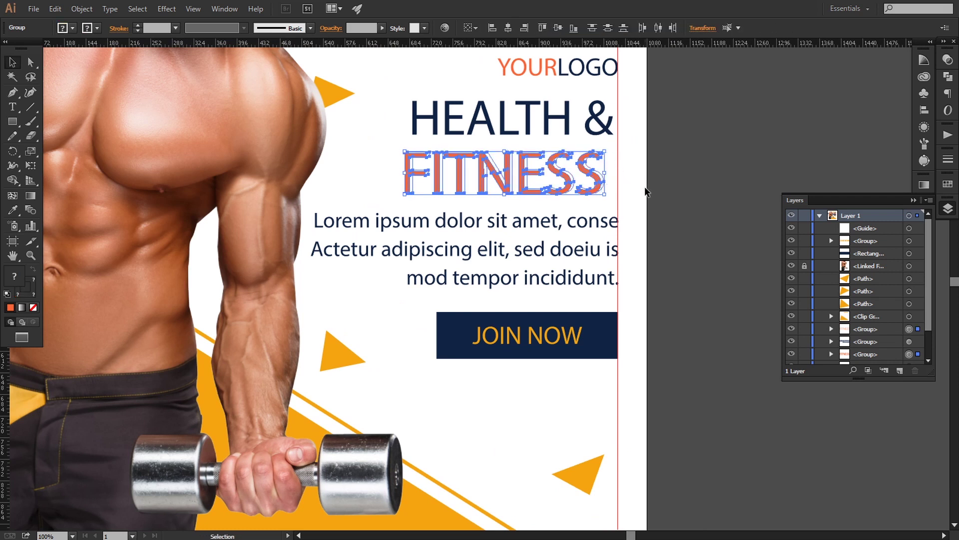
pyautogui.press('Right')
pyautogui.press('Right')
pyautogui.press('Right')
pyautogui.press('Right')
pyautogui.press('Right')
pyautogui.press('Right')
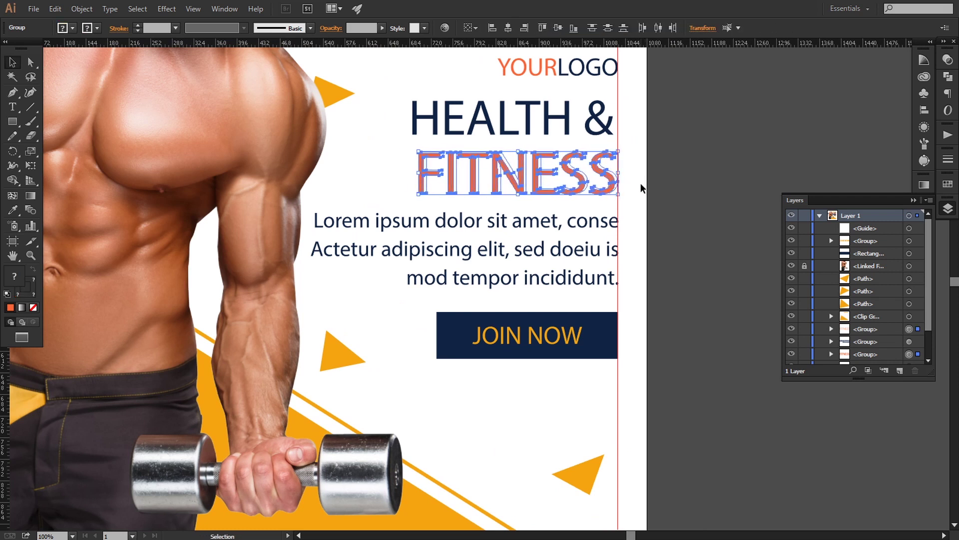
pyautogui.click(600, 120)
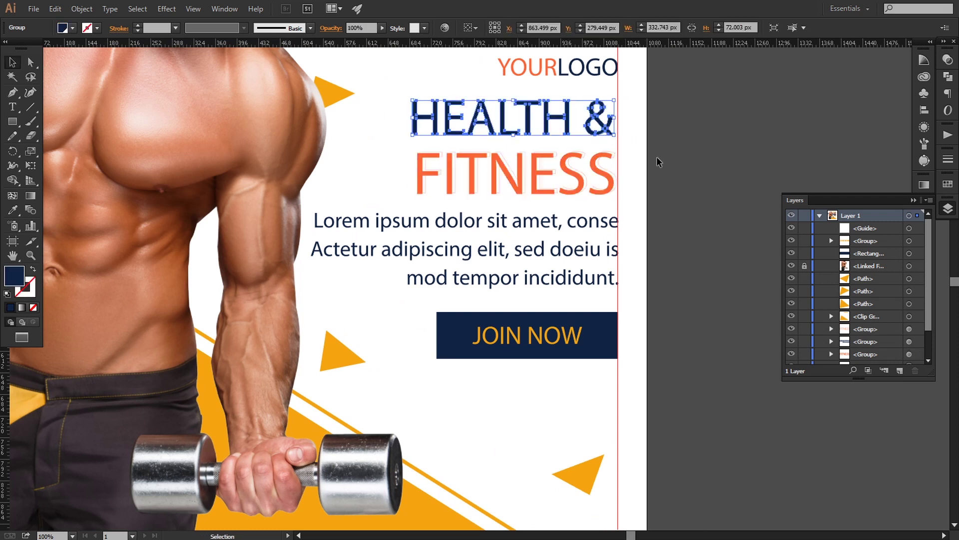
pyautogui.click(678, 182)
pyautogui.hotkey('ctrl', '-')
pyautogui.hotkey('ctrl', '-')
pyautogui.hotkey('ctrl', '+')
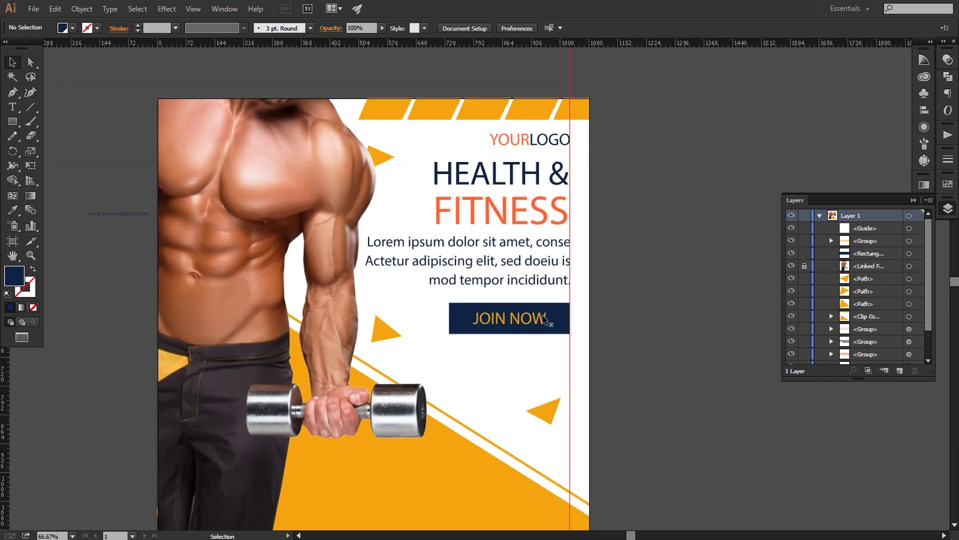
pyautogui.hscroll(-3, 210, 215)
pyautogui.scroll(-5, 212, 190)
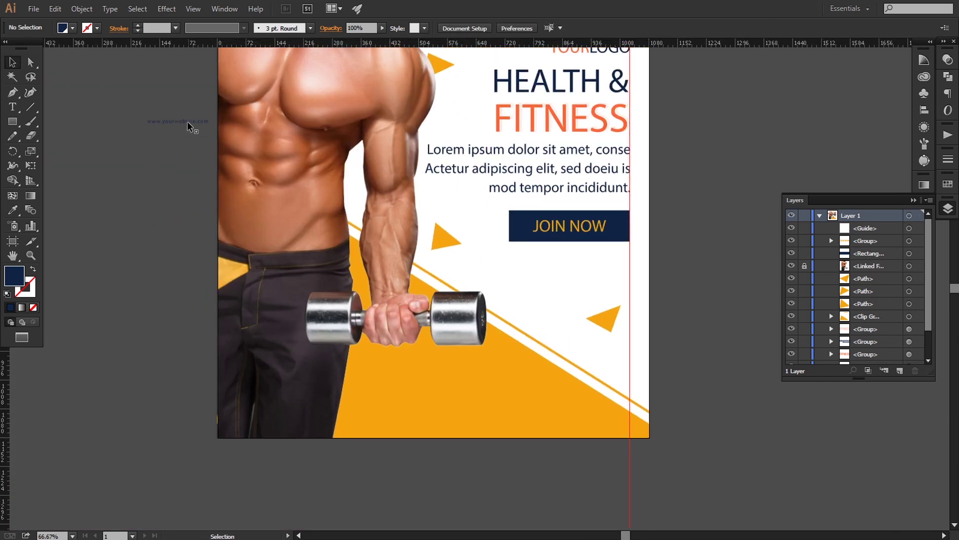
pyautogui.moveTo(187, 122)
pyautogui.mouseDown()
pyautogui.moveTo(583, 402)
pyautogui.moveTo(572, 399)
pyautogui.mouseUp()
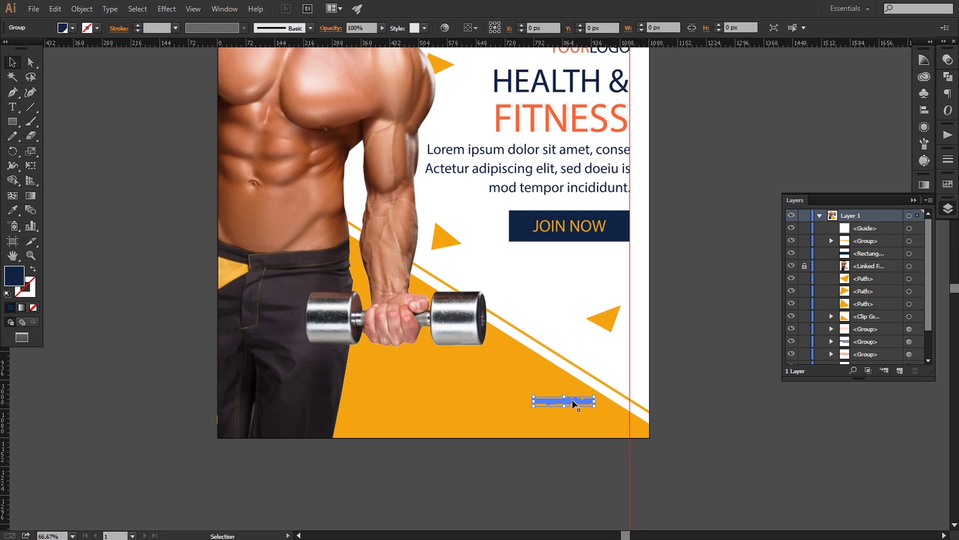
pyautogui.rightClick(572, 400)
pyautogui.click(734, 378)
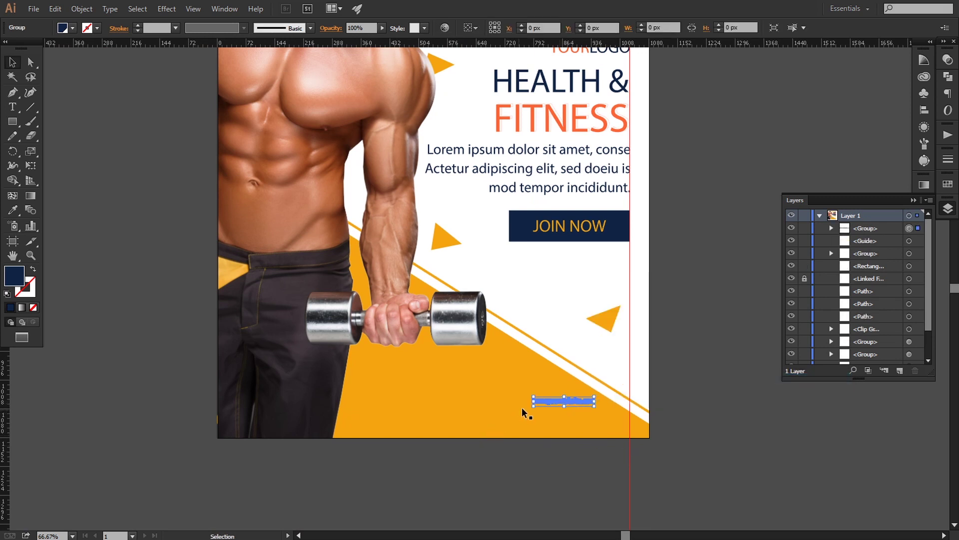
pyautogui.moveTo(533, 406); pyautogui.dragTo(403, 427)
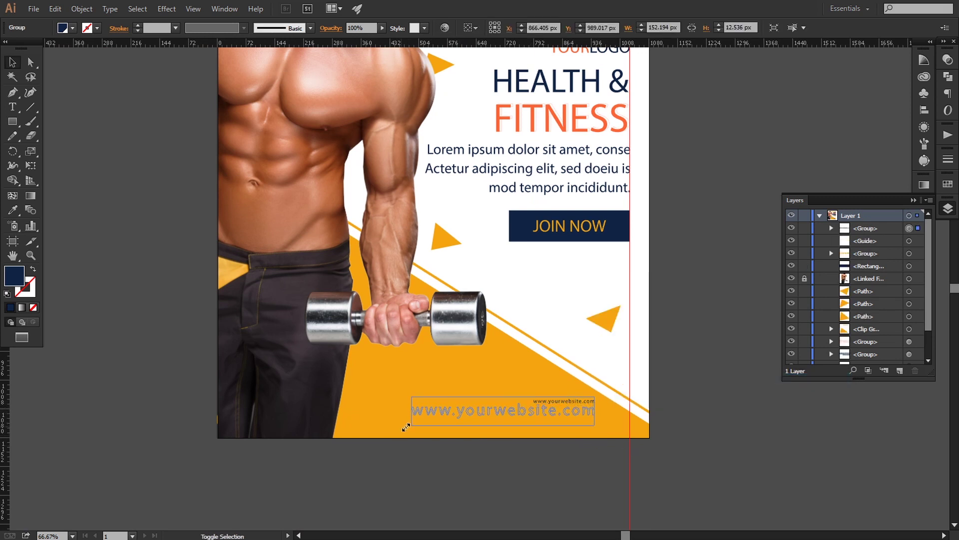
pyautogui.moveTo(406, 427); pyautogui.dragTo(459, 421)
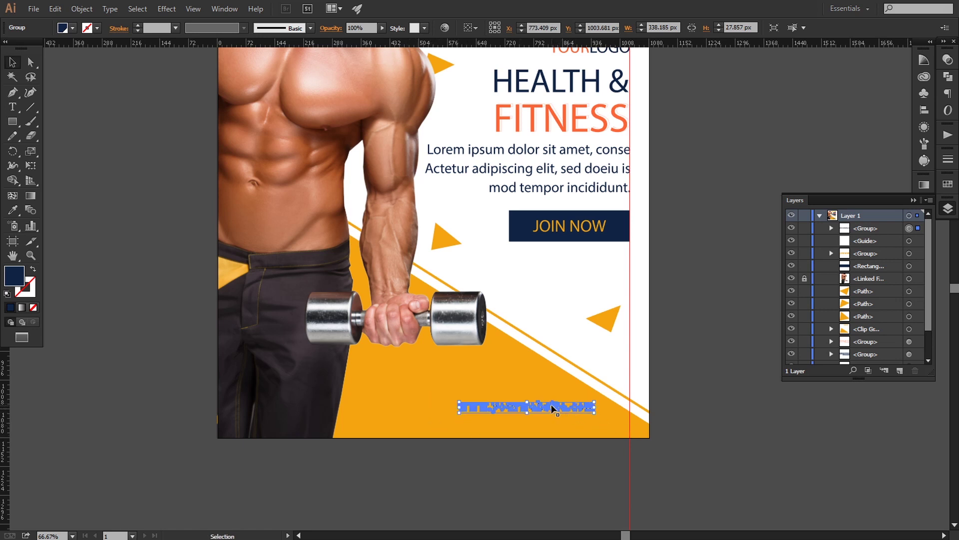
# Position the website text at the bottom right, flush against the guide
pyautogui.moveTo(553, 408); pyautogui.dragTo(588, 407)
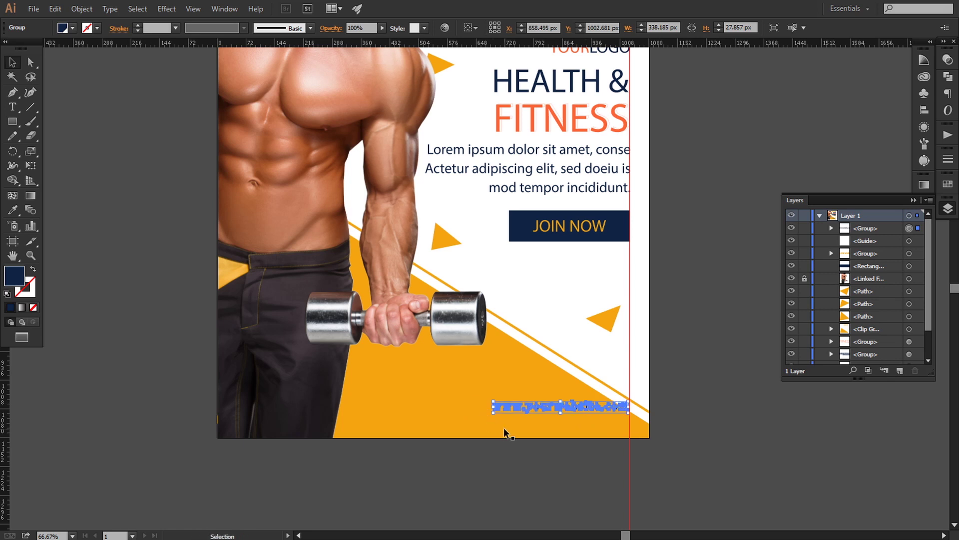
pyautogui.press('Up')
pyautogui.press('Up')
pyautogui.press('Up')
pyautogui.press('Up')
pyautogui.press('Up')
pyautogui.press('Up')
pyautogui.press('Up')
pyautogui.press('Up')
pyautogui.press('Up')
pyautogui.press('Up')
pyautogui.press('Up')
pyautogui.press('Up')
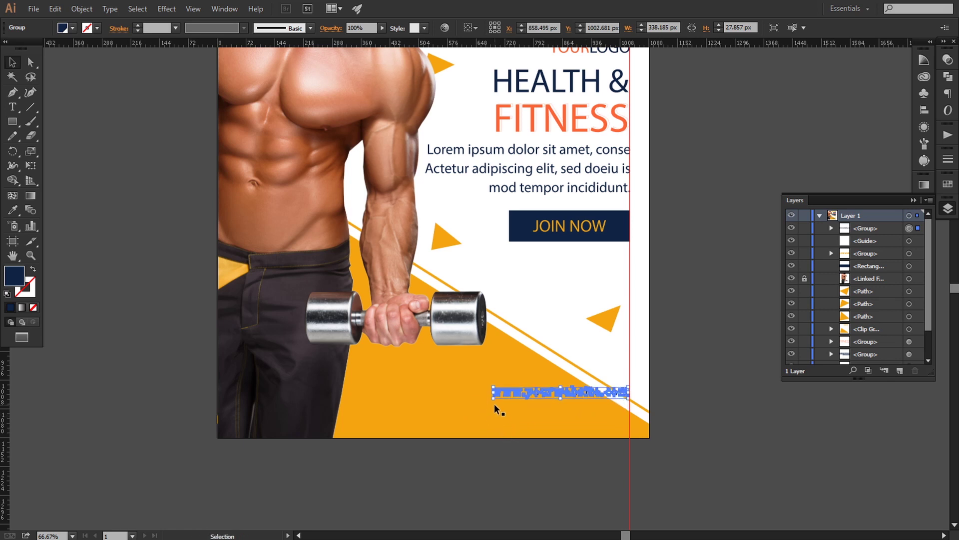
pyautogui.keyDown('shift'); pyautogui.click(491, 394); pyautogui.keyUp('shift')
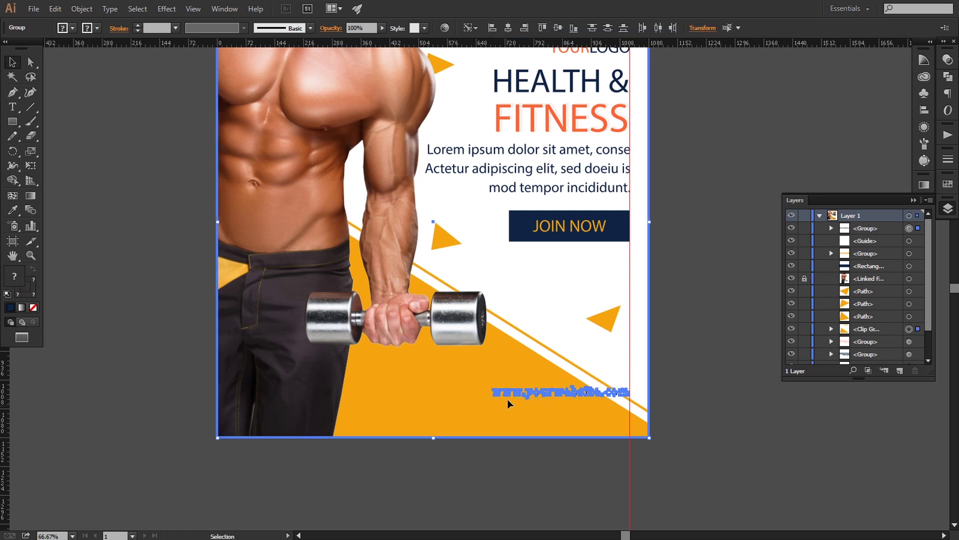
pyautogui.click(516, 457)
pyautogui.click(533, 391)
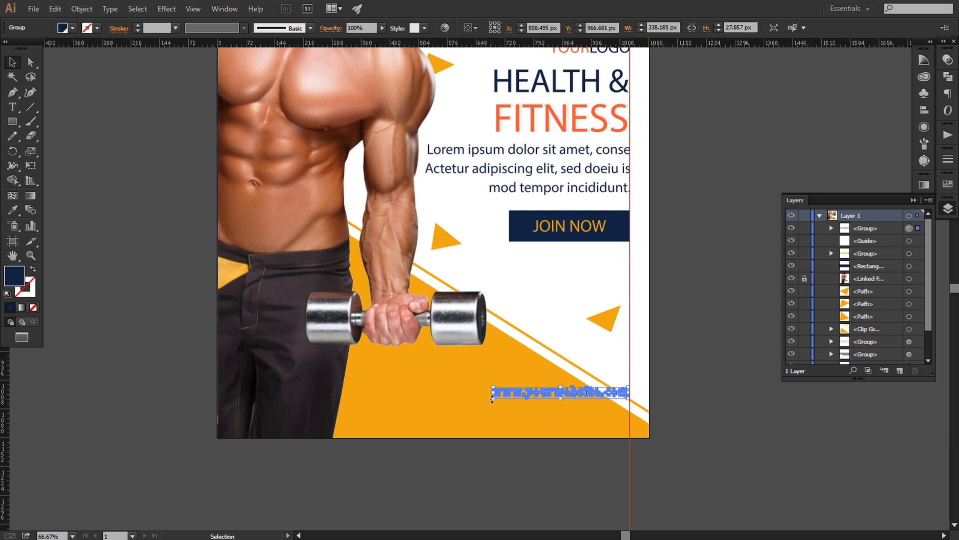
pyautogui.moveTo(491, 399); pyautogui.dragTo(474, 400)
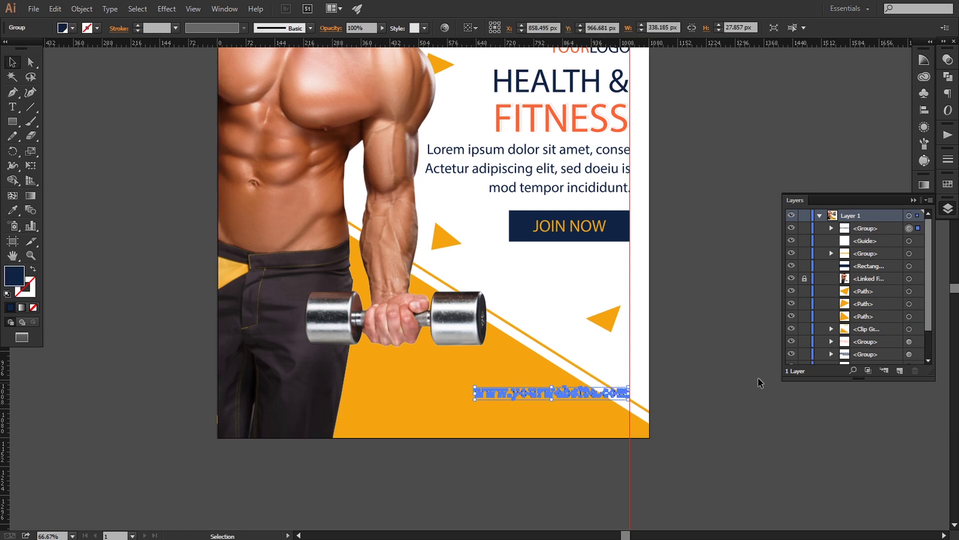
pyautogui.click(733, 413)
pyautogui.hotkey('ctrl', '-')
pyautogui.hotkey('ctrl', '-')
pyautogui.hotkey('ctrl', '+')
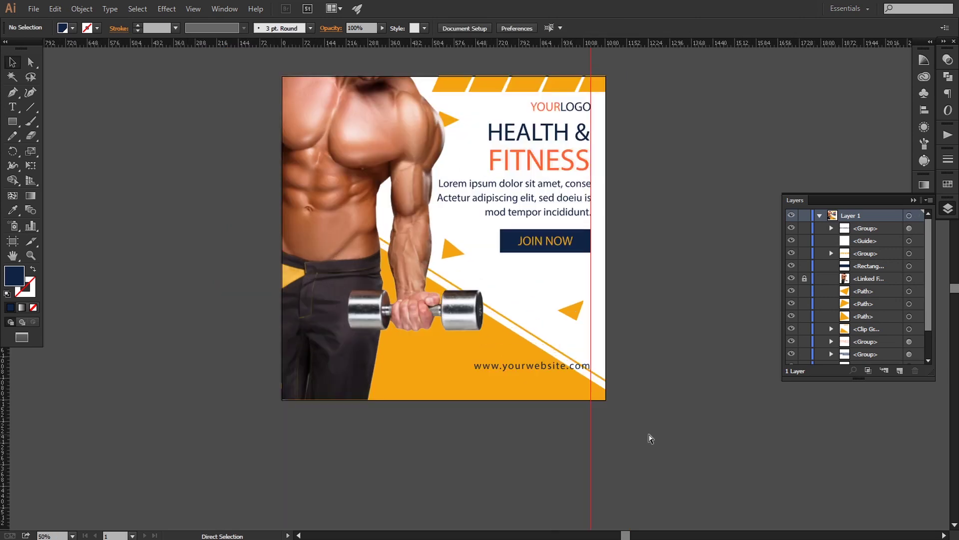
# Slightly reposition the orange triangle near the shoulder
pyautogui.moveTo(646, 312); pyautogui.dragTo(634, 378)
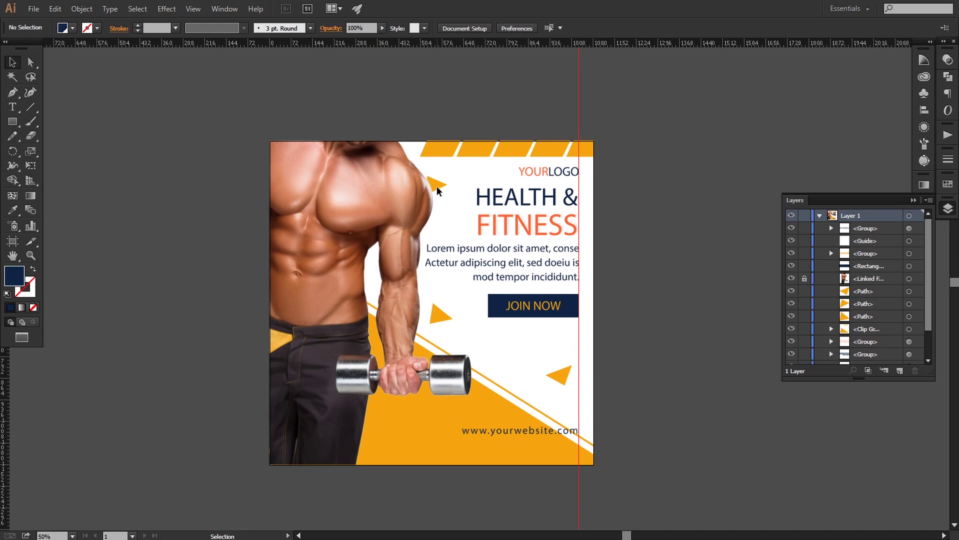
pyautogui.moveTo(436, 186); pyautogui.dragTo(440, 182)
pyautogui.click(657, 274)
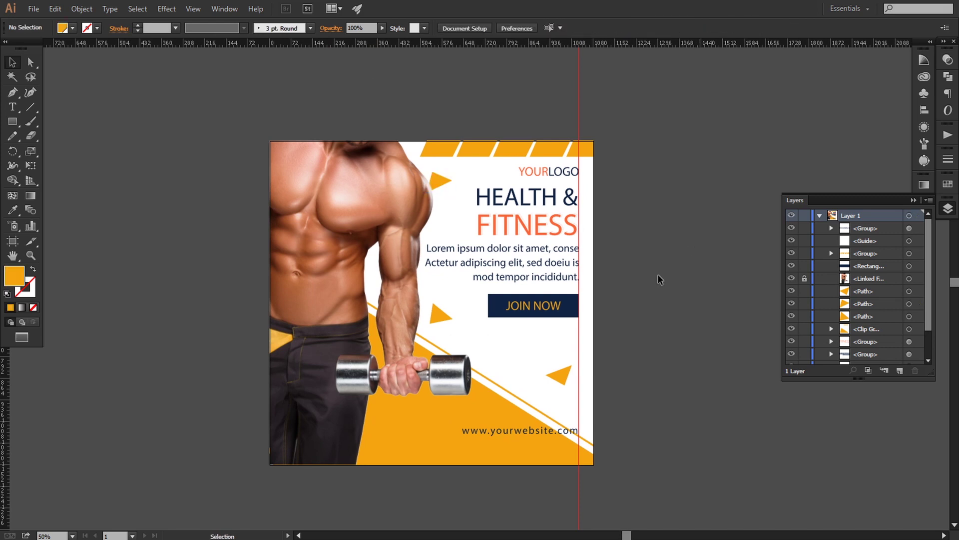
# Select the JOIN NOW button, body text, FITNESS, HEALTH & and YOURLOGO together
pyautogui.click(537, 314)
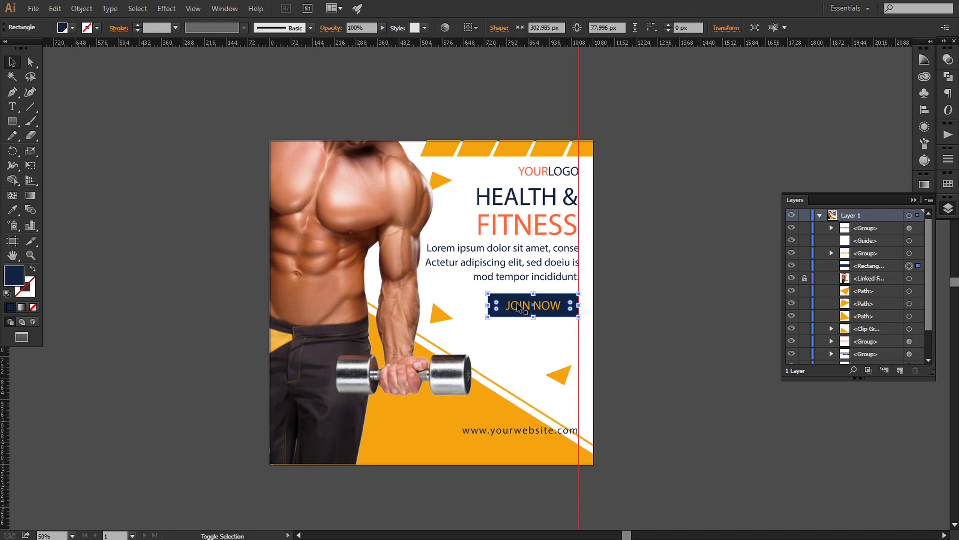
pyautogui.keyDown('shift'); pyautogui.click(508, 304); pyautogui.keyUp('shift')
pyautogui.keyDown('shift'); pyautogui.click(513, 278); pyautogui.keyUp('shift')
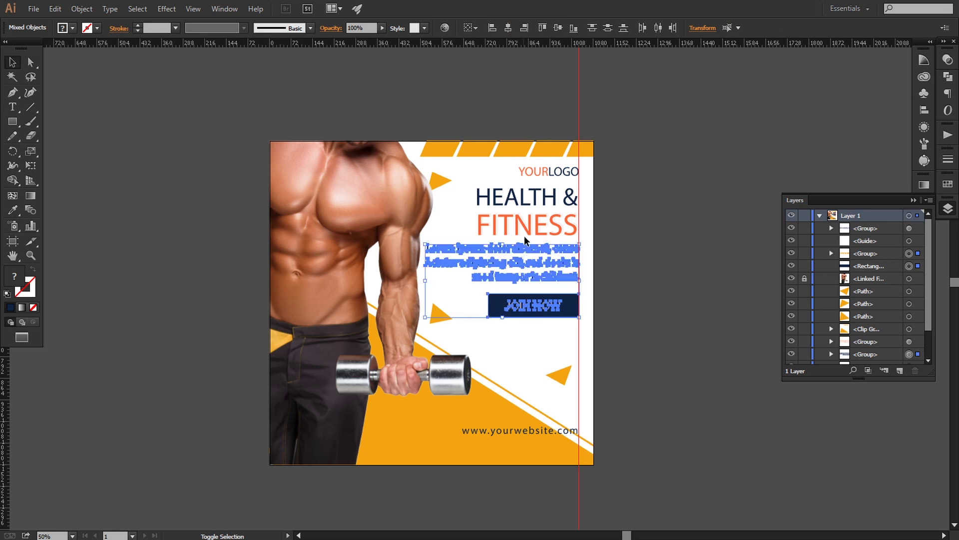
pyautogui.keyDown('shift'); pyautogui.click(567, 223); pyautogui.keyUp('shift')
pyautogui.hotkey('ctrl', '=')
pyautogui.hotkey('ctrl', '=')
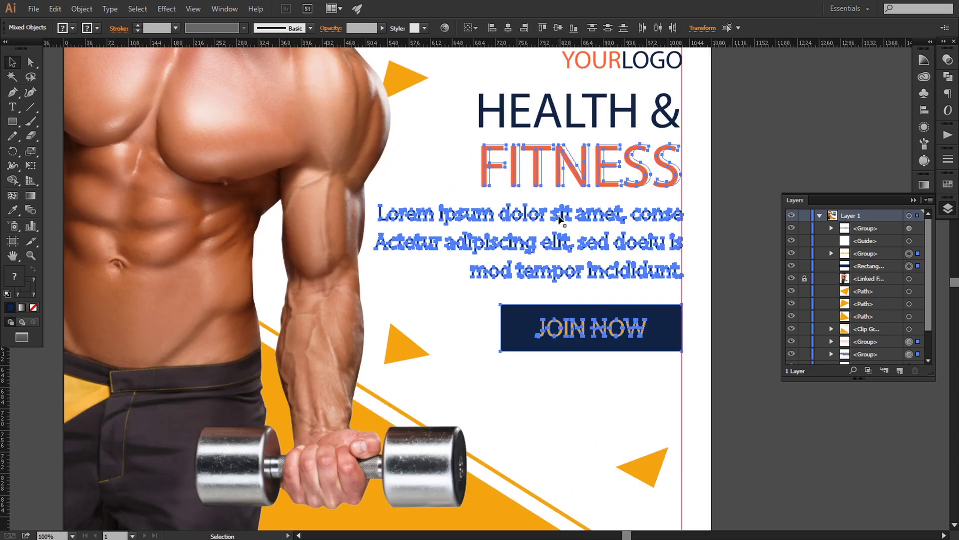
pyautogui.keyDown('shift'); pyautogui.click(591, 178); pyautogui.keyUp('shift')
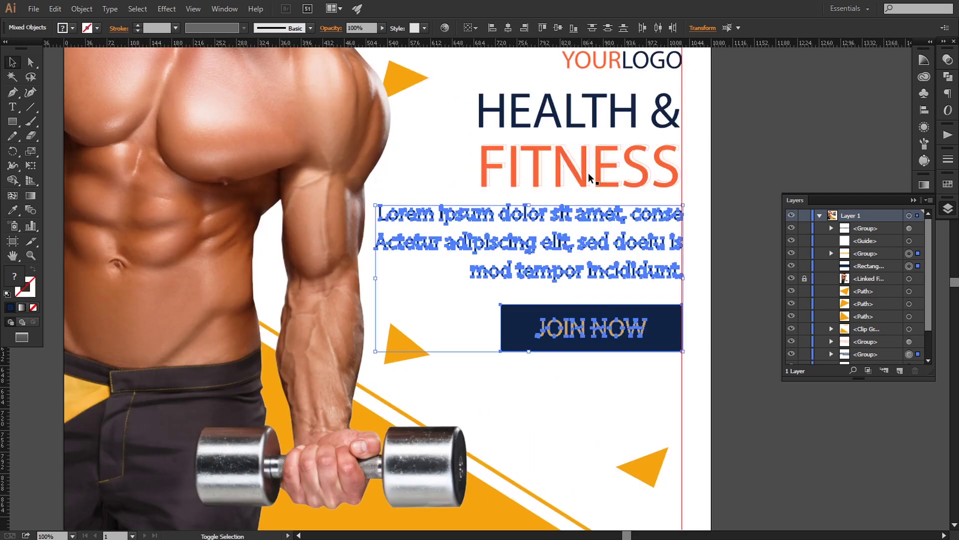
pyautogui.keyDown('shift'); pyautogui.click(593, 179); pyautogui.keyUp('shift')
pyautogui.keyDown('shift'); pyautogui.click(618, 114); pyautogui.keyUp('shift')
pyautogui.keyDown('shift'); pyautogui.click(606, 65); pyautogui.keyUp('shift')
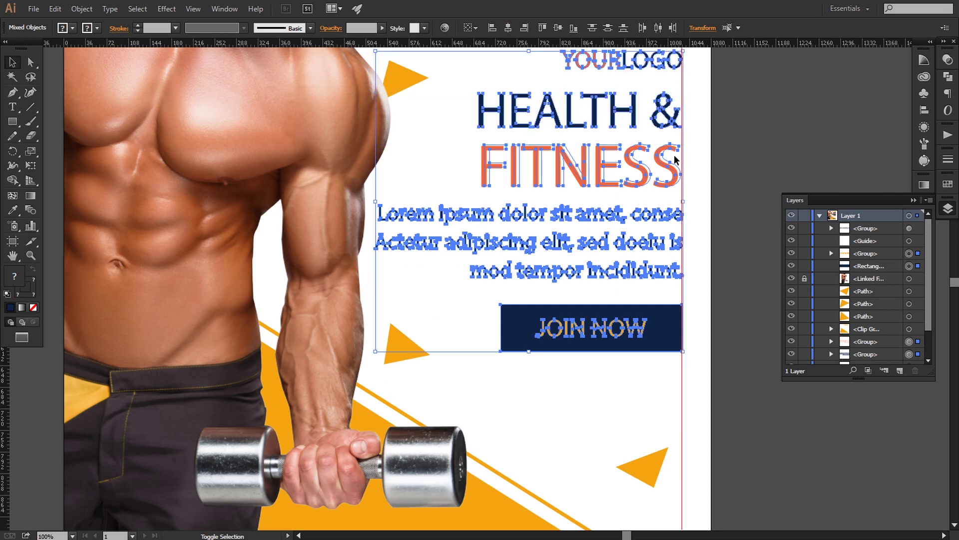
# Nudge the selected right-hand column down and back up to fine-tune its vertical position
pyautogui.press('Down')
pyautogui.press('Down')
pyautogui.press('Down')
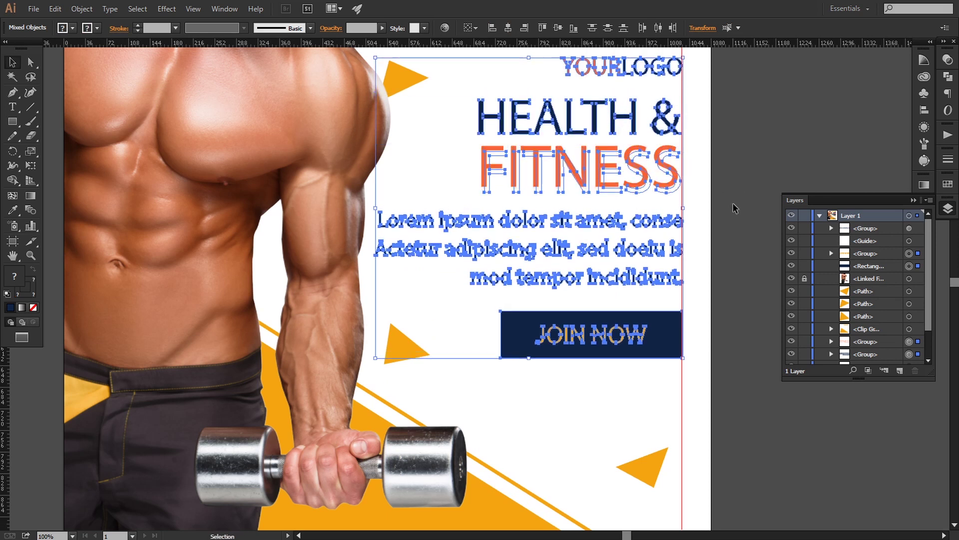
pyautogui.press('Down')
pyautogui.press('Down')
pyautogui.press('Down')
pyautogui.press('a')
pyautogui.press('Up')
pyautogui.press('Up')
pyautogui.press('Up')
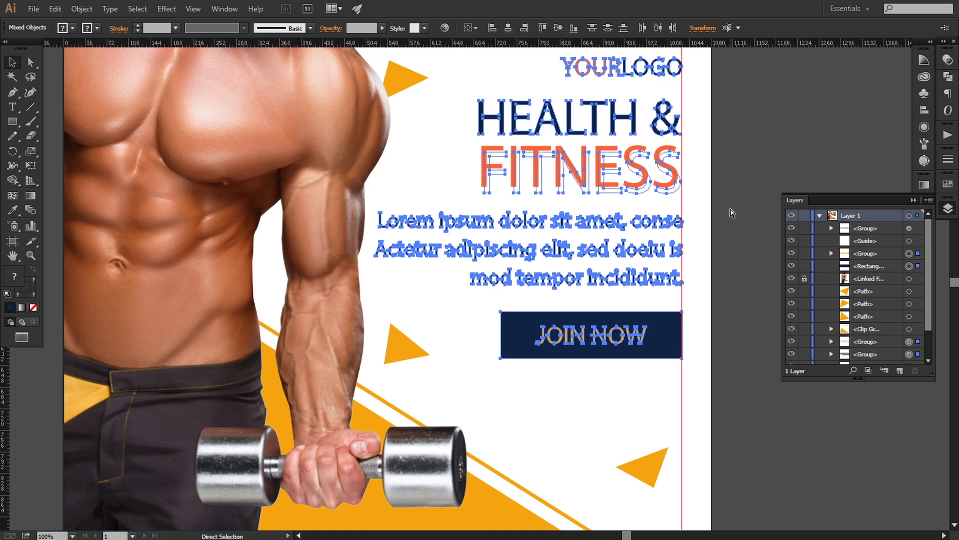
pyautogui.press('Up')
pyautogui.press('Up')
pyautogui.press('Up')
pyautogui.press('Up')
pyautogui.press('Up')
pyautogui.press('Up')
pyautogui.press('Up')
pyautogui.press('Up')
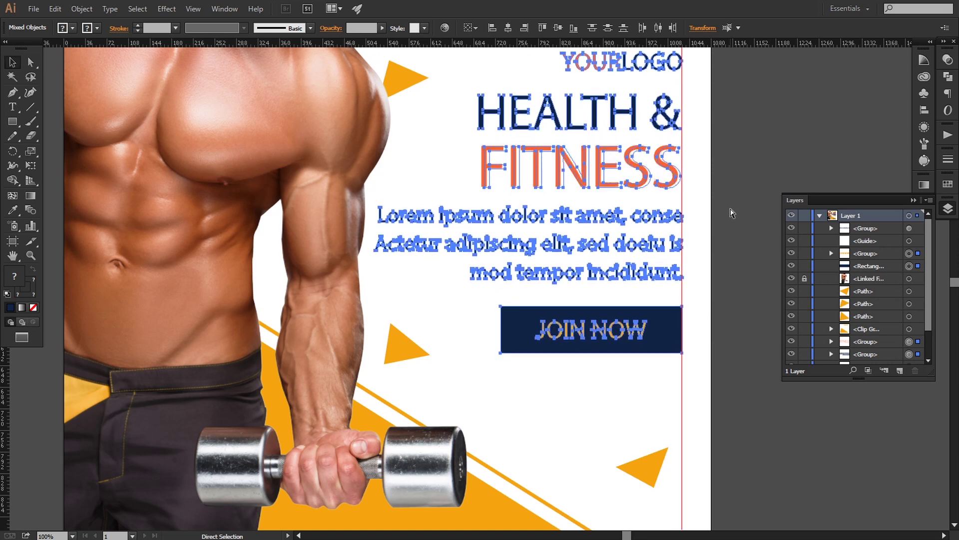
pyautogui.press('Up')
pyautogui.press('Up')
pyautogui.press('Up')
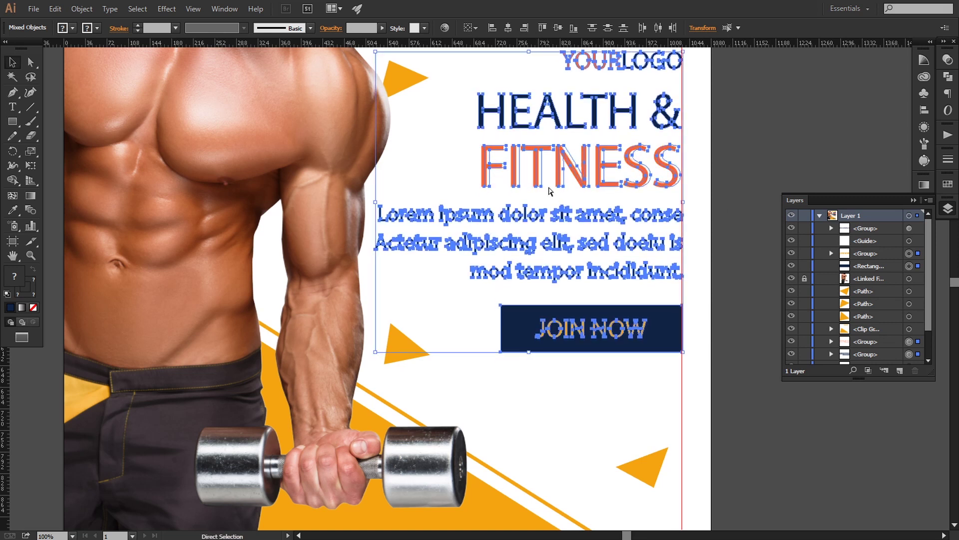
pyautogui.press('Up')
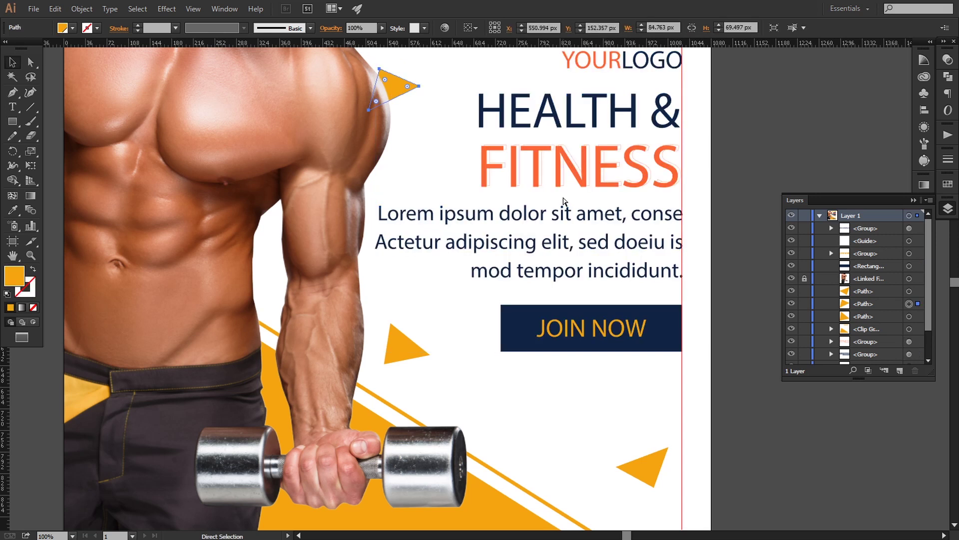
# Nudge YOURLOGO, the HEALTH & FITNESS headline, body paragraph and JOIN NOW button down together
pyautogui.click(733, 280)
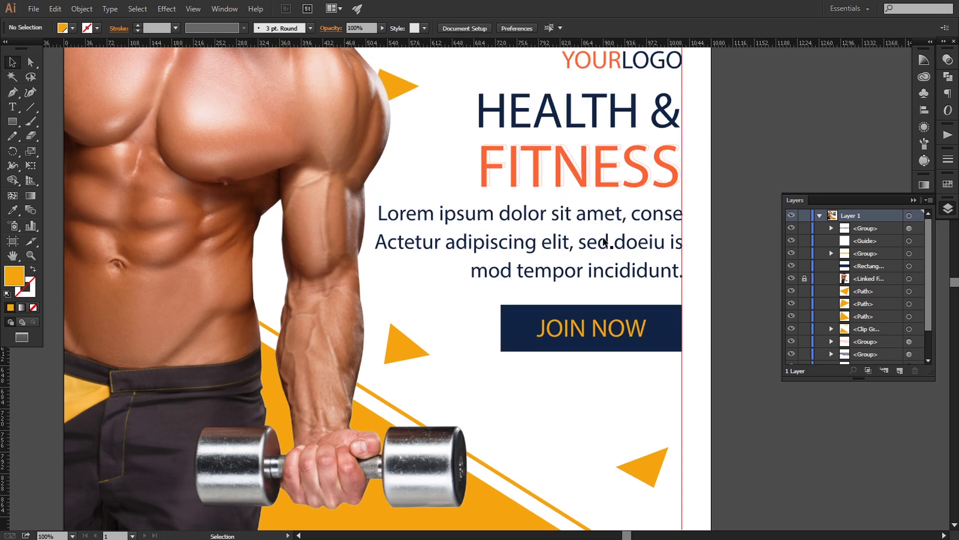
pyautogui.click(541, 179)
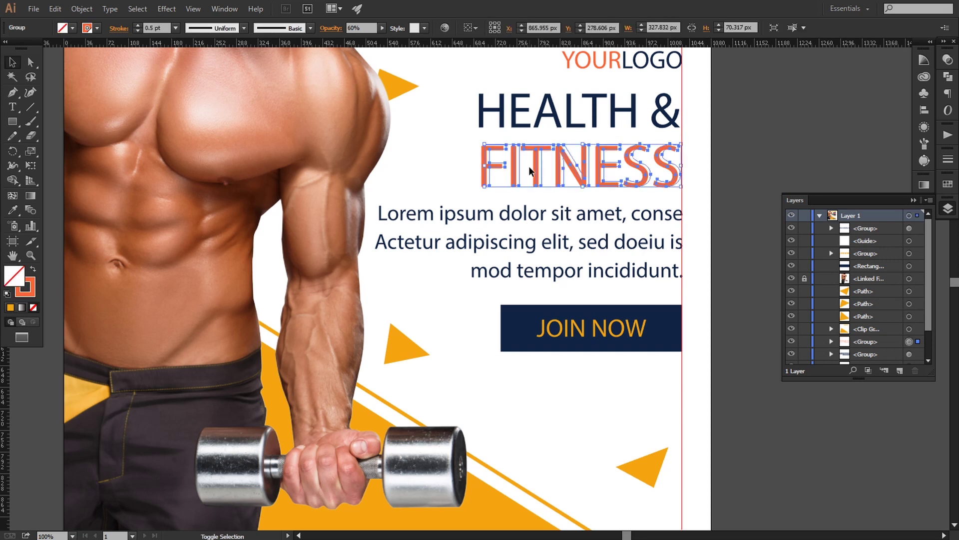
pyautogui.keyDown('shift'); pyautogui.click(555, 118); pyautogui.keyUp('shift')
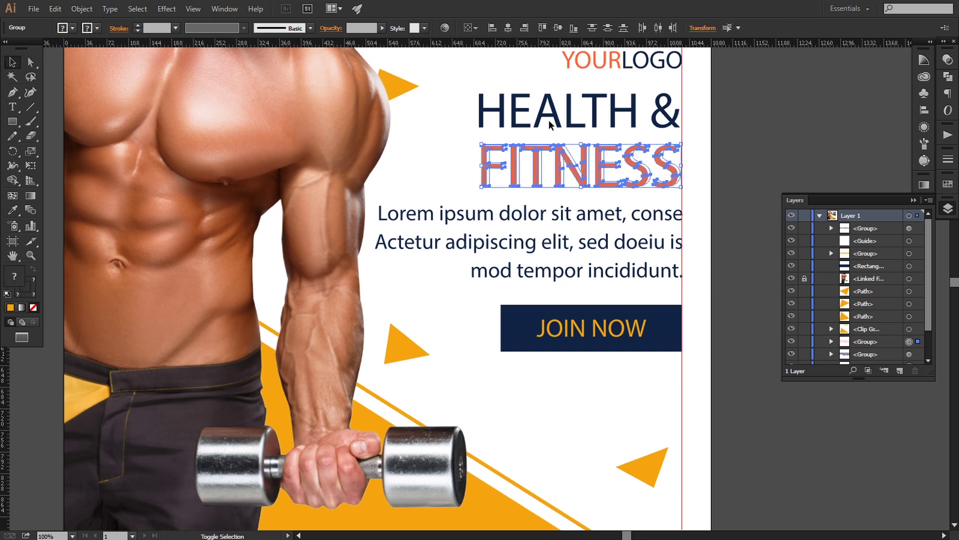
pyautogui.keyDown('shift'); pyautogui.click(573, 58); pyautogui.keyUp('shift')
pyautogui.keyDown('shift'); pyautogui.click(590, 226); pyautogui.keyUp('shift')
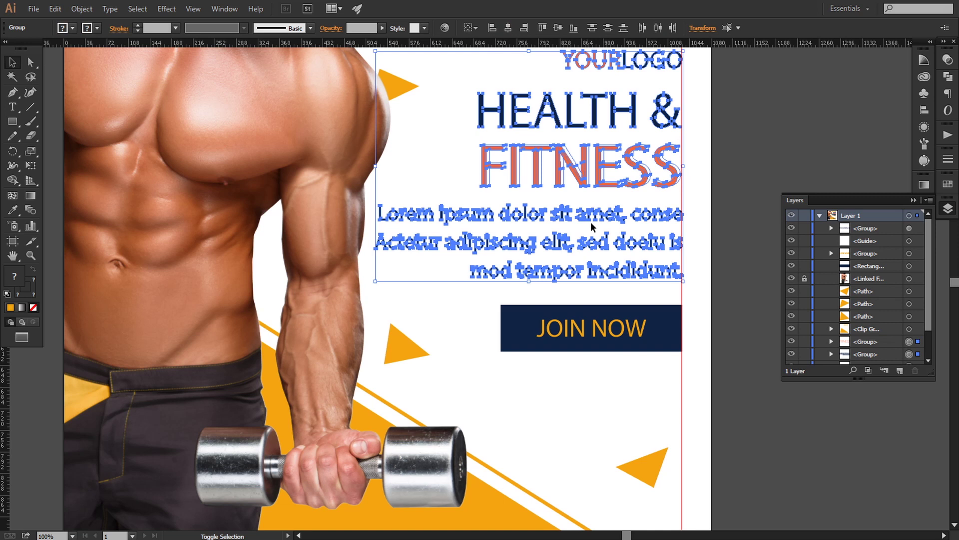
pyautogui.keyDown('shift'); pyautogui.click(629, 330); pyautogui.keyUp('shift')
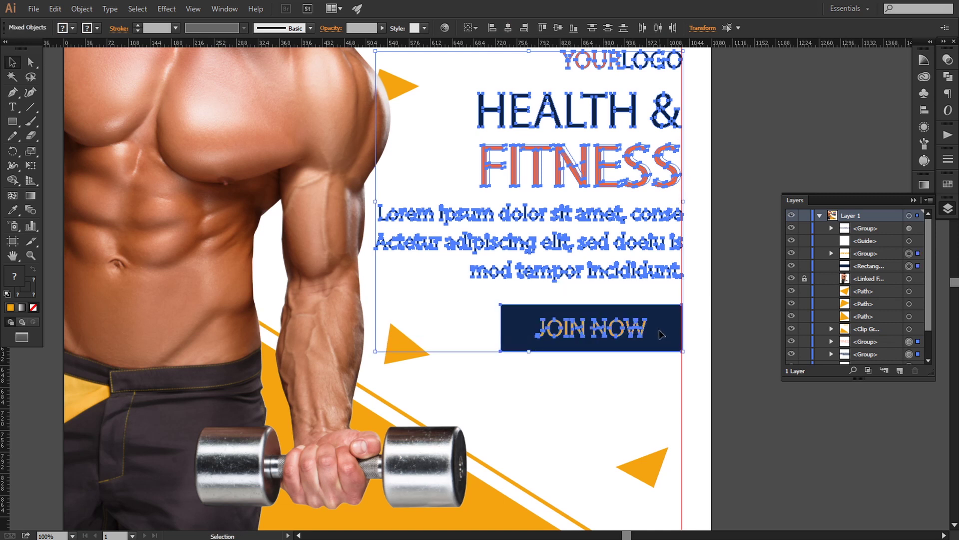
pyautogui.press('Down')
pyautogui.press('Down')
pyautogui.press('Down')
pyautogui.press('Down')
pyautogui.press('Down')
pyautogui.press('Down')
pyautogui.press('Down')
pyautogui.press('Down')
pyautogui.press('Down')
pyautogui.press('Down')
pyautogui.press('Down')
pyautogui.press('Down')
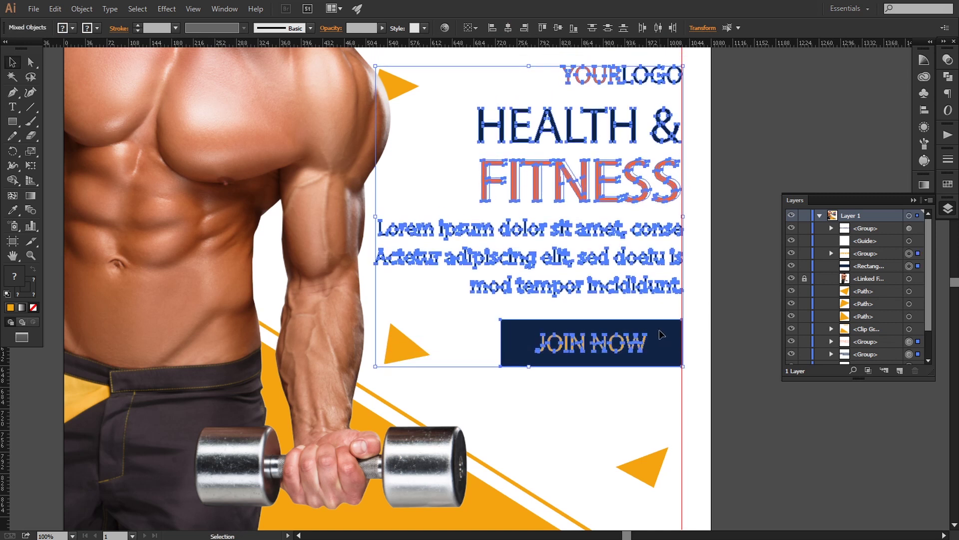
pyautogui.press('Down')
pyautogui.press('Down')
pyautogui.press('Down')
pyautogui.hotkey('ctrl', '-')
pyautogui.hotkey('ctrl', '-')
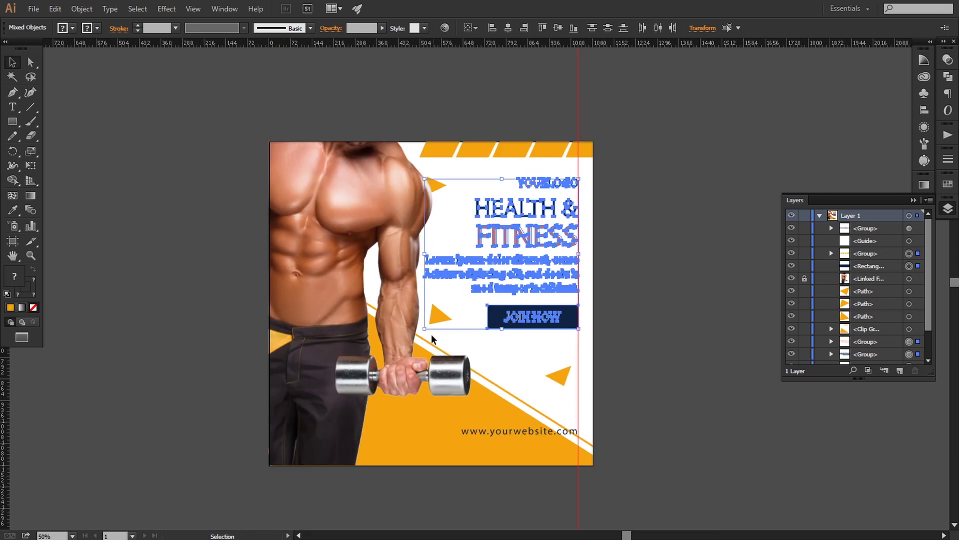
pyautogui.click(665, 356)
# Reposition the orange triangle beside the shoulder and check the small right triangle
pyautogui.moveTo(438, 184); pyautogui.dragTo(436, 185)
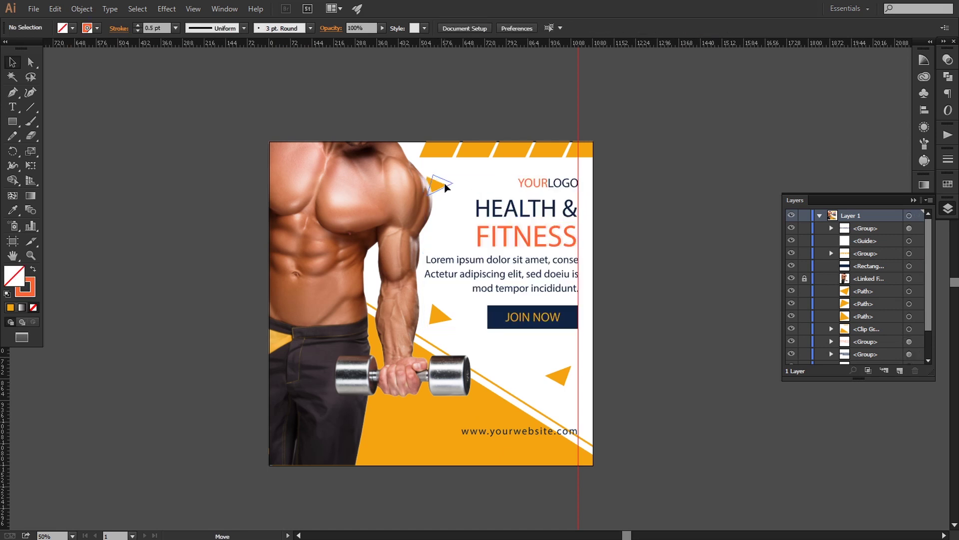
pyautogui.click(703, 266)
pyautogui.moveTo(681, 302); pyautogui.dragTo(682, 293)
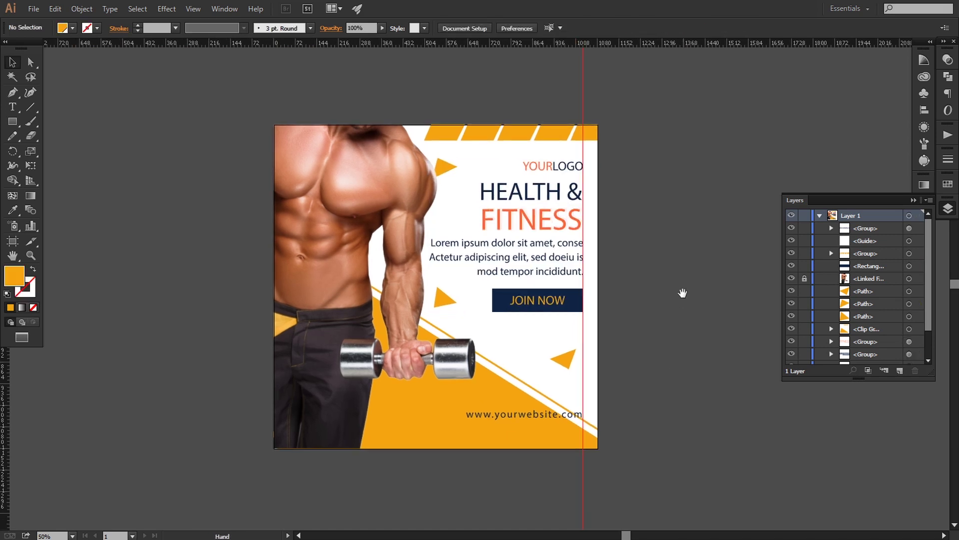
pyautogui.click(562, 352)
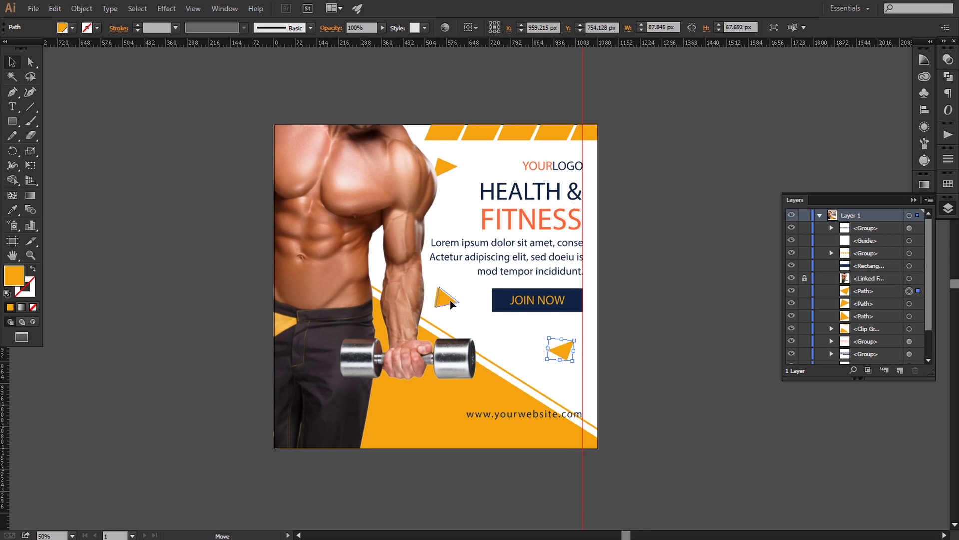
pyautogui.click(635, 361)
pyautogui.moveTo(629, 374); pyautogui.dragTo(640, 362)
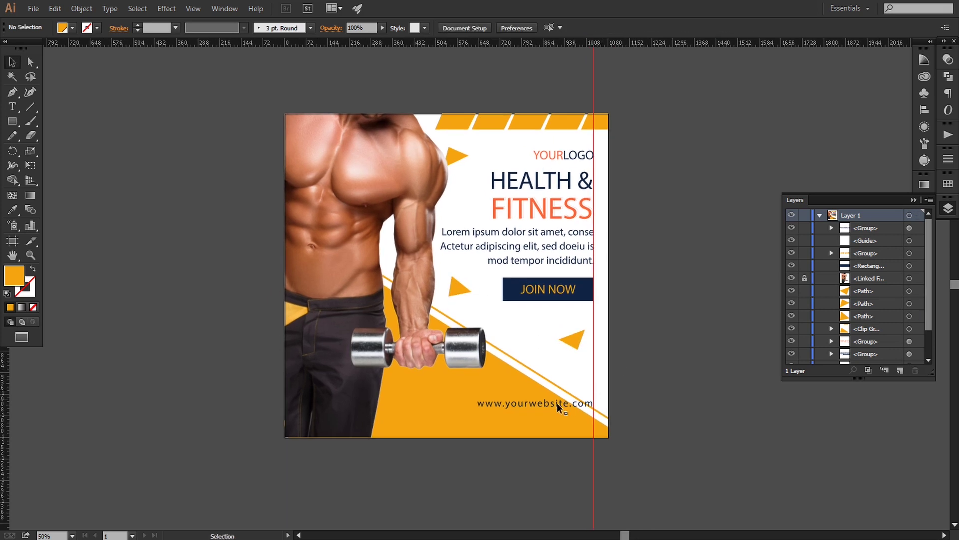
pyautogui.click(519, 404)
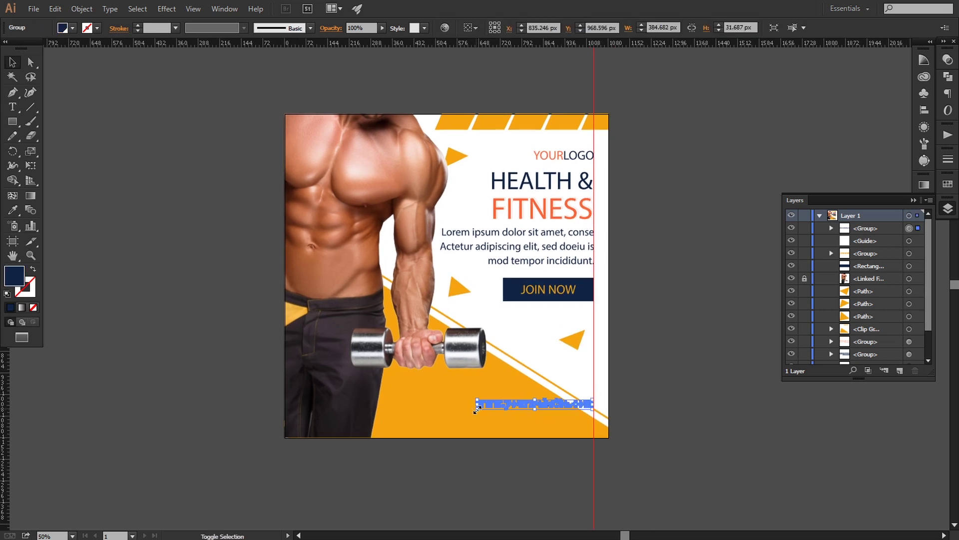
pyautogui.moveTo(474, 407); pyautogui.dragTo(472, 406)
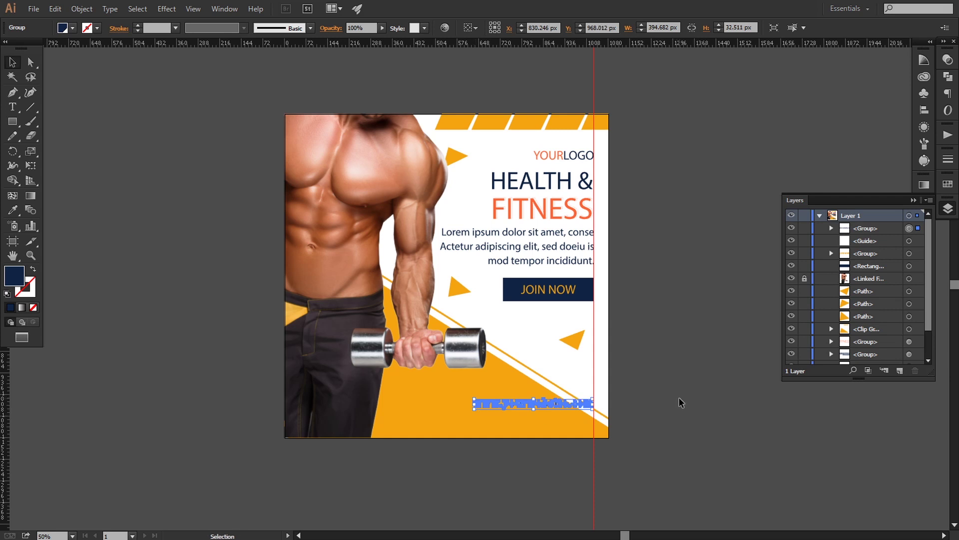
pyautogui.press('Up')
pyautogui.press('Up')
pyautogui.press('Up')
pyautogui.press('Up')
pyautogui.press('Up')
pyautogui.press('Up')
pyautogui.press('Up')
pyautogui.press('Up')
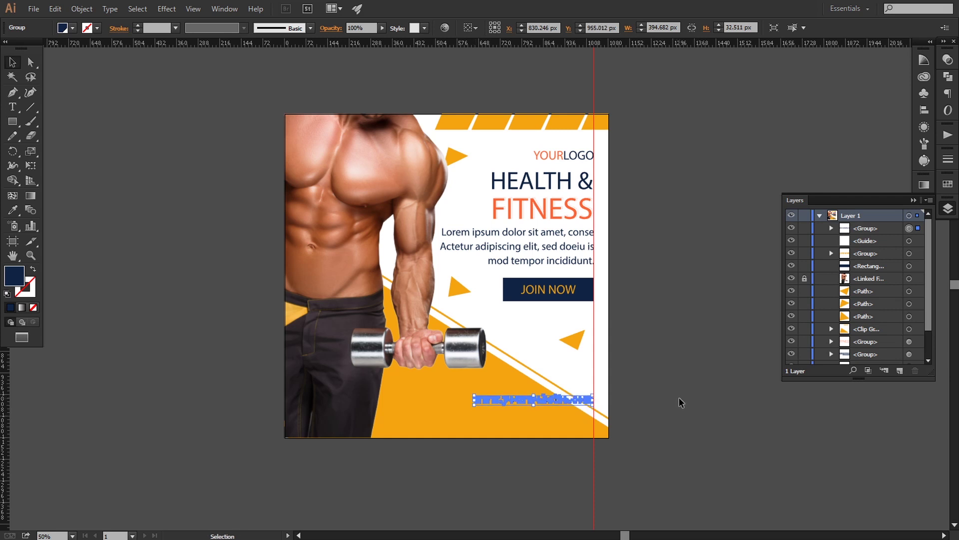
pyautogui.click(678, 397)
# Nudge the headline, body text and JOIN NOW button down slightly
pyautogui.moveTo(570, 310); pyautogui.dragTo(522, 150)
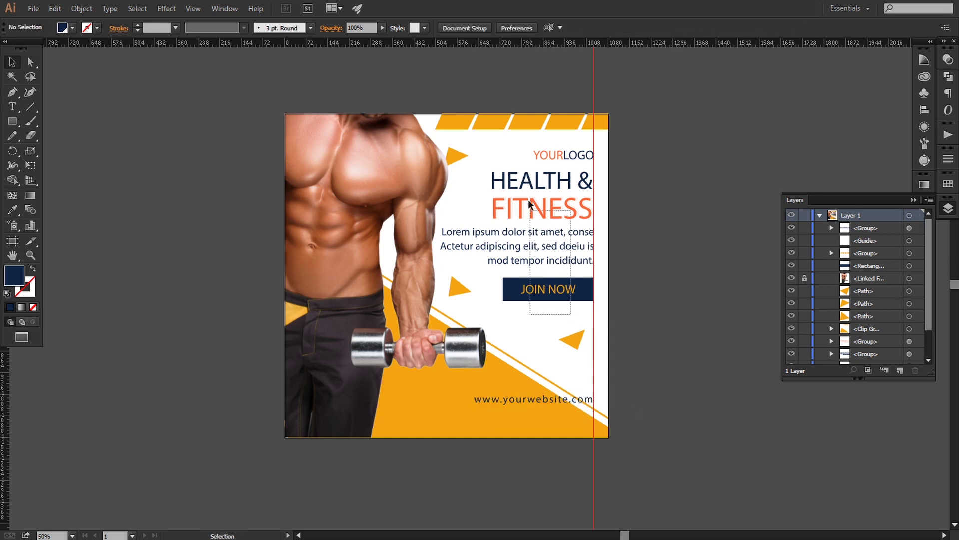
pyautogui.press('Down')
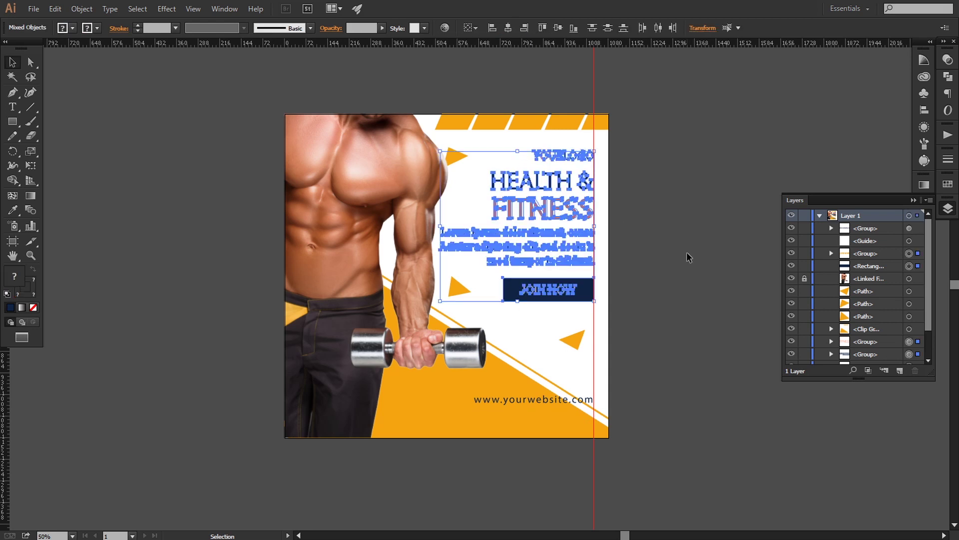
pyautogui.press('Down')
pyautogui.press('Down')
pyautogui.press('Down')
pyautogui.press('Down')
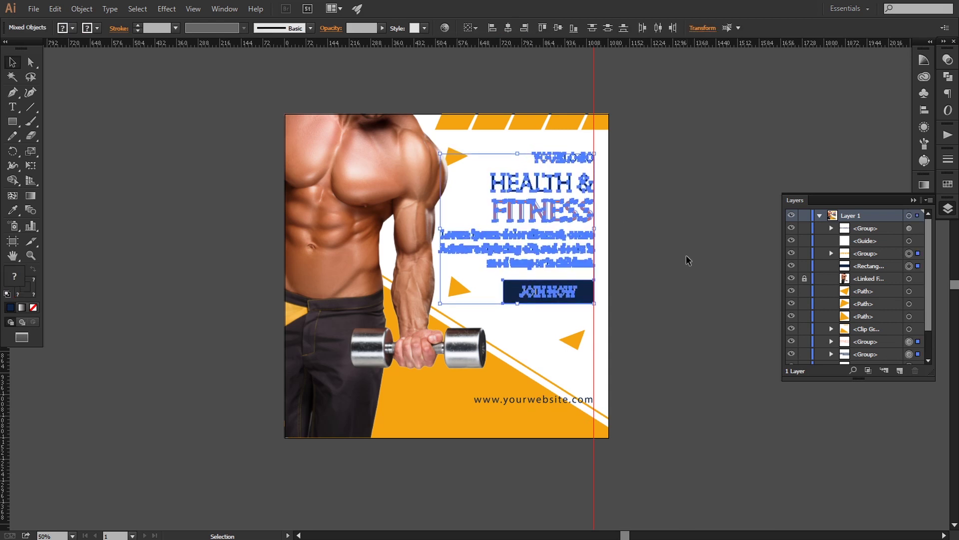
pyautogui.click(687, 272)
# Delete the red vertical guide and unlock the linked photo in Layers
pyautogui.moveTo(586, 73); pyautogui.dragTo(655, 91)
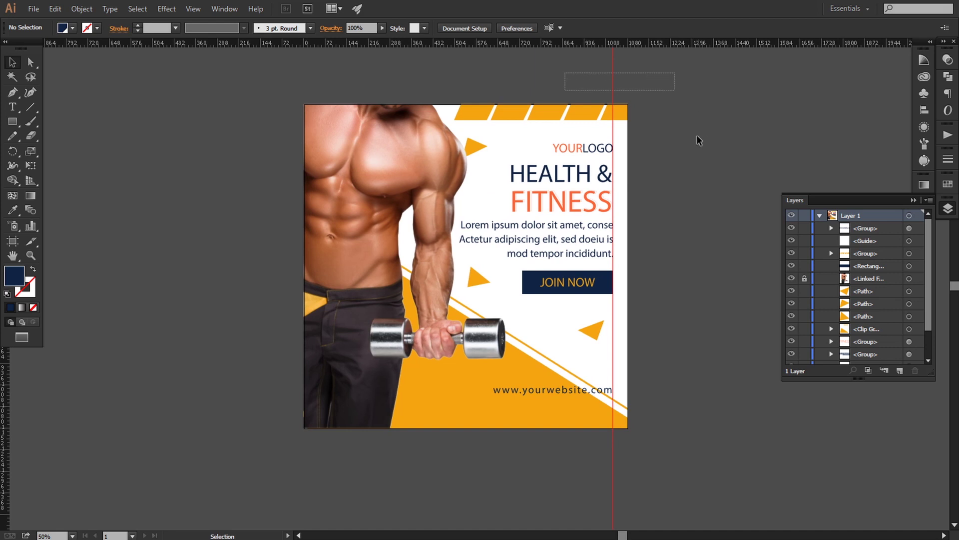
pyautogui.press('Delete')
pyautogui.click(804, 265)
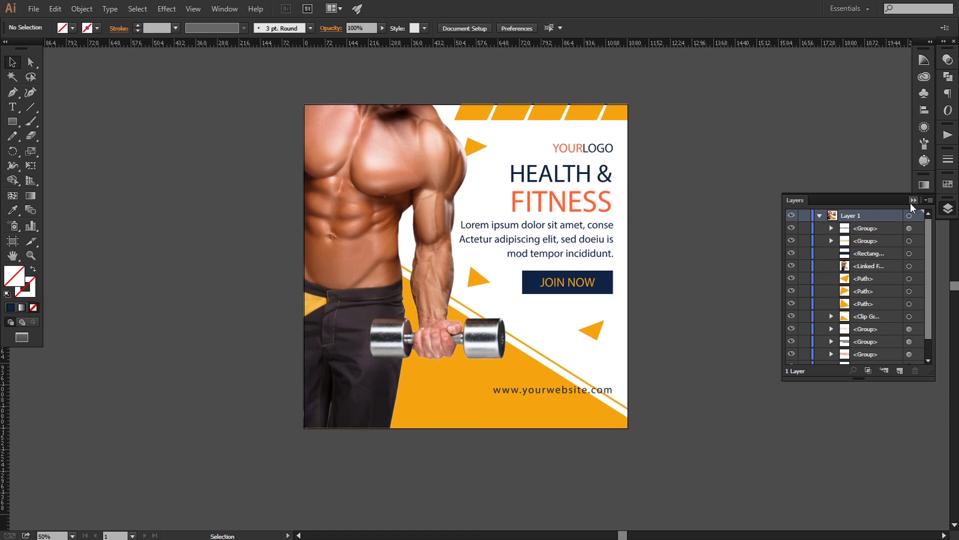
pyautogui.click(912, 200)
# Hide the rulers and zoom in to frame the finished post
pyautogui.click(193, 8)
pyautogui.moveTo(212, 276)
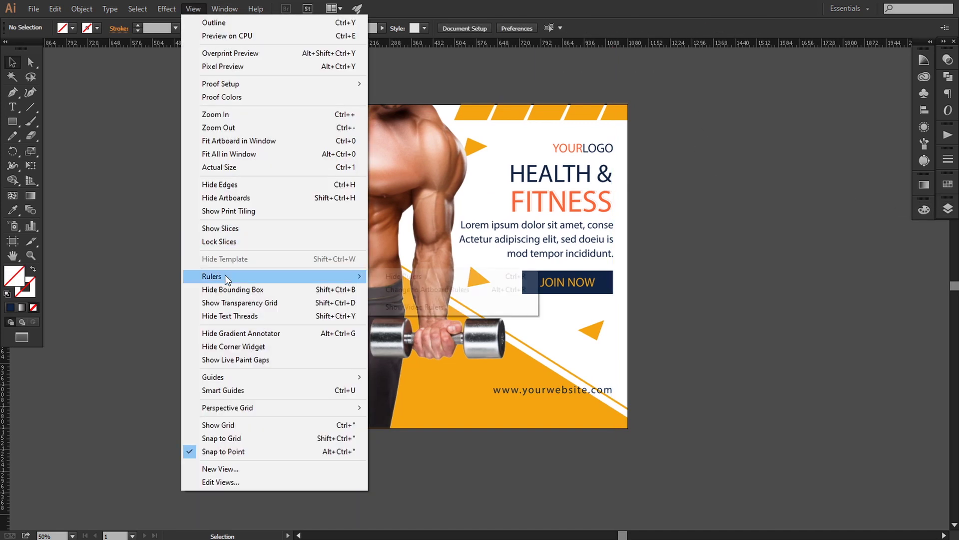
pyautogui.click(402, 276)
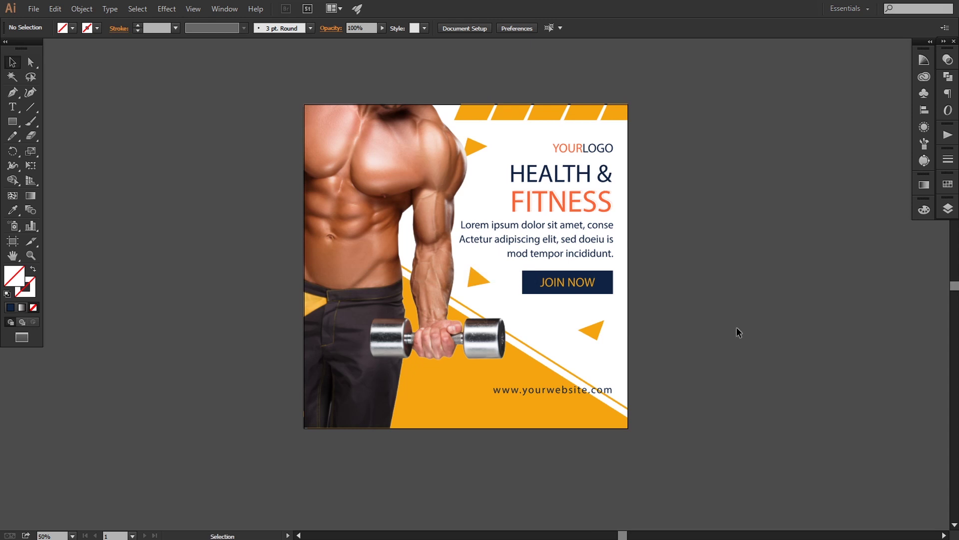
pyautogui.hotkey('ctrl', '+')
pyautogui.moveTo(730, 307); pyautogui.dragTo(741, 319)
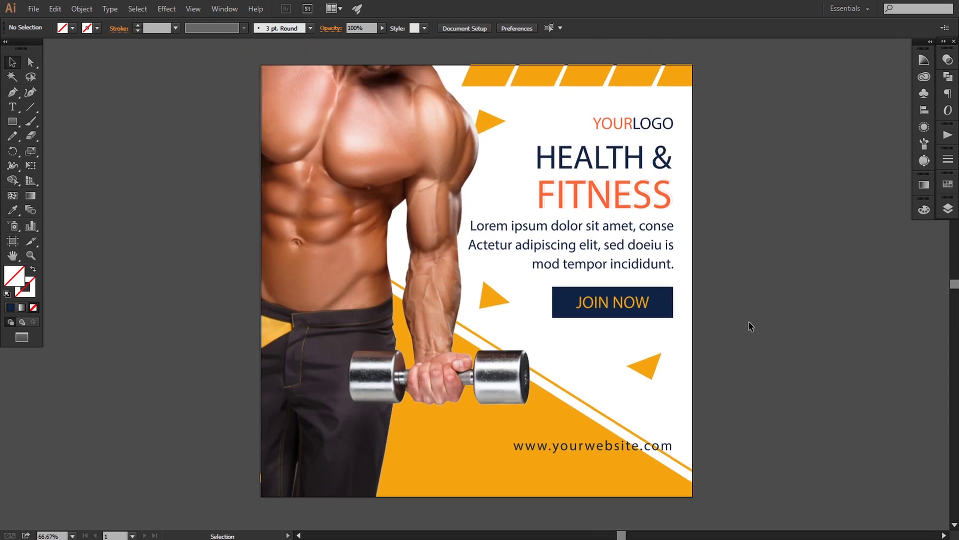